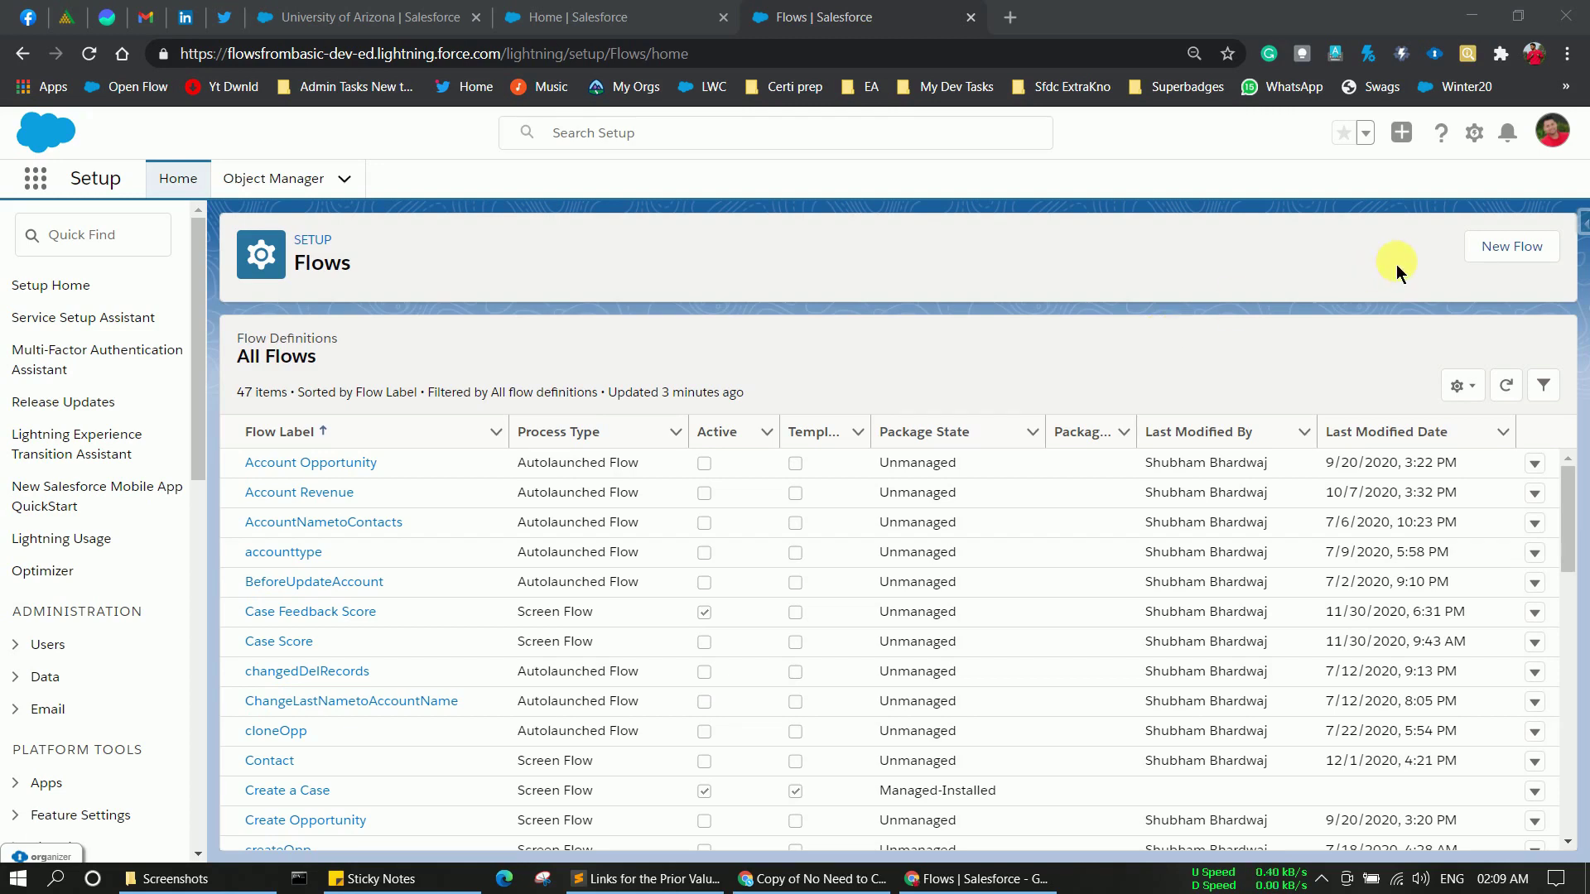
Step: Create a new Record-Triggered Flow using the Freeform layout
{"action": "left_click", "coordinate": [1495, 251]}
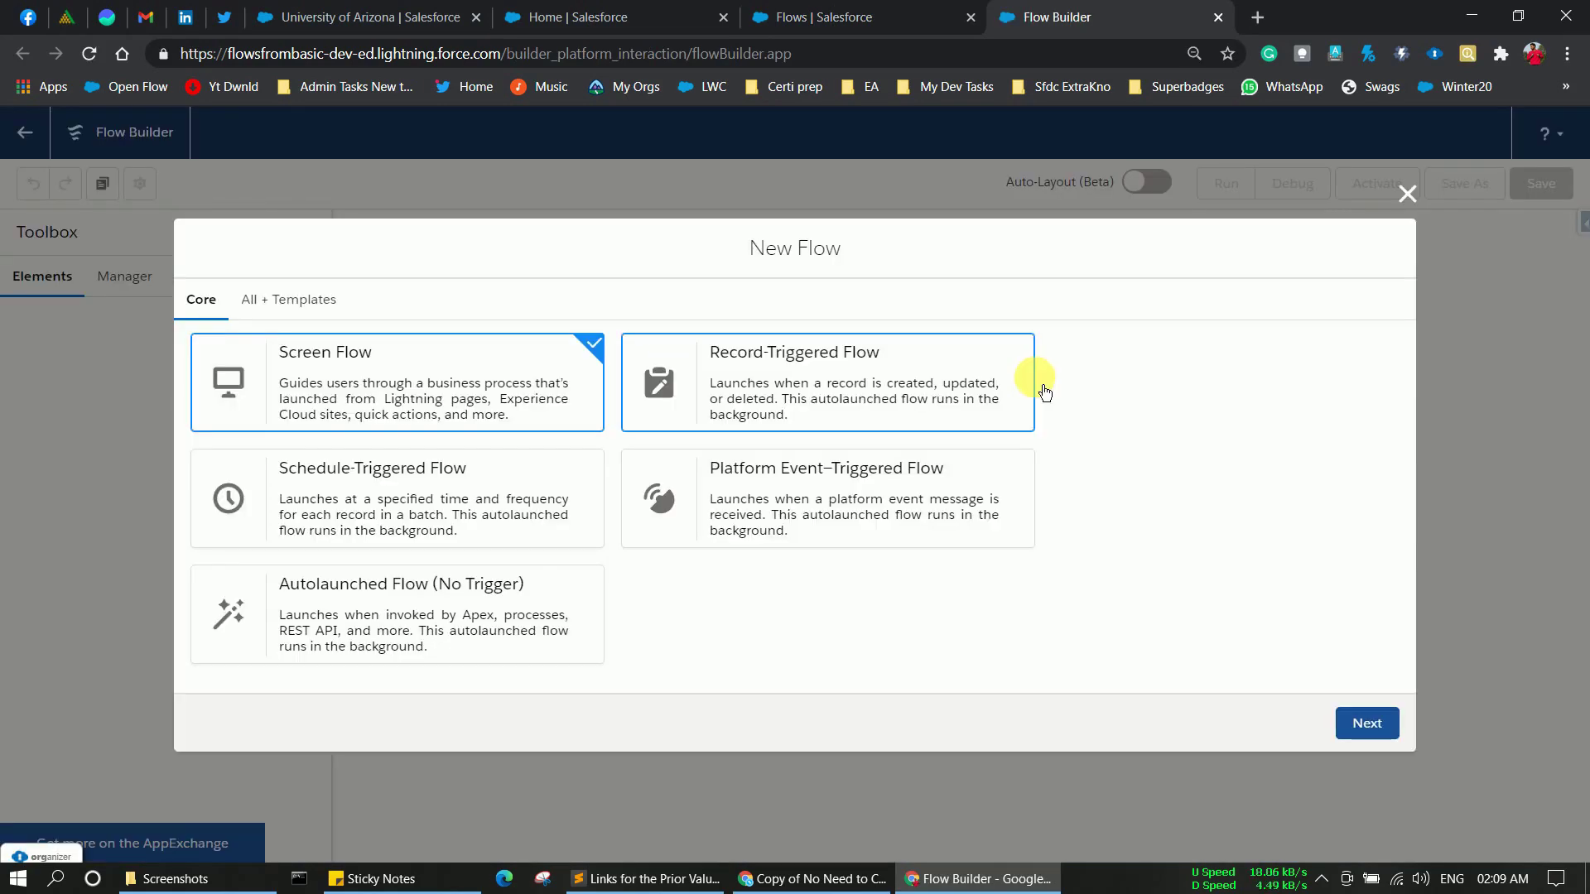
{"action": "left_click", "coordinate": [912, 410]}
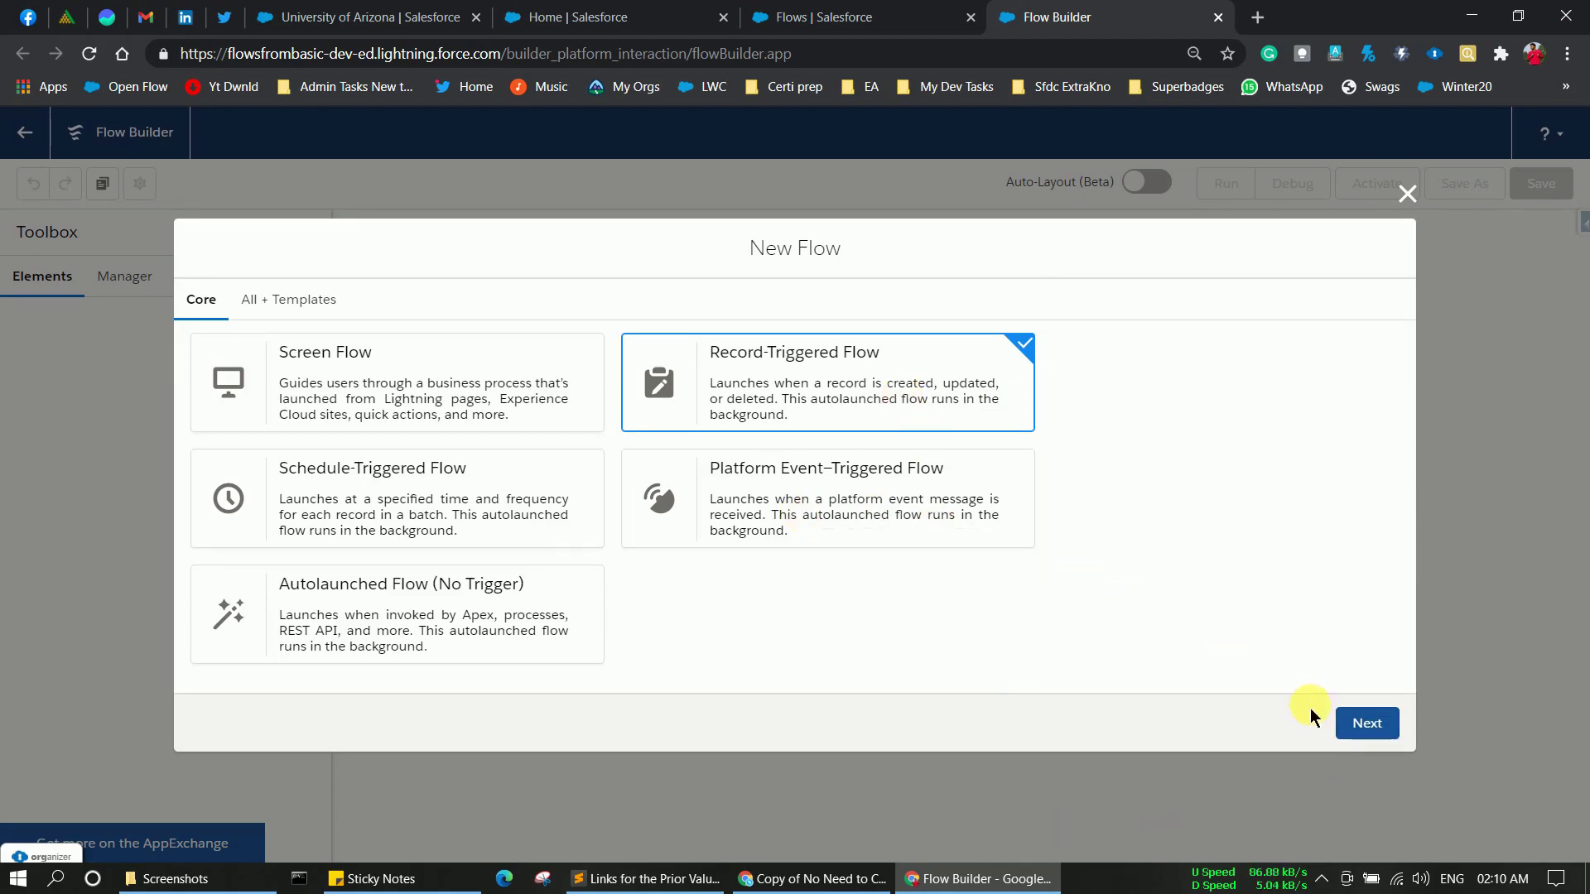
{"action": "left_click", "coordinate": [1352, 722]}
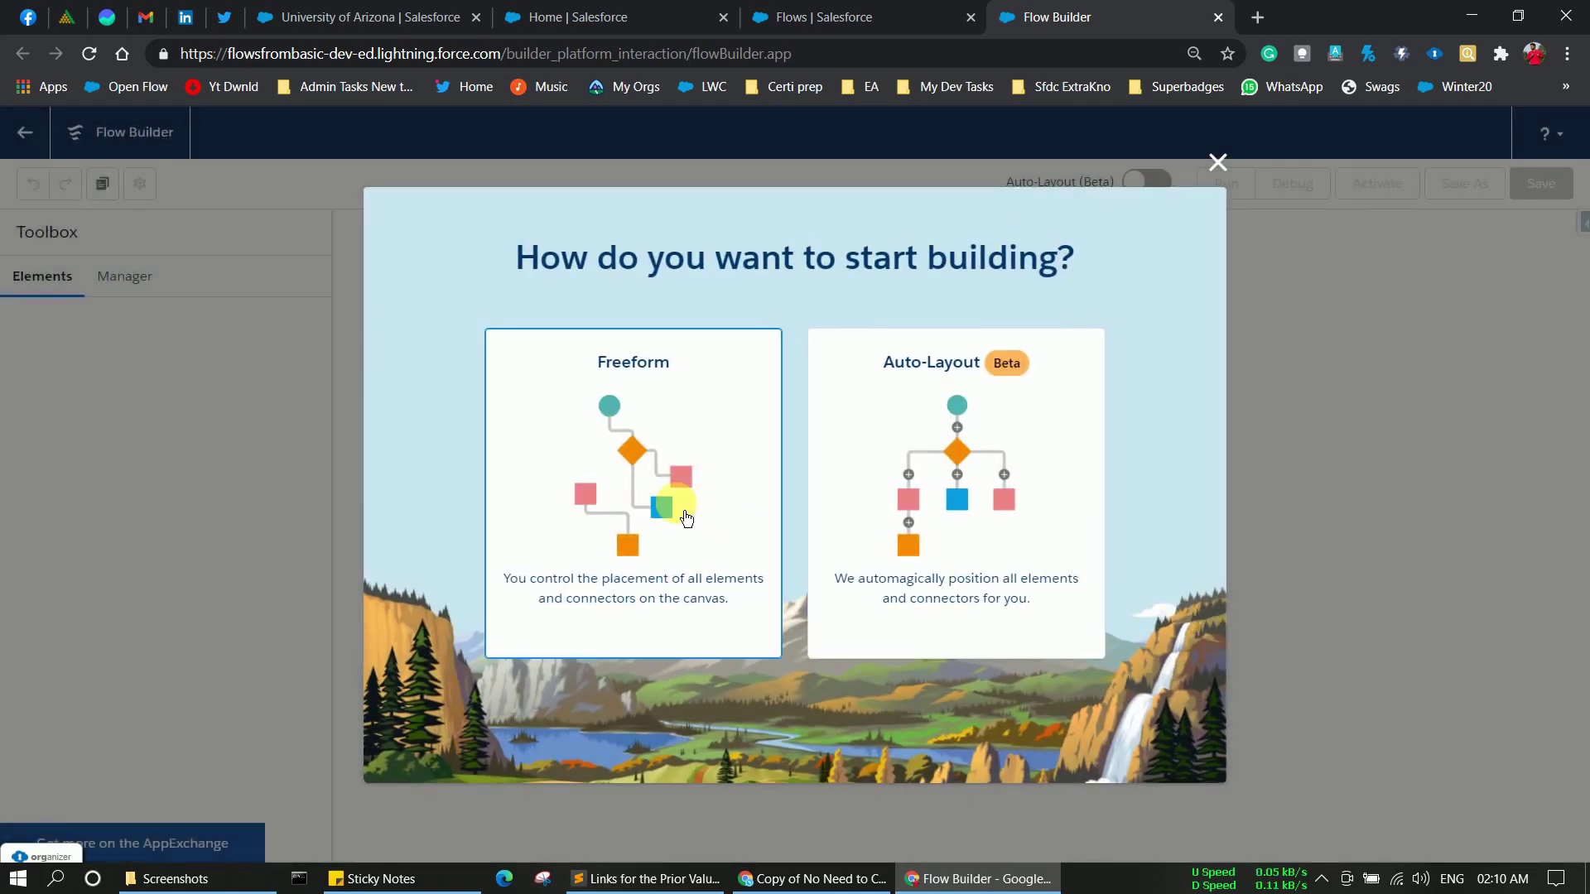
{"action": "left_click", "coordinate": [687, 517]}
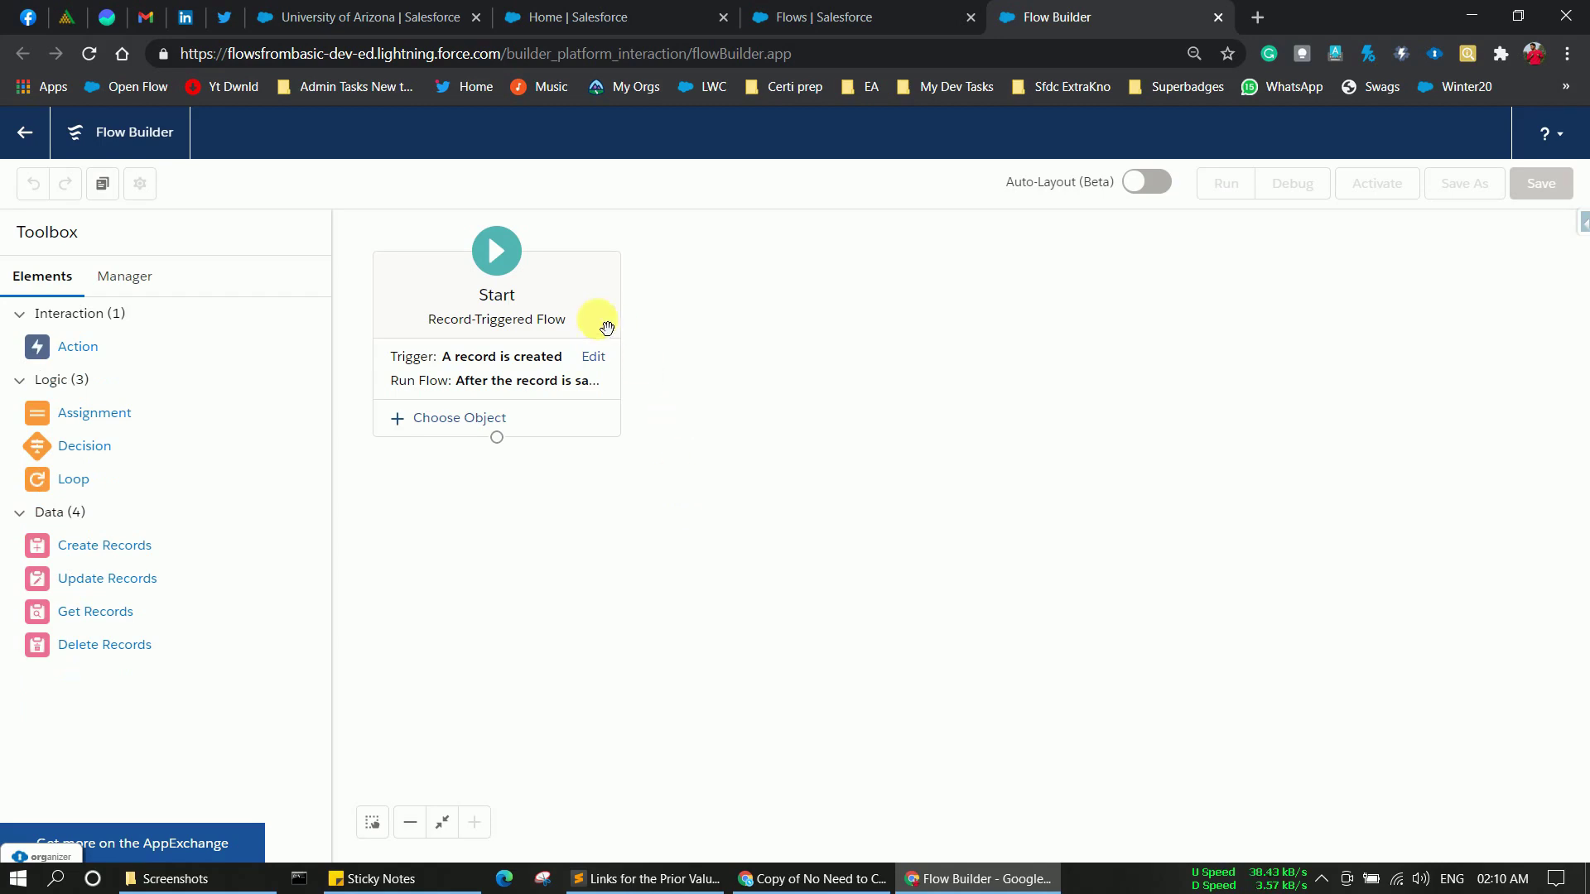
Step: Configure the flow trigger to fire when a record is updated and run before the record is saved
{"action": "left_click", "coordinate": [589, 359]}
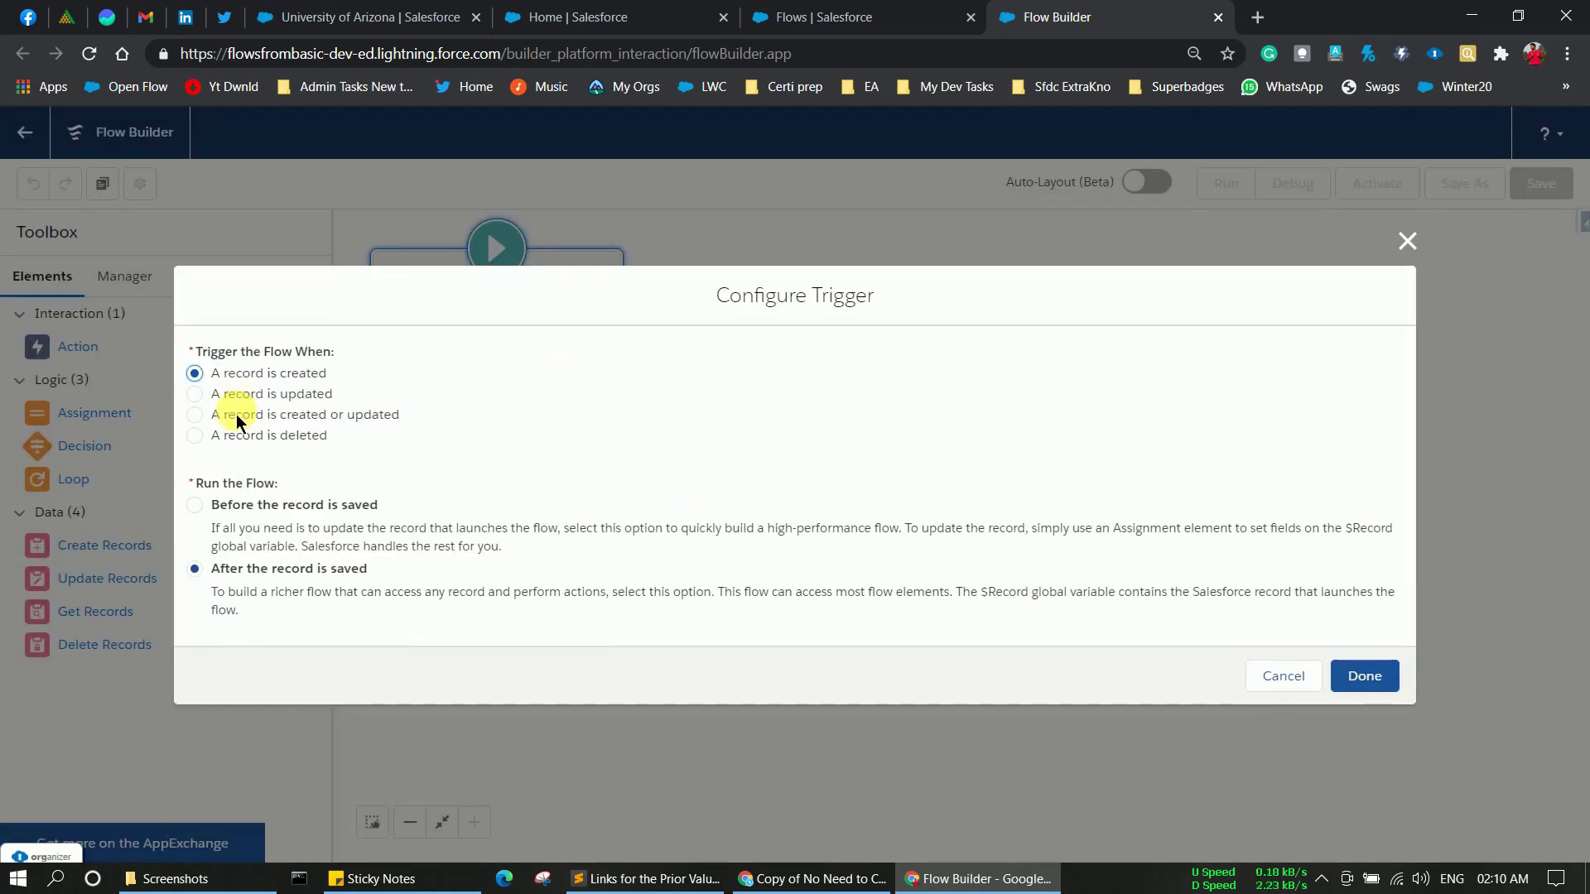
{"action": "left_click", "coordinate": [195, 395]}
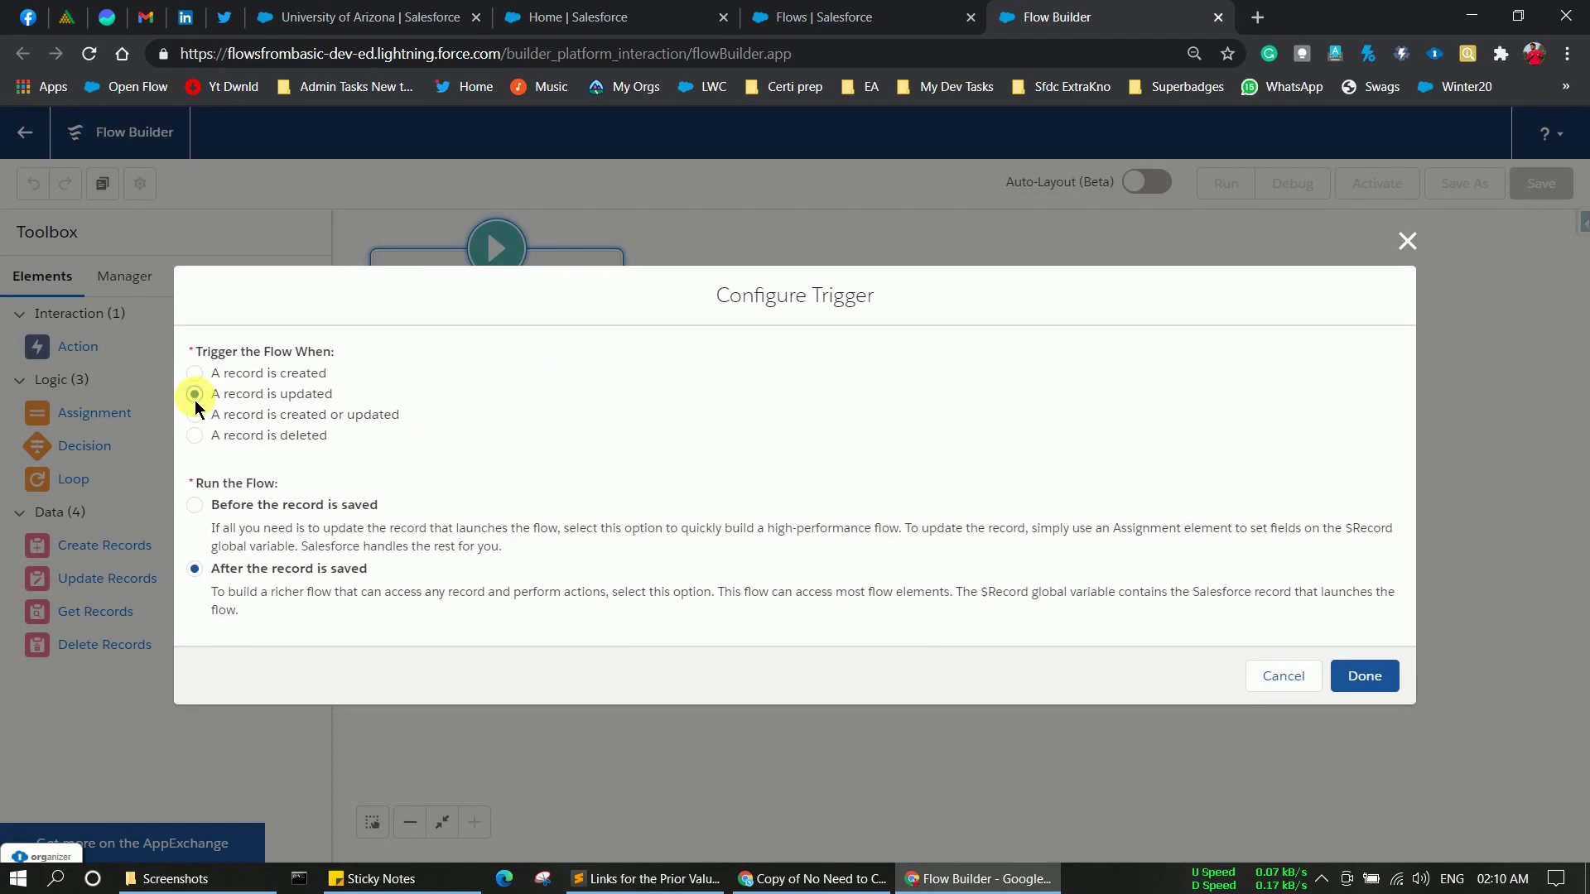
{"action": "left_click", "coordinate": [195, 510]}
{"action": "left_click", "coordinate": [1365, 677]}
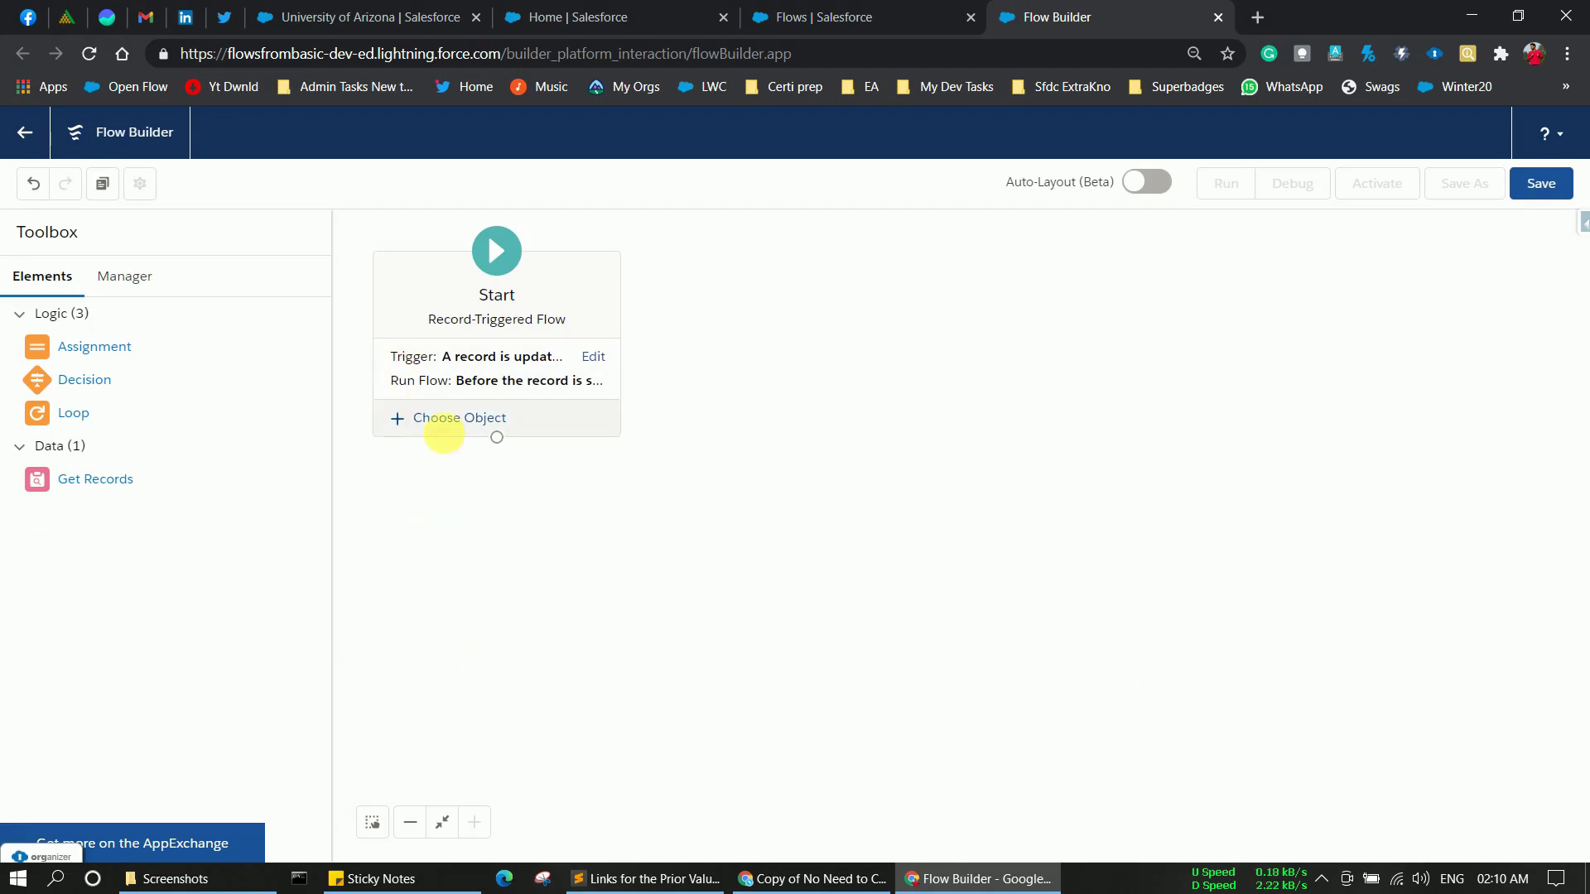
Step: Choose Opportunity as the object whose records trigger the flow
{"action": "left_click", "coordinate": [444, 419]}
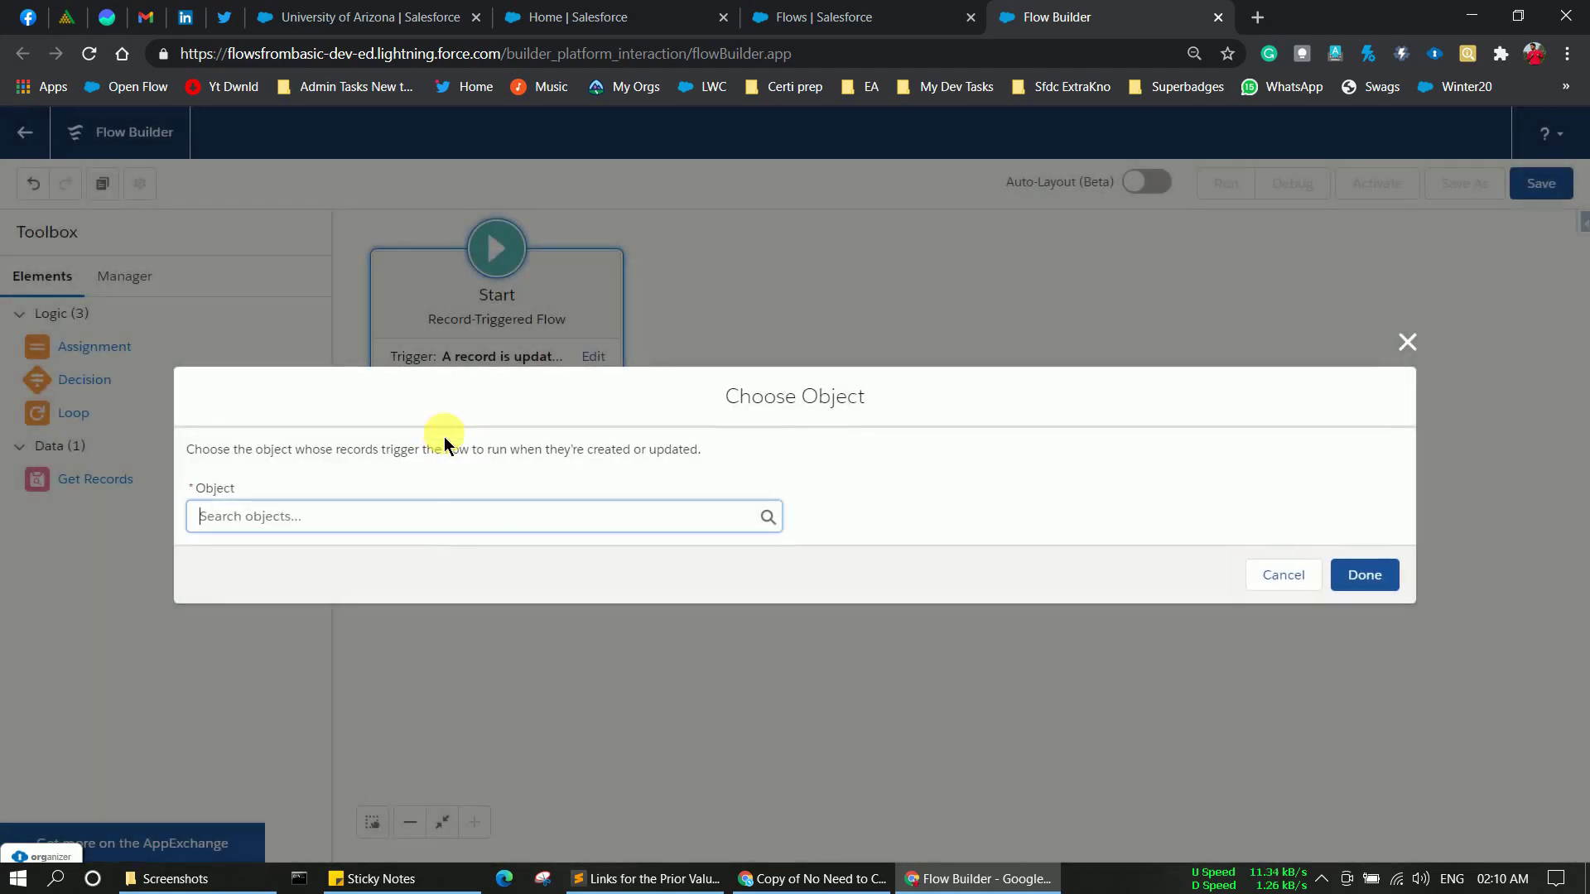
{"action": "left_click", "coordinate": [431, 530]}
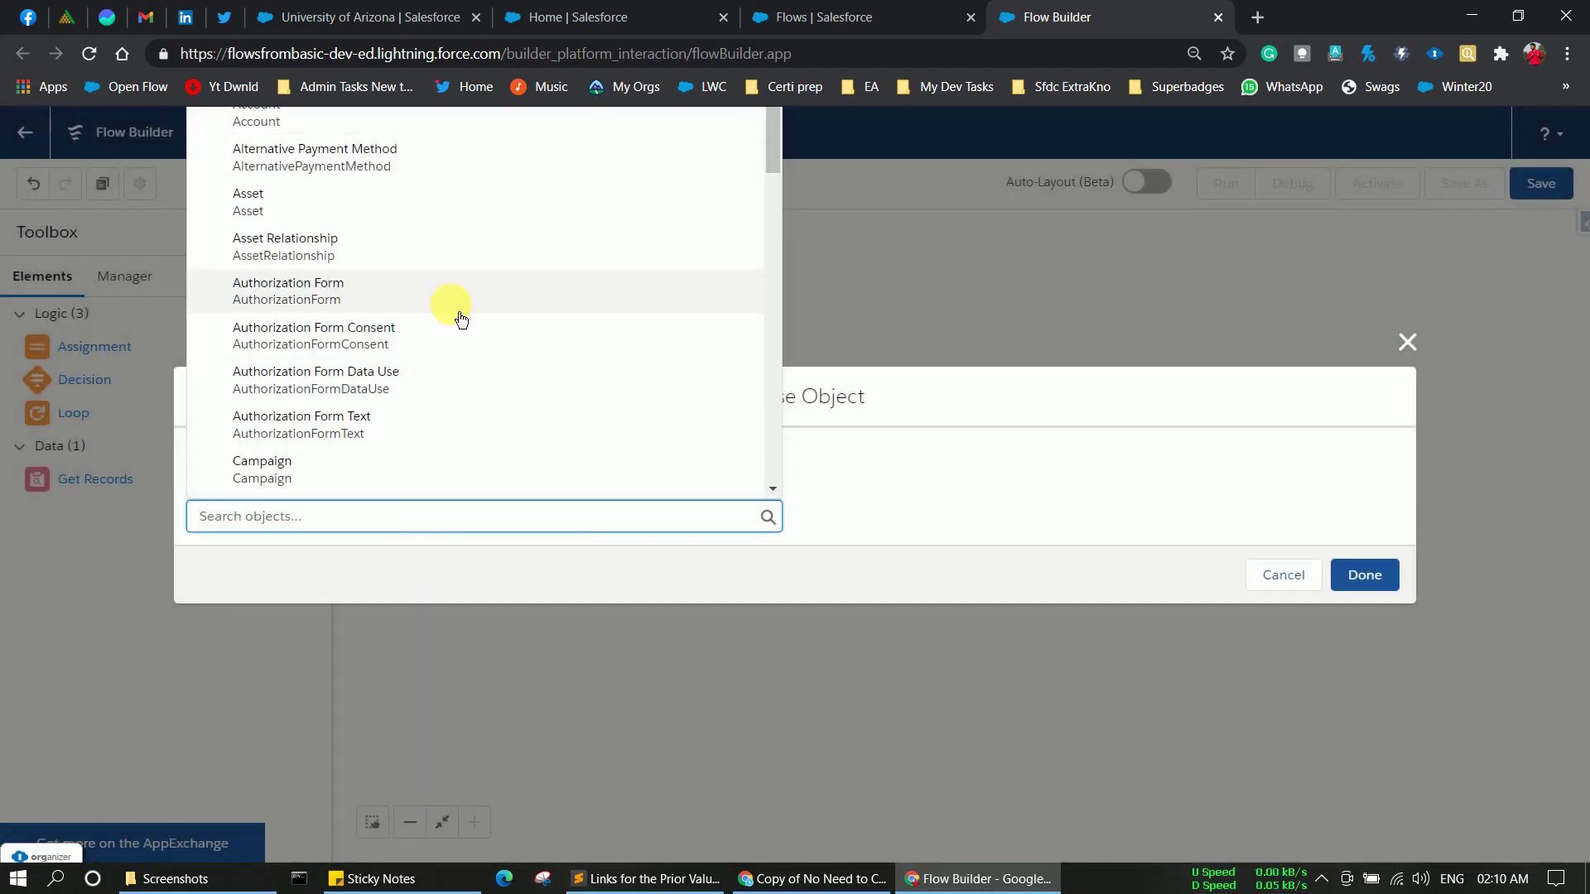
{"action": "type", "text": "op"}
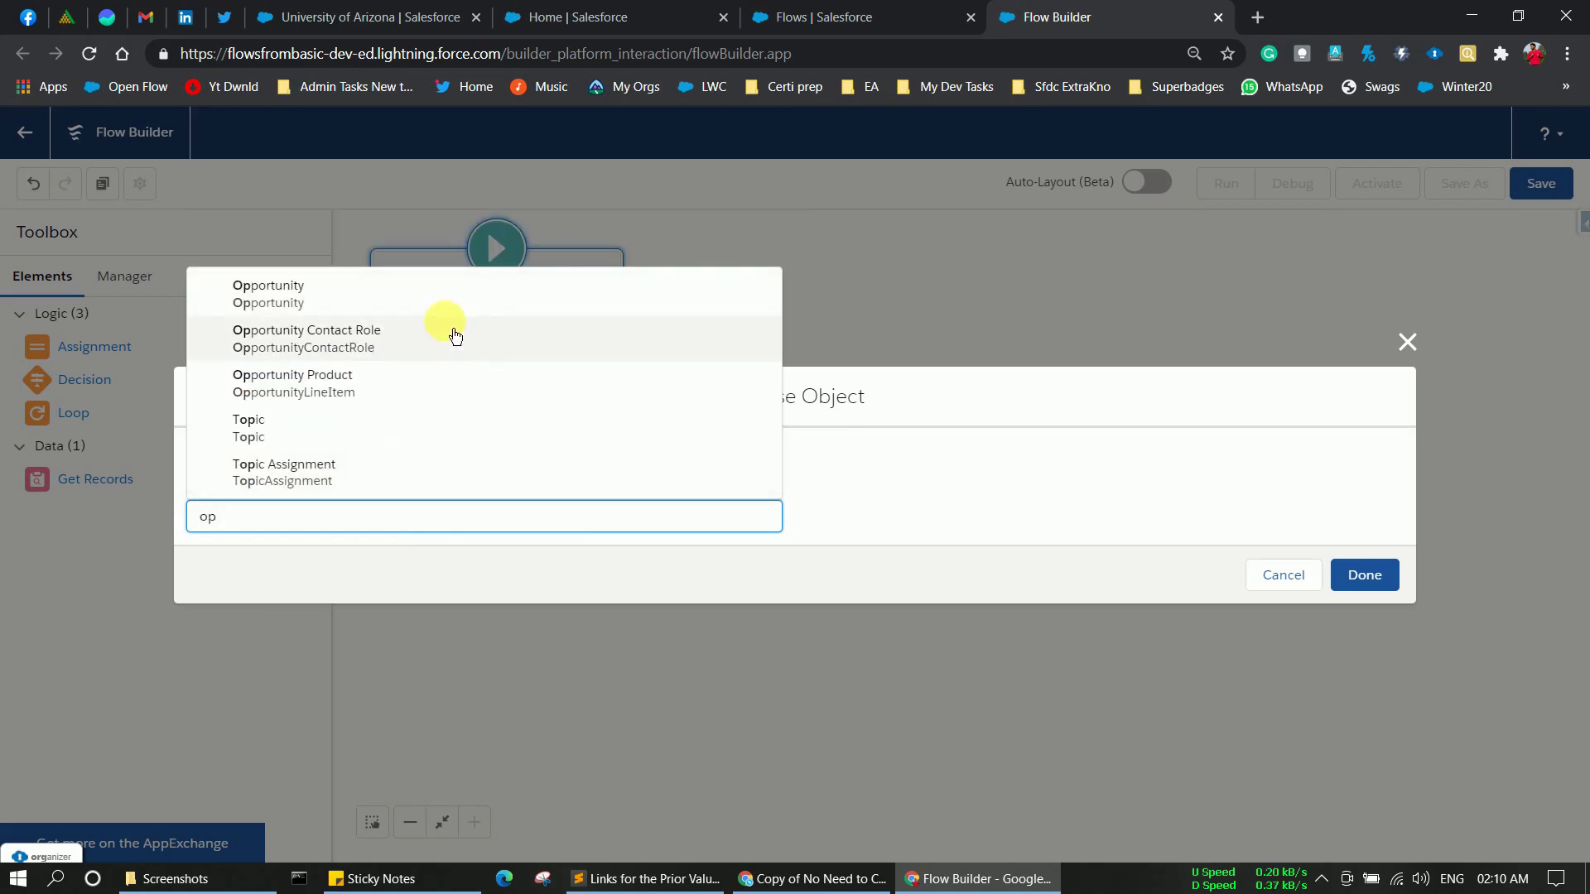
{"action": "left_click", "coordinate": [440, 322]}
Step: Add the entry condition Amount Greater Than 1000 and confirm the object settings
{"action": "left_click", "coordinate": [448, 521]}
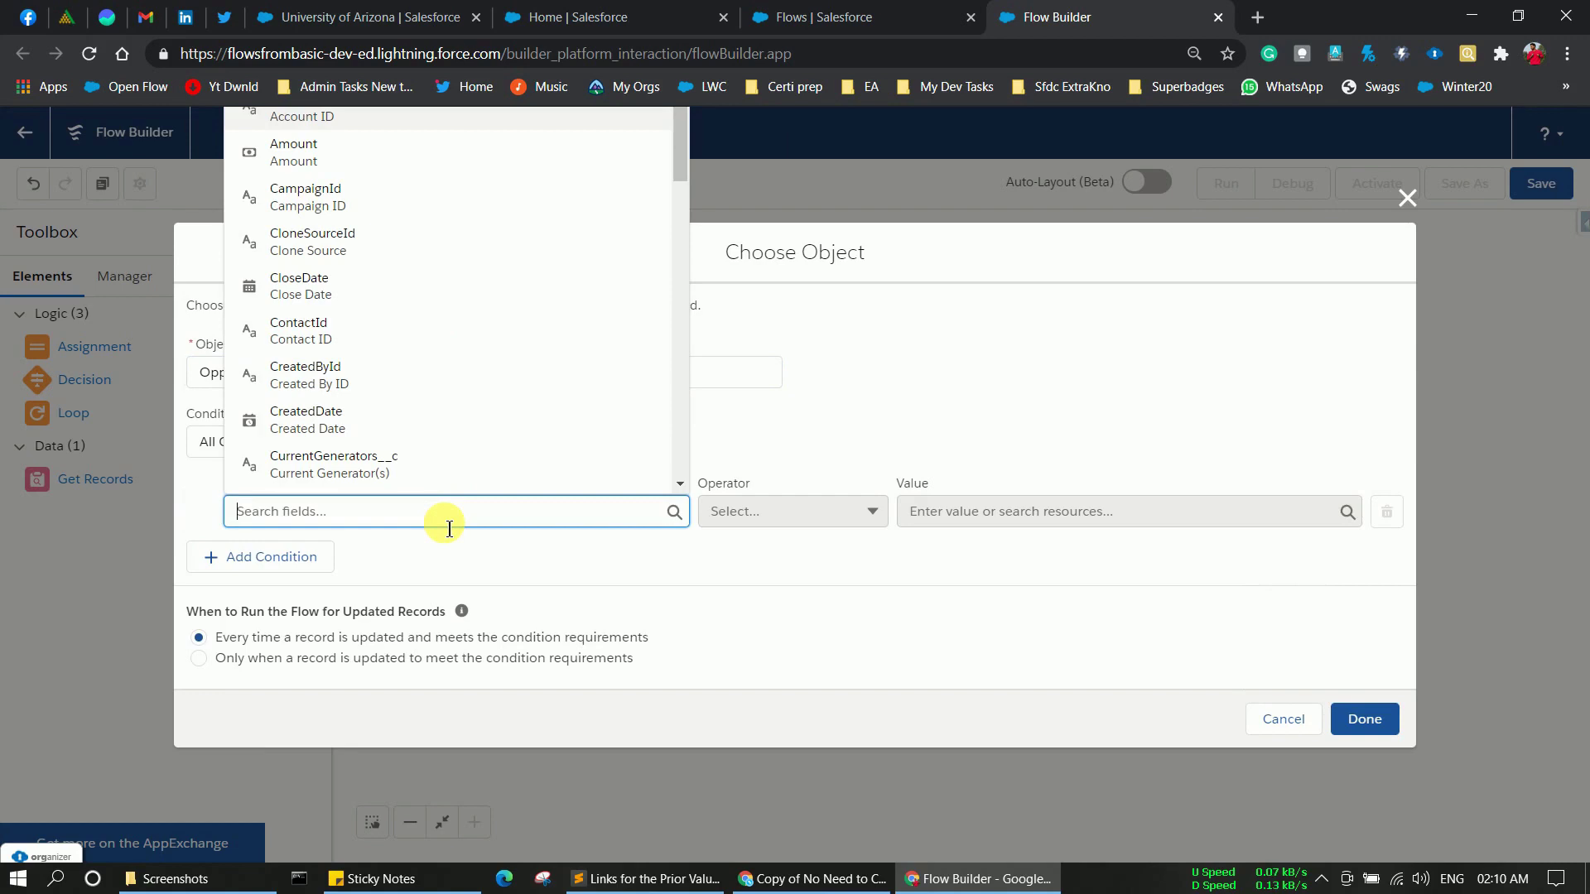
{"action": "type", "text": "am"}
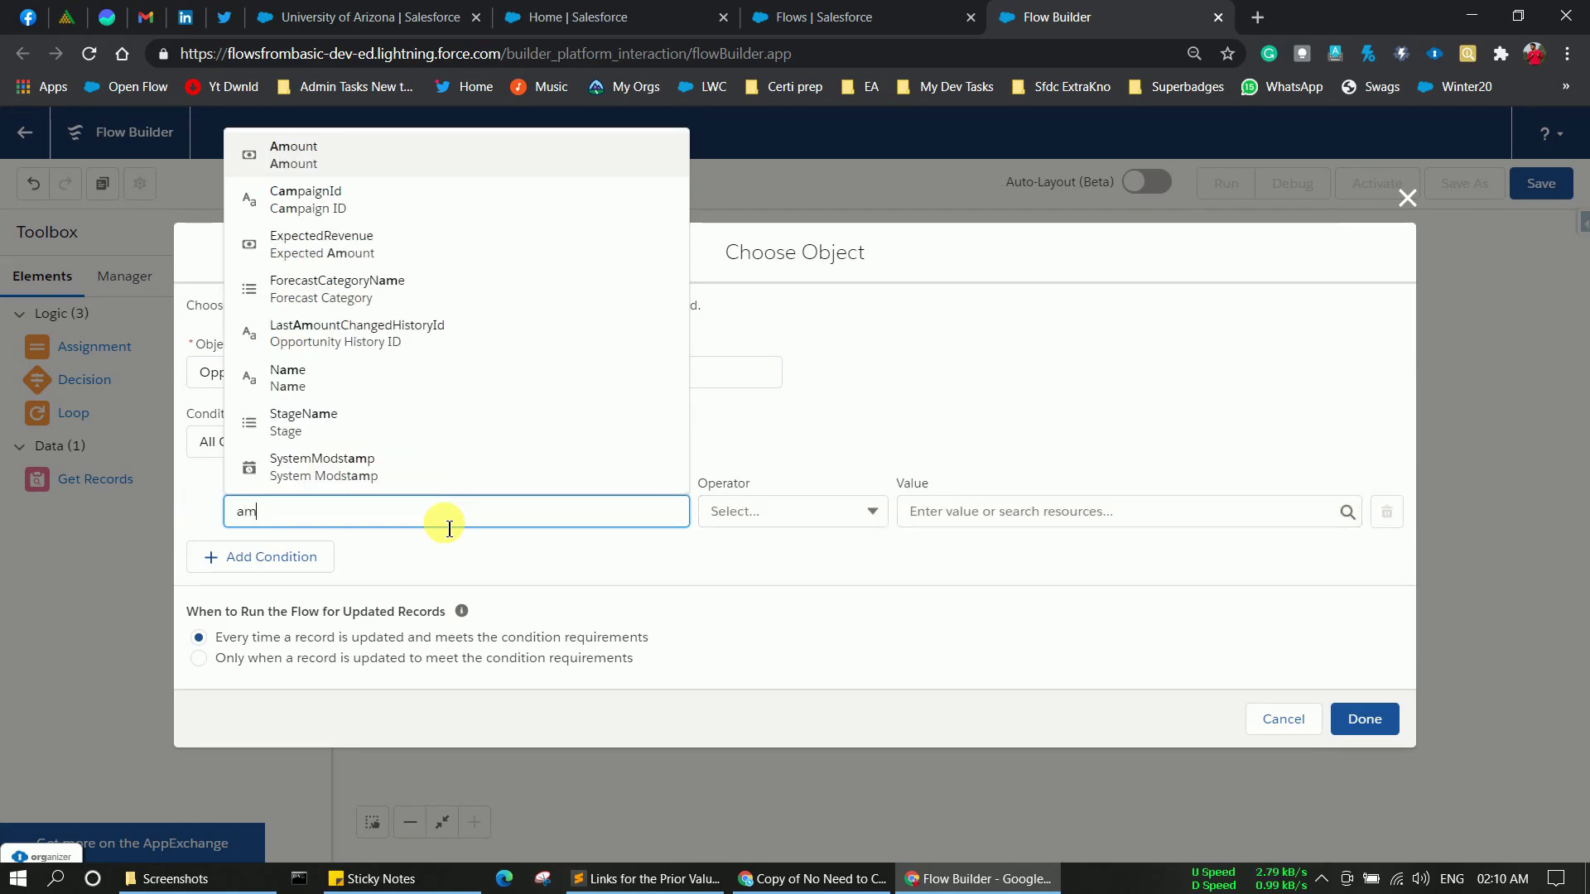
{"action": "left_click", "coordinate": [308, 156]}
{"action": "left_click", "coordinate": [839, 505]}
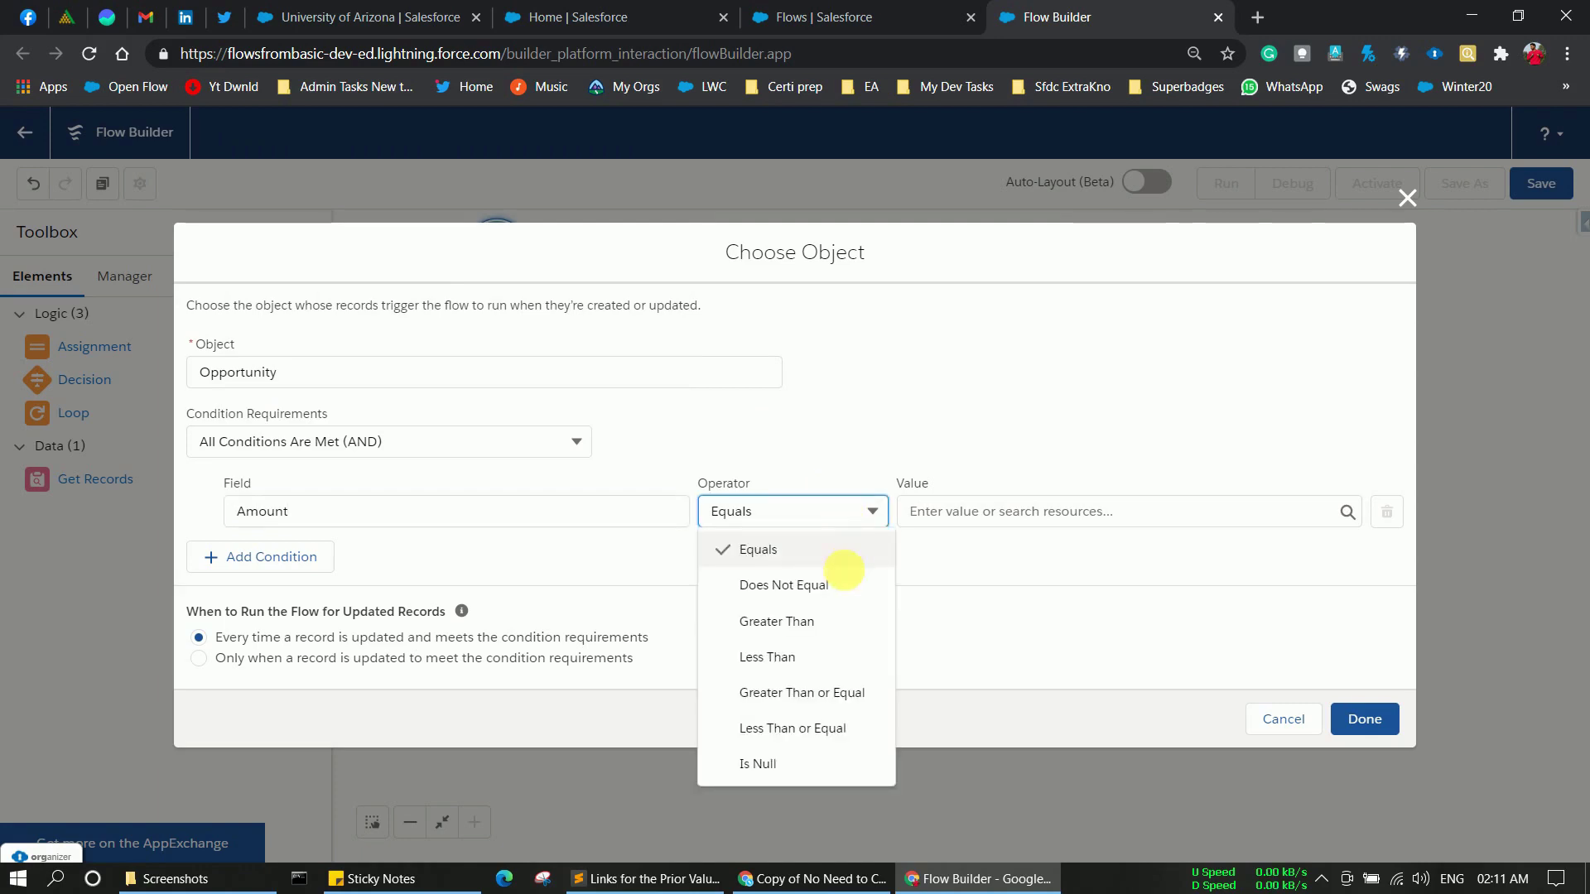
{"action": "left_click", "coordinate": [810, 621]}
{"action": "left_click", "coordinate": [931, 515]}
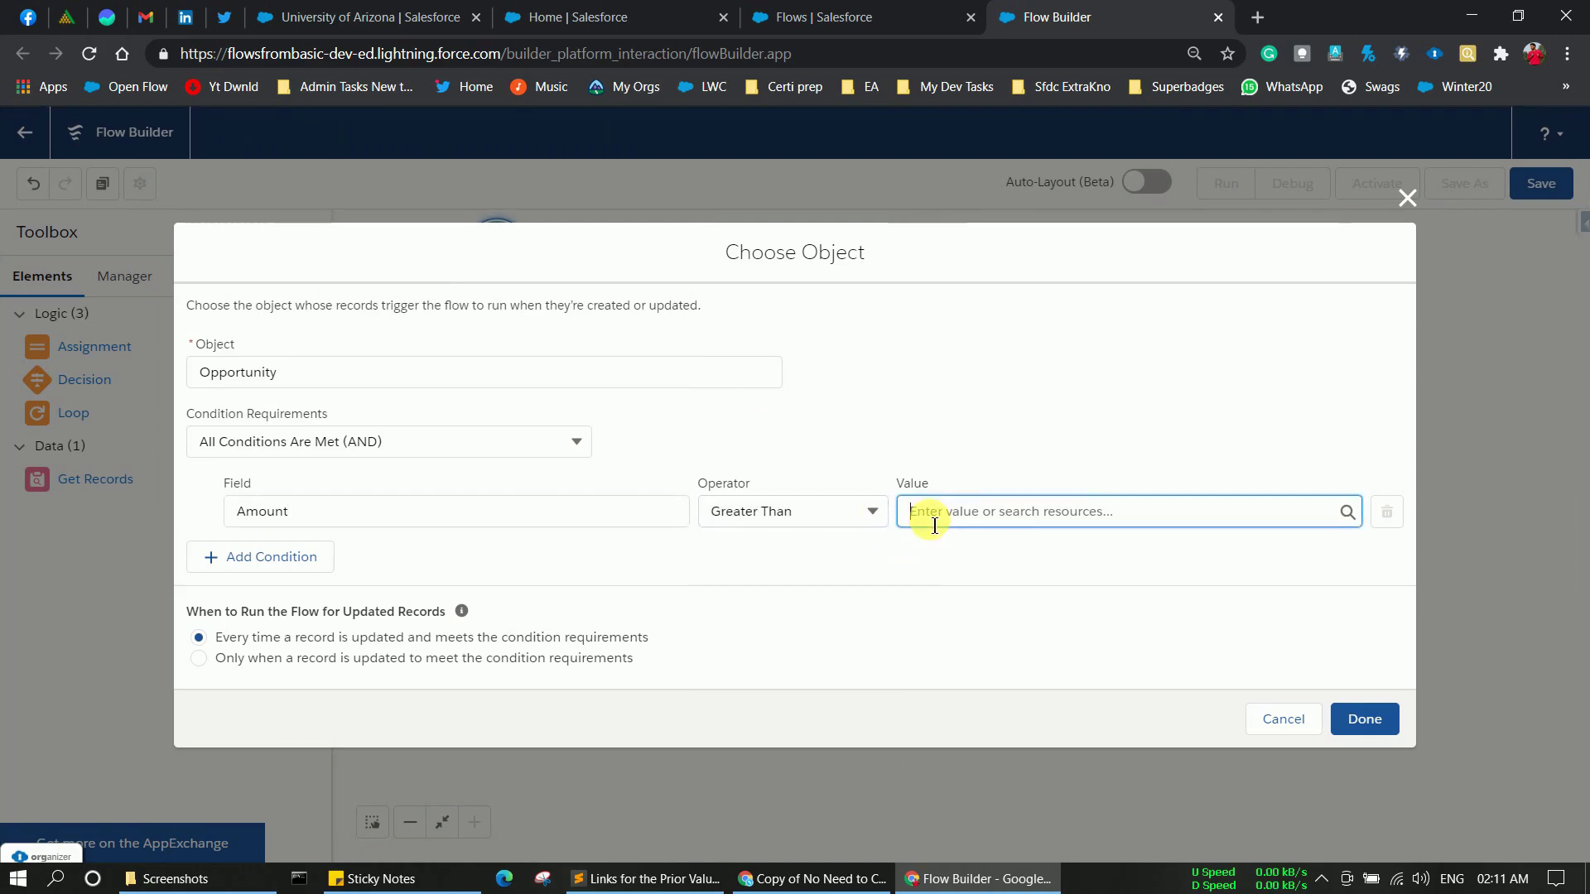
{"action": "type", "text": "1000"}
{"action": "left_click", "coordinate": [926, 565]}
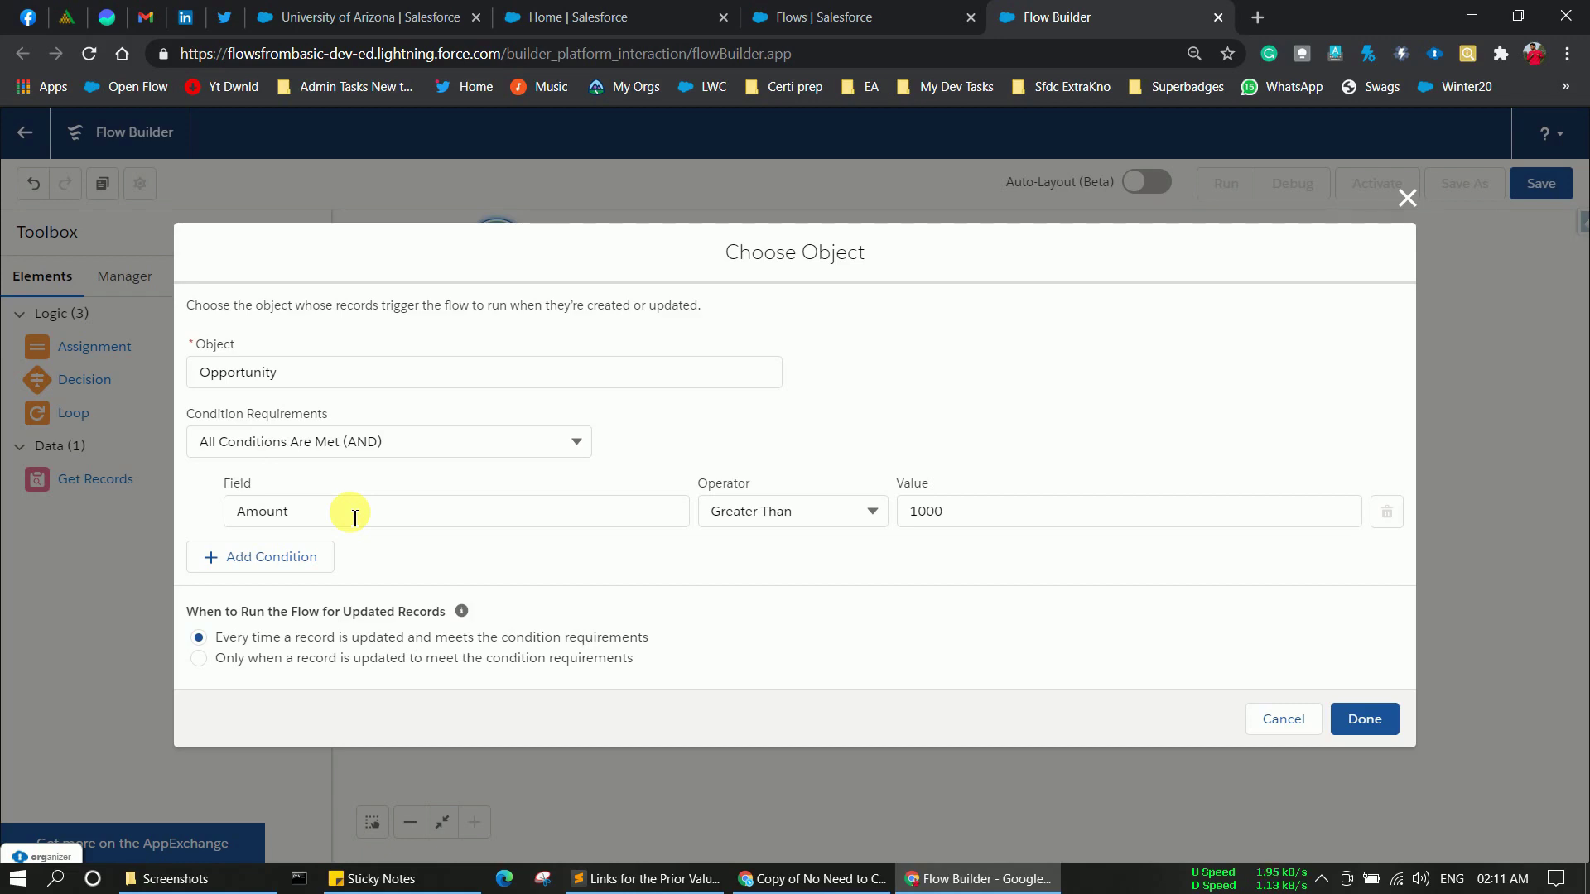
{"action": "left_click", "coordinate": [1365, 719]}
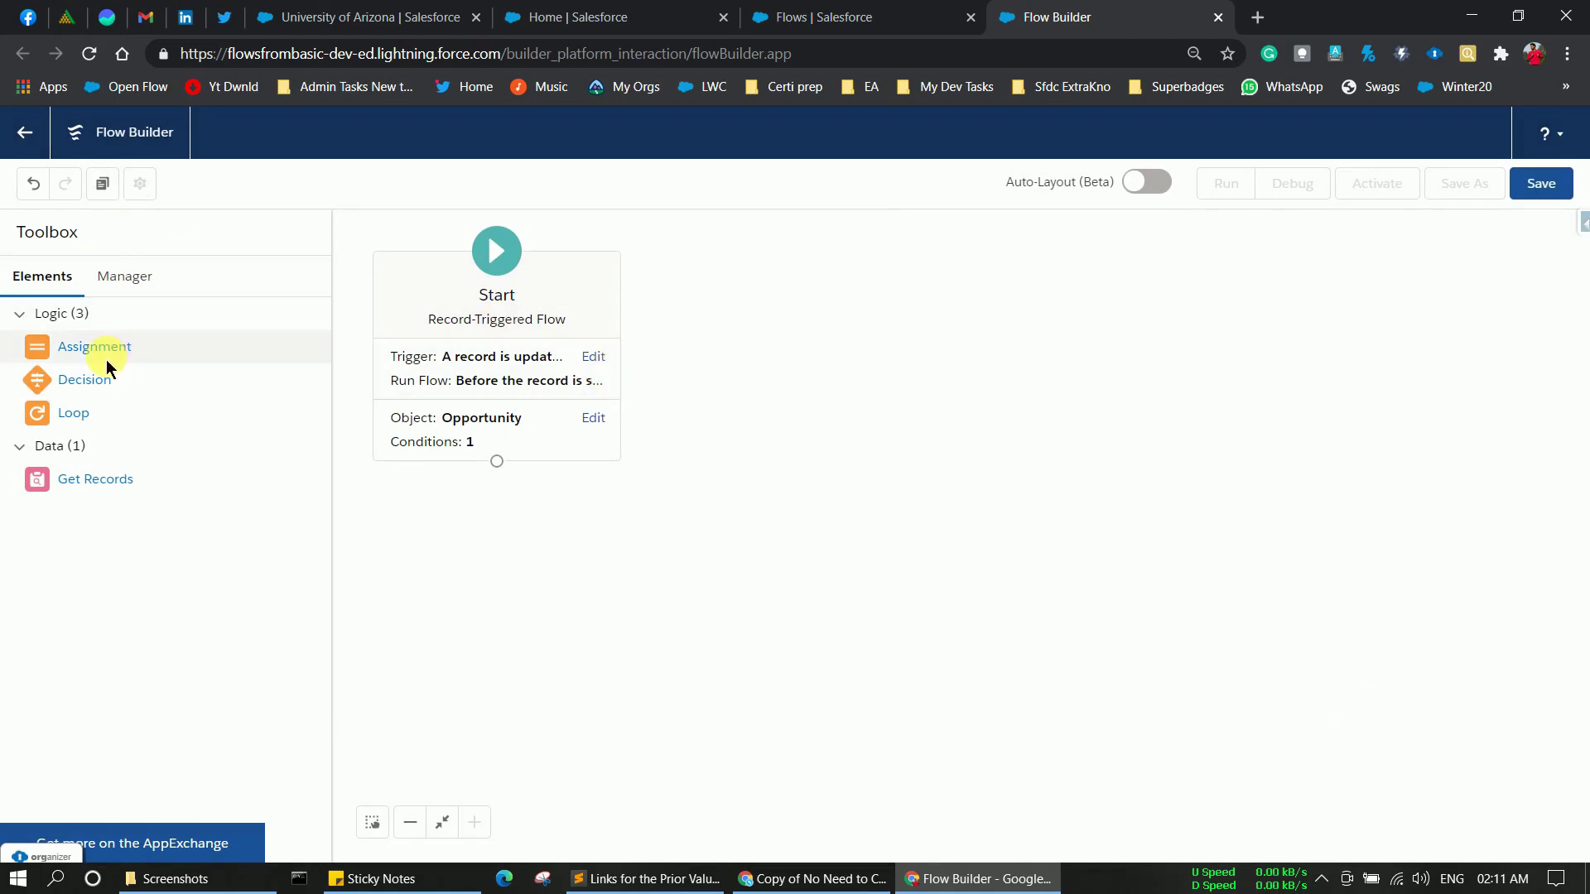
Step: Add a Decision element beside the Start element and label it "Check the Prior Values", with API name Check_the_Prior_Values
{"action": "left_click_drag", "start_coordinate": [98, 381], "coordinate": [783, 299]}
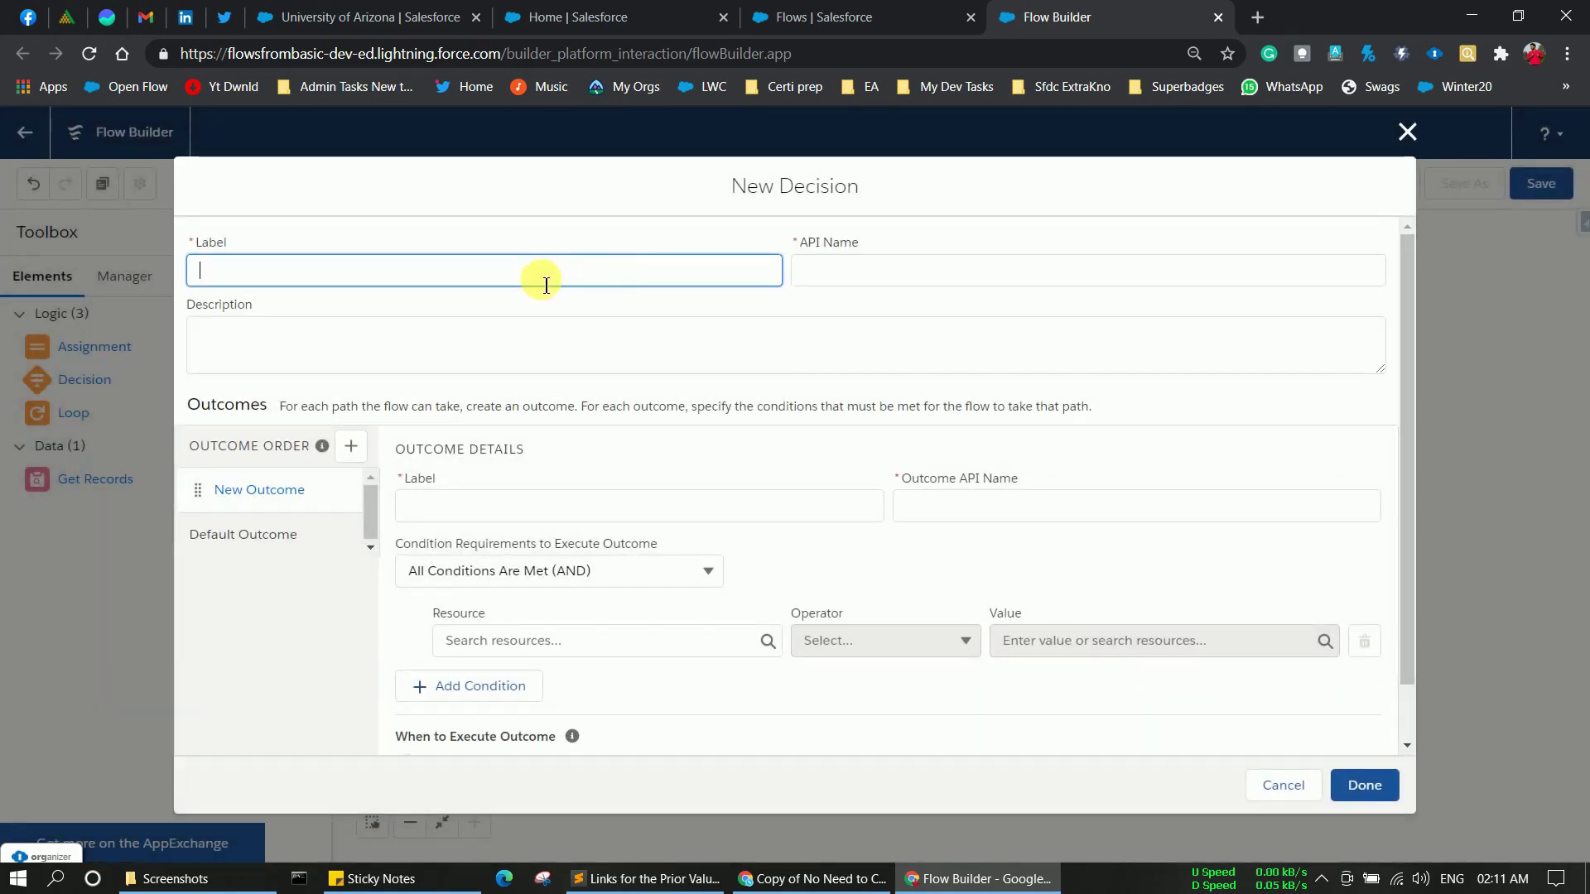
{"action": "type", "text": "Che"}
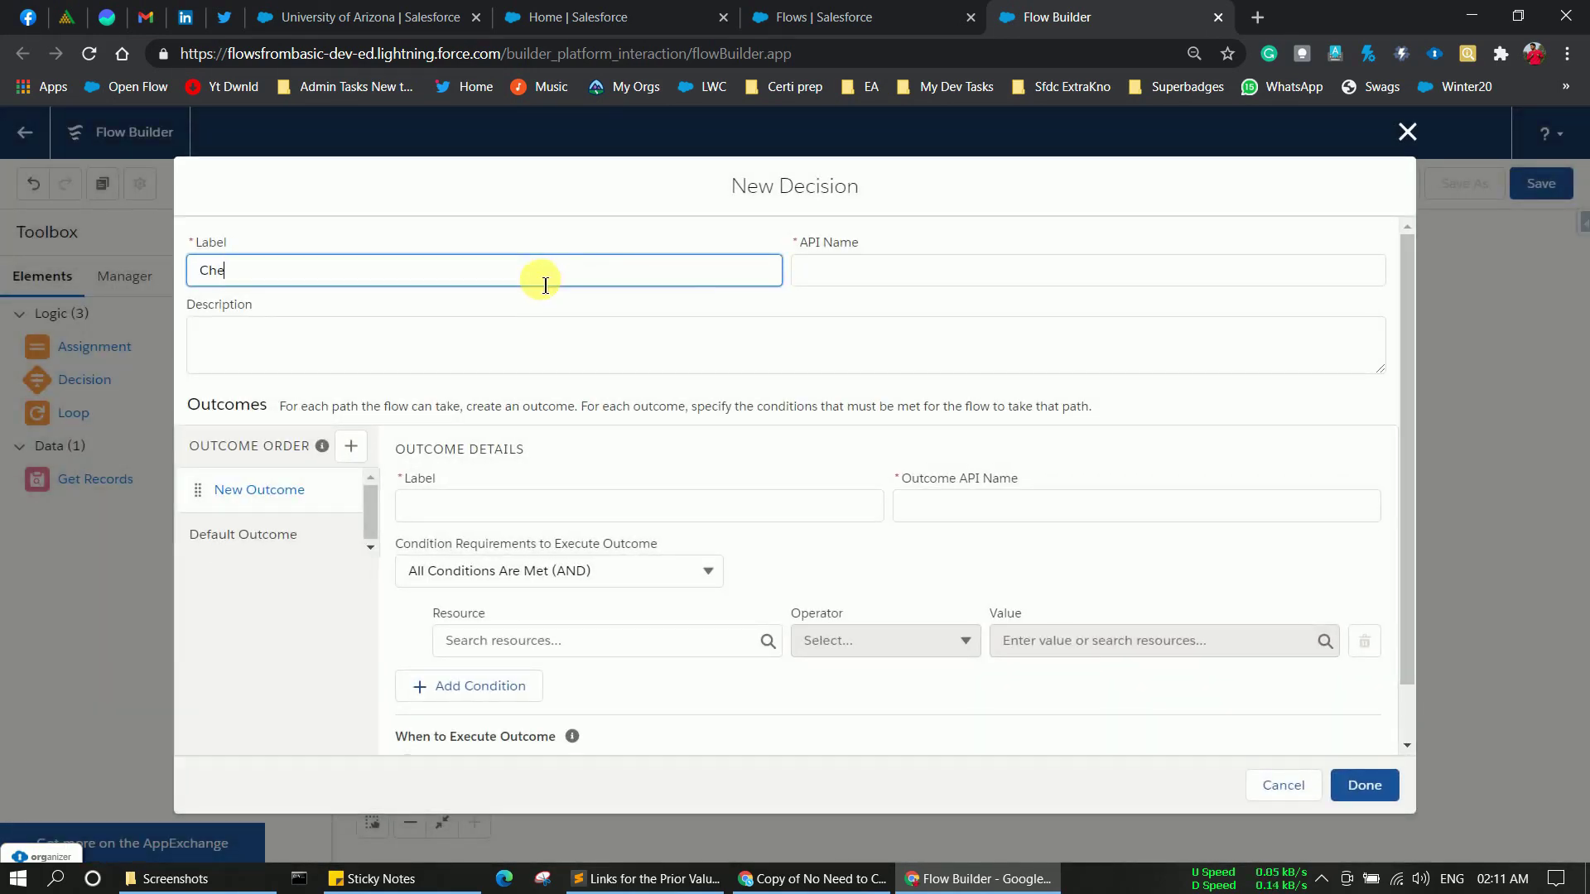
{"action": "type", "text": "ck the Prior V"}
{"action": "type", "text": "laues"}
{"action": "key", "text": "BackSpace"}
{"action": "key", "text": "BackSpace"}
{"action": "key", "text": "BackSpace"}
{"action": "key", "text": "BackSpace"}
{"action": "key", "text": "BackSpace"}
{"action": "type", "text": "alues"}
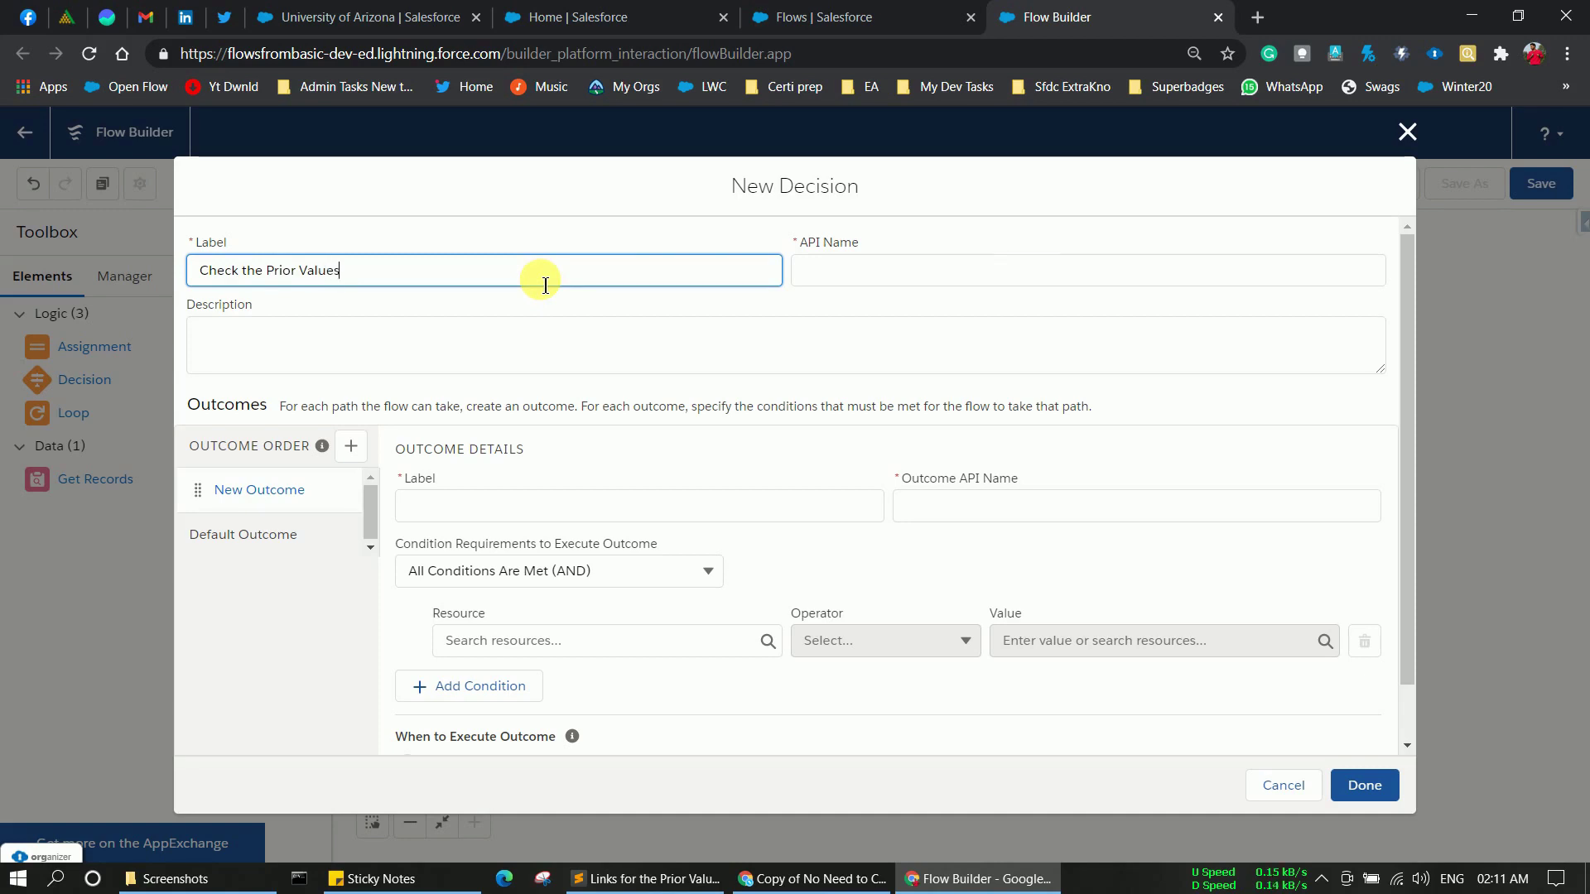
{"action": "left_click", "coordinate": [1008, 267]}
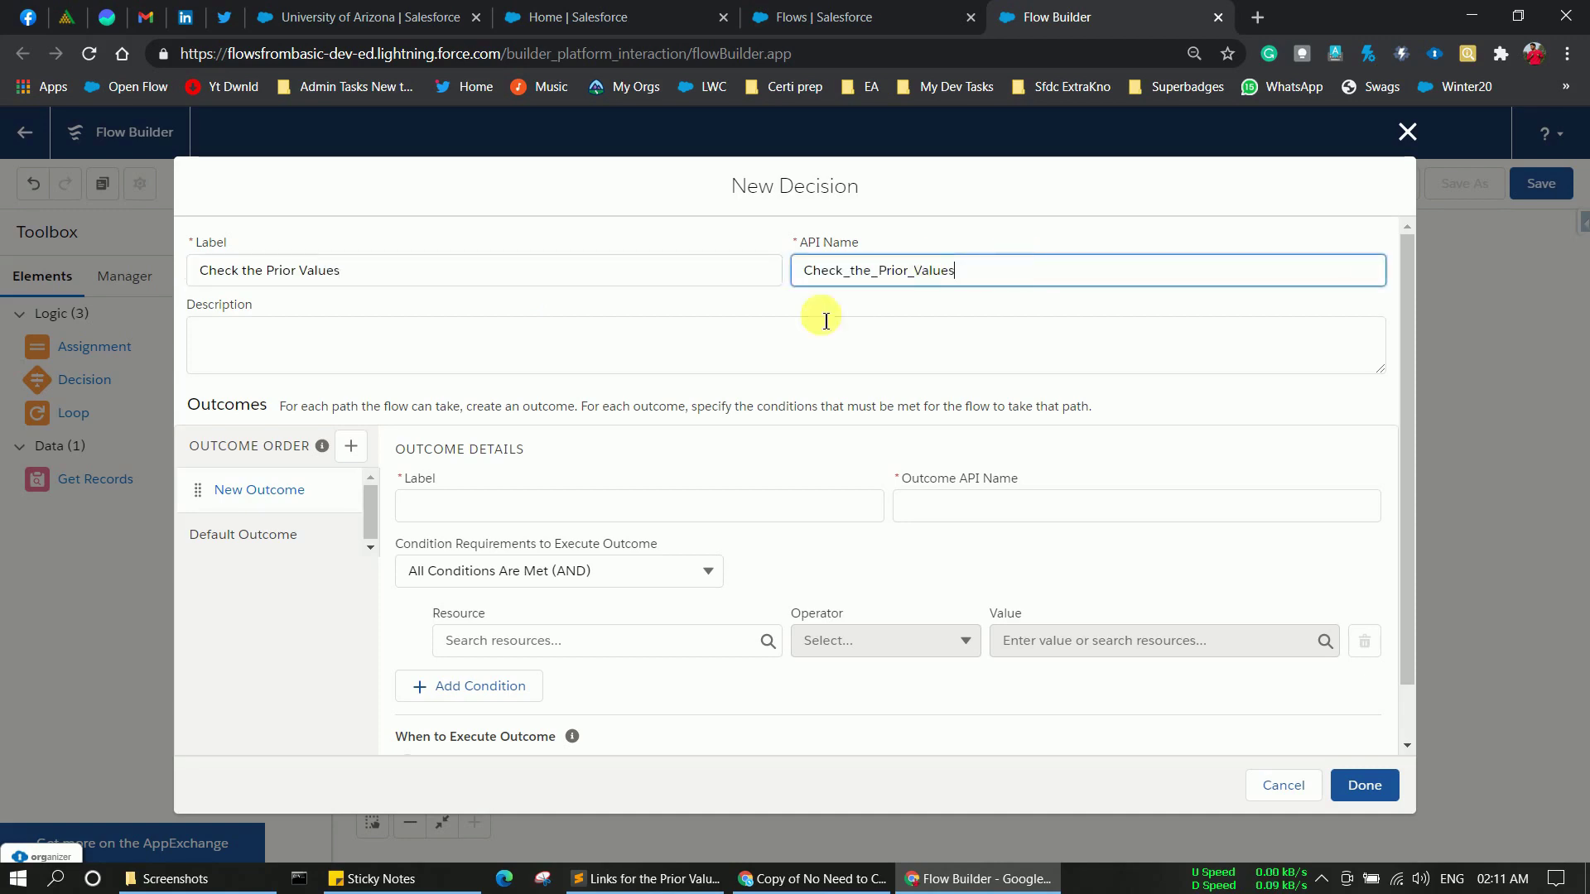
Step: Label the decision's first outcome "if Owner is changed", with API name if_Owner_is_changed
{"action": "left_click", "coordinate": [595, 507]}
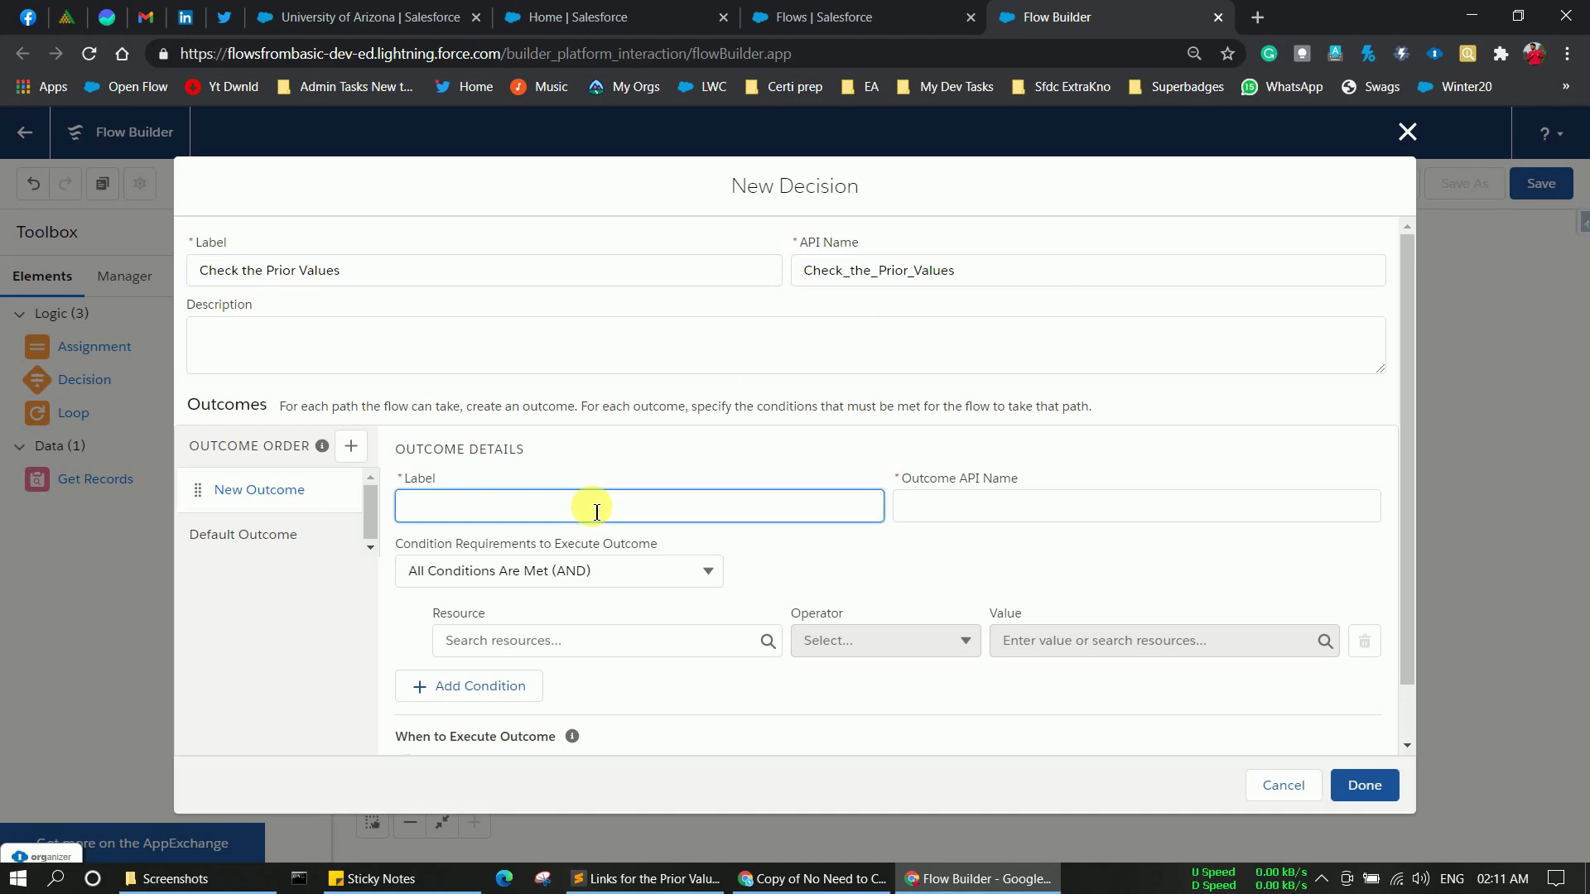
{"action": "type", "text": "if Owner is changed"}
{"action": "left_click", "coordinate": [934, 507]}
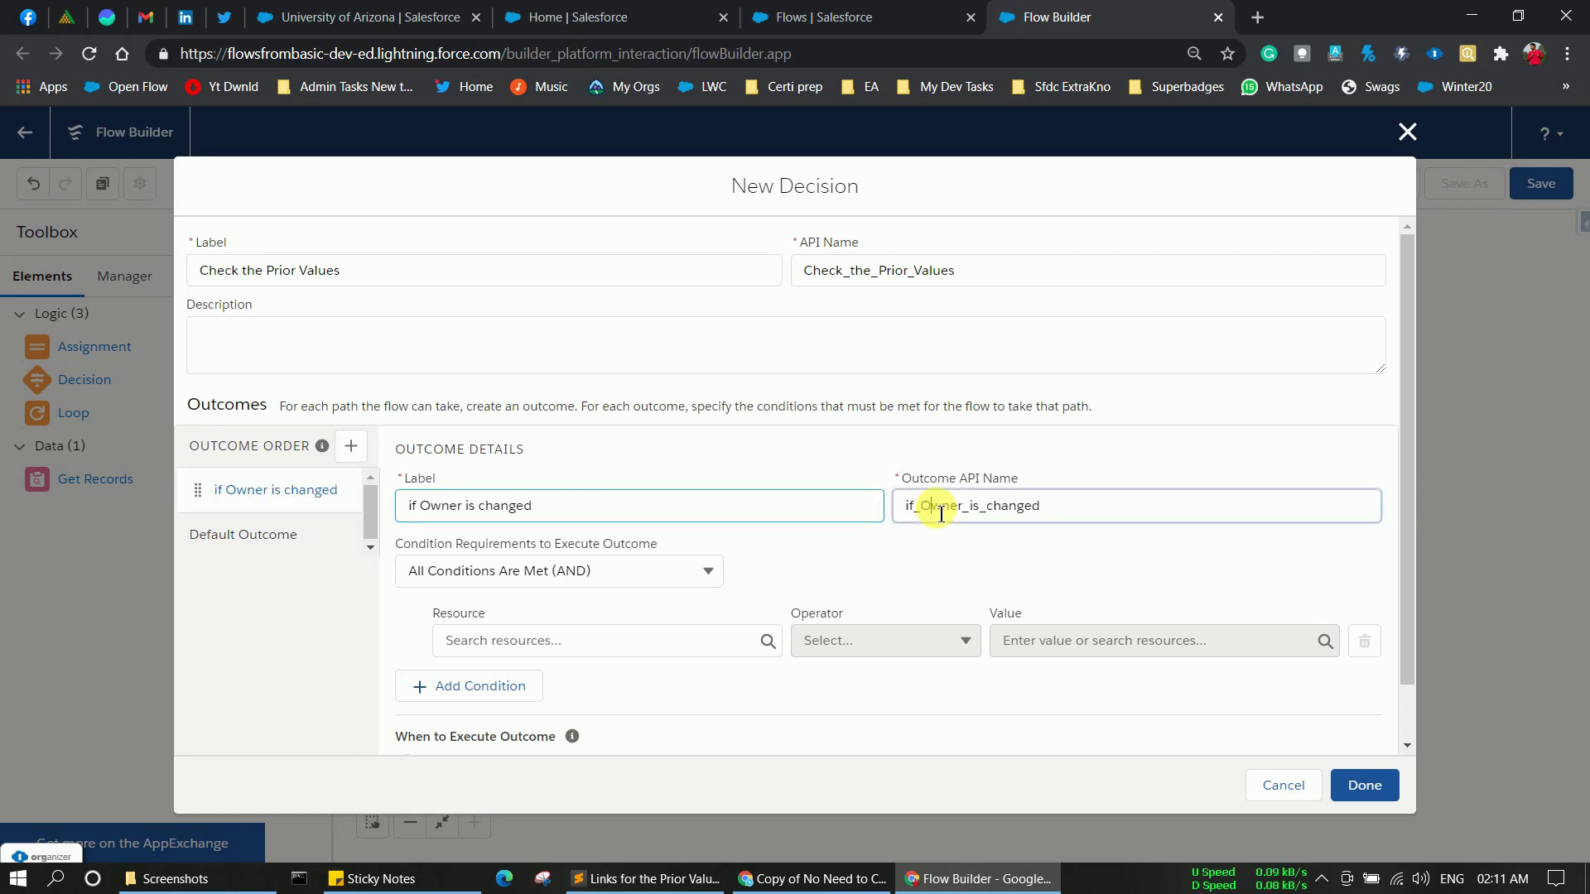
{"action": "left_click", "coordinate": [977, 570]}
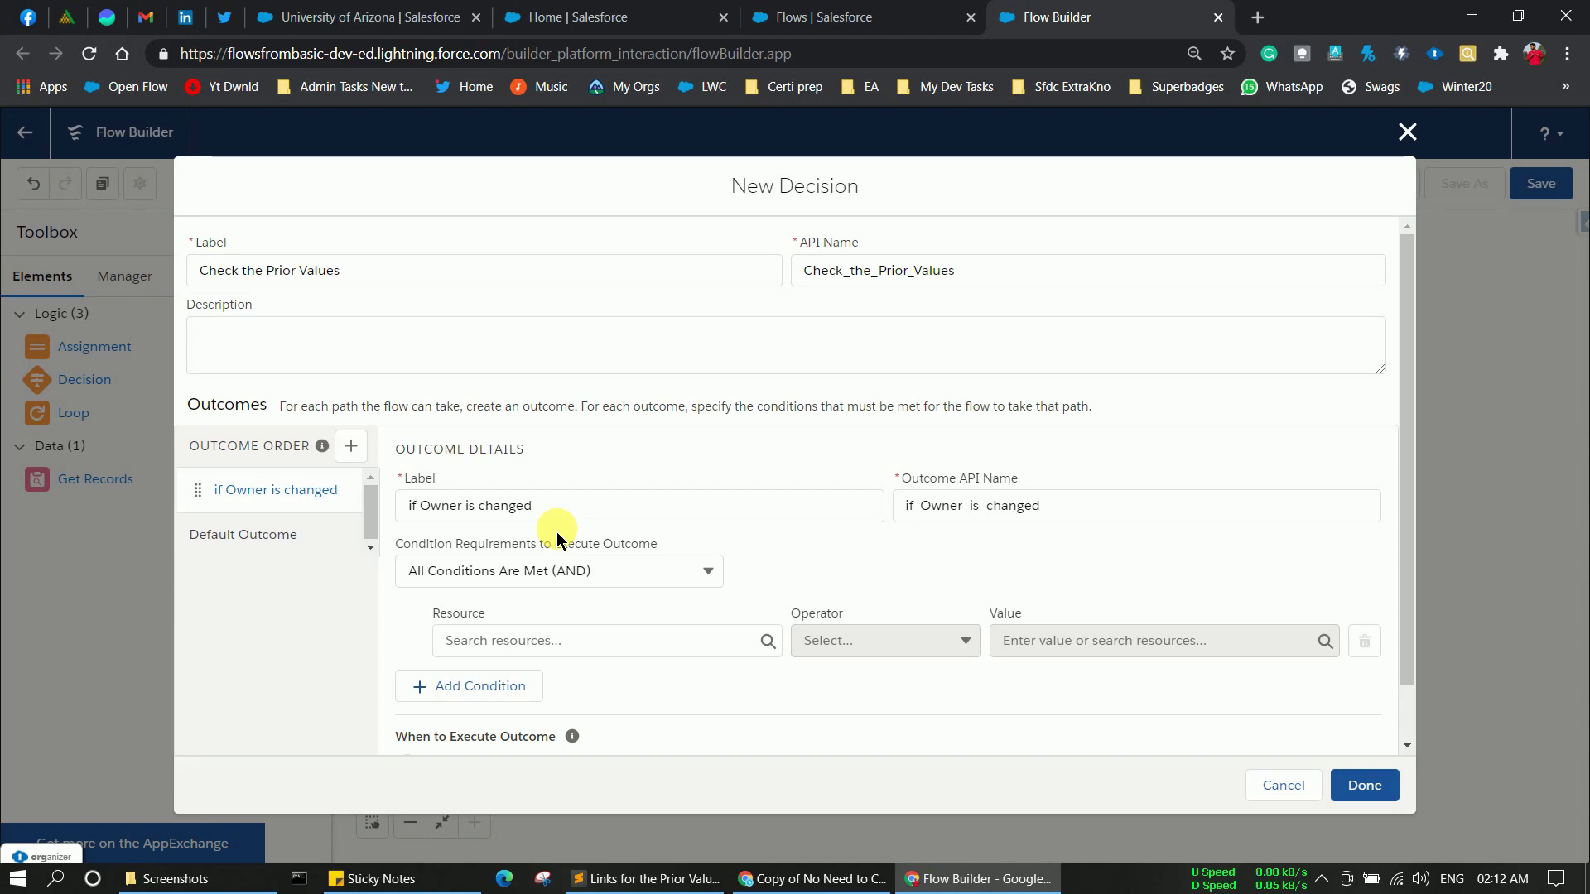
Step: Set the owner outcome's condition to $Record__Prior > Owner ID Does Not Equal $Record > Owner ID
{"action": "left_click", "coordinate": [627, 654]}
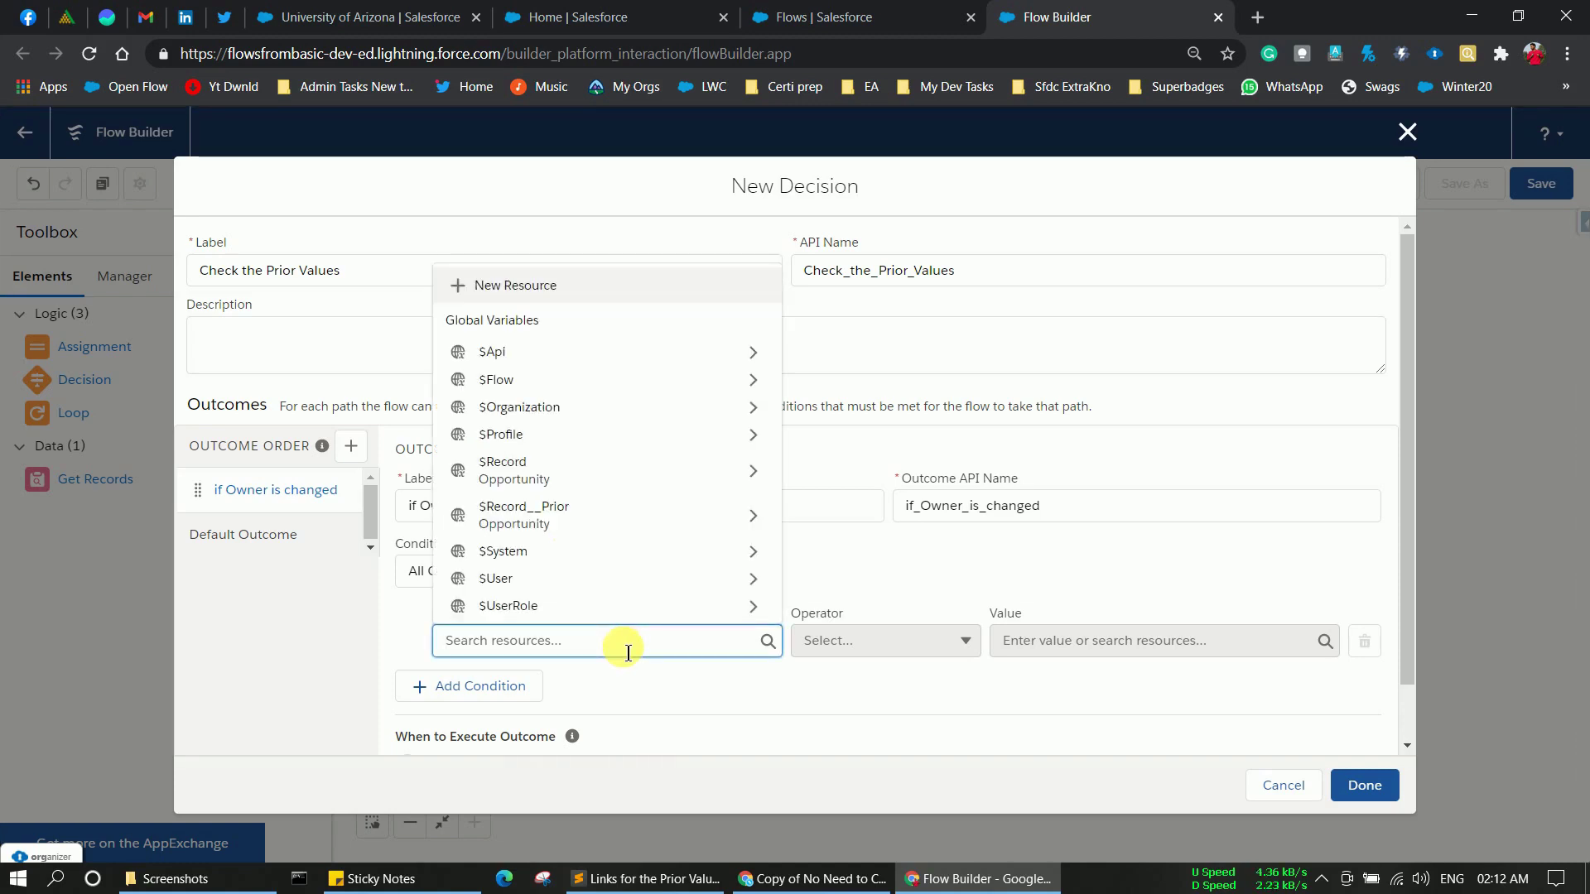
{"action": "left_click", "coordinate": [562, 535]}
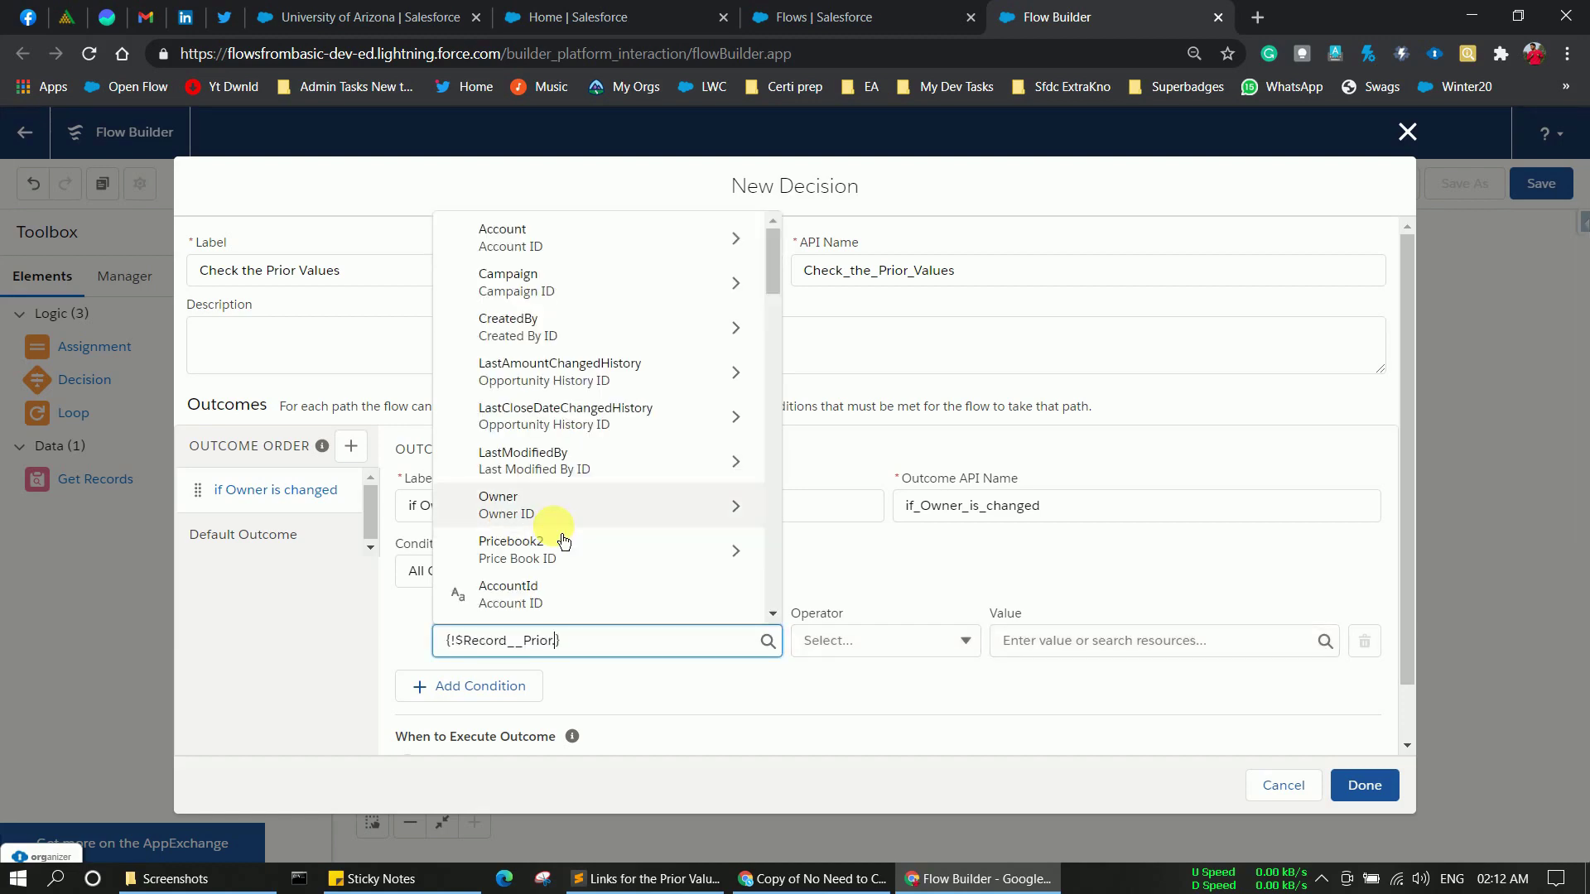
{"action": "type", "text": ".own"}
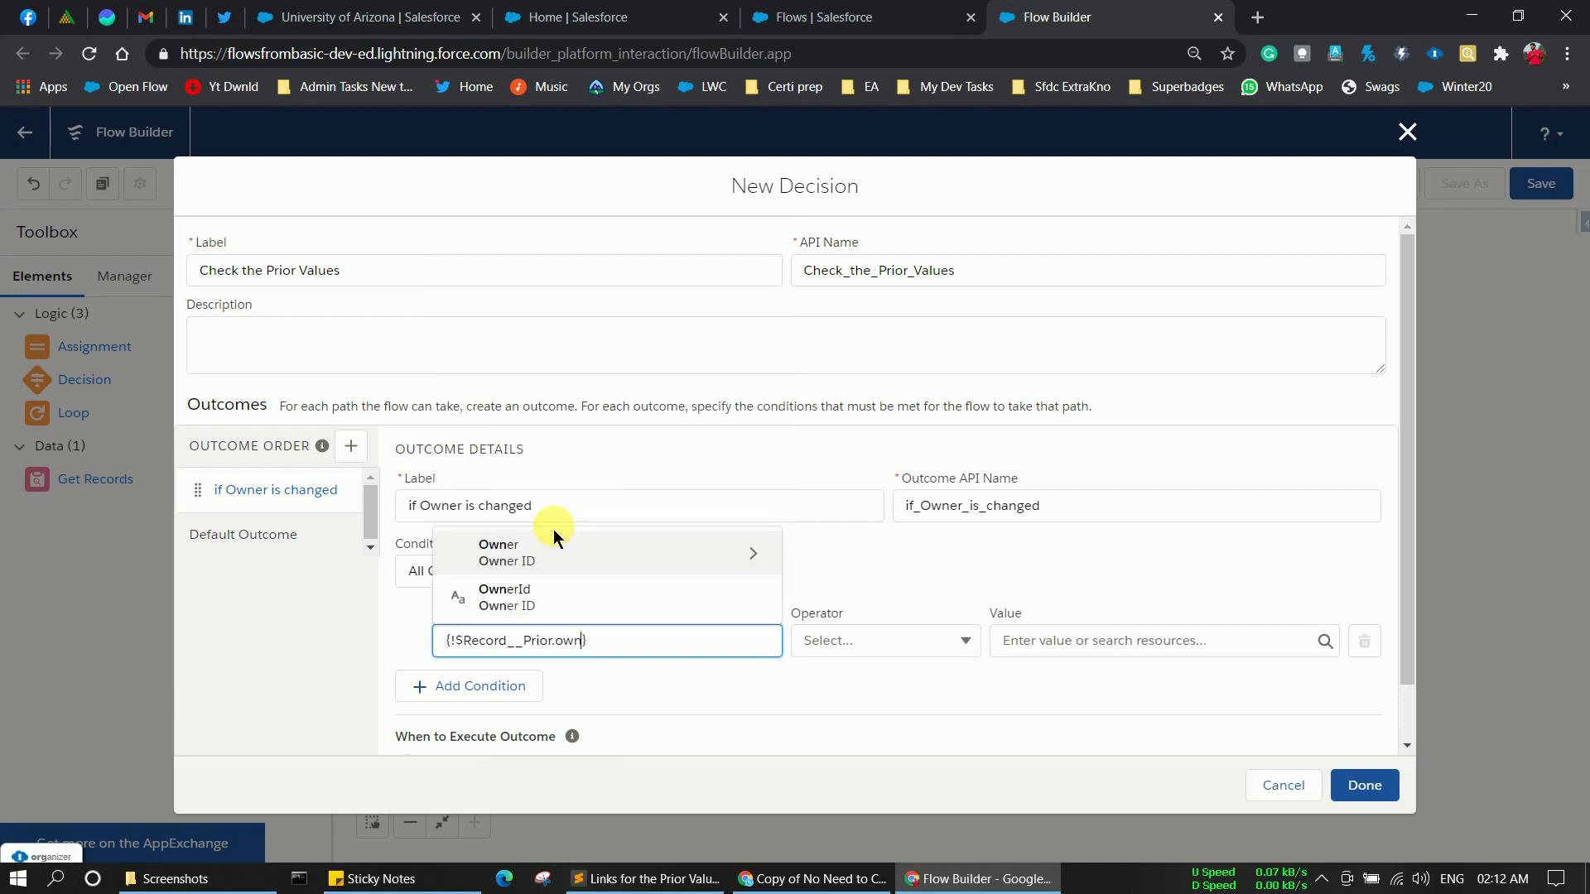
{"action": "left_click", "coordinate": [574, 608]}
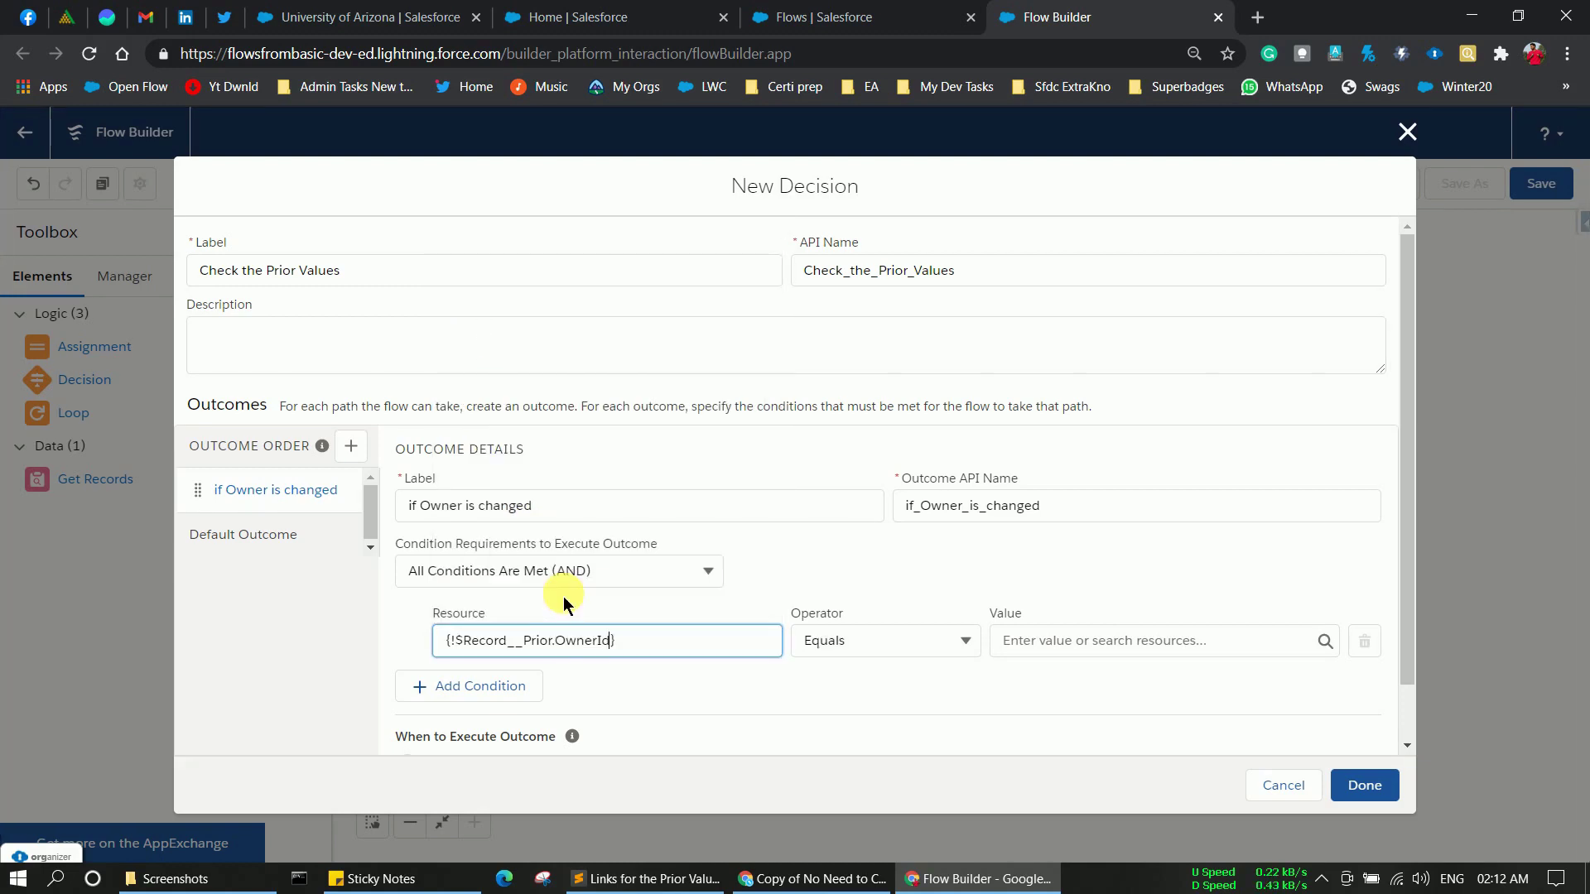
{"action": "left_click", "coordinate": [882, 651]}
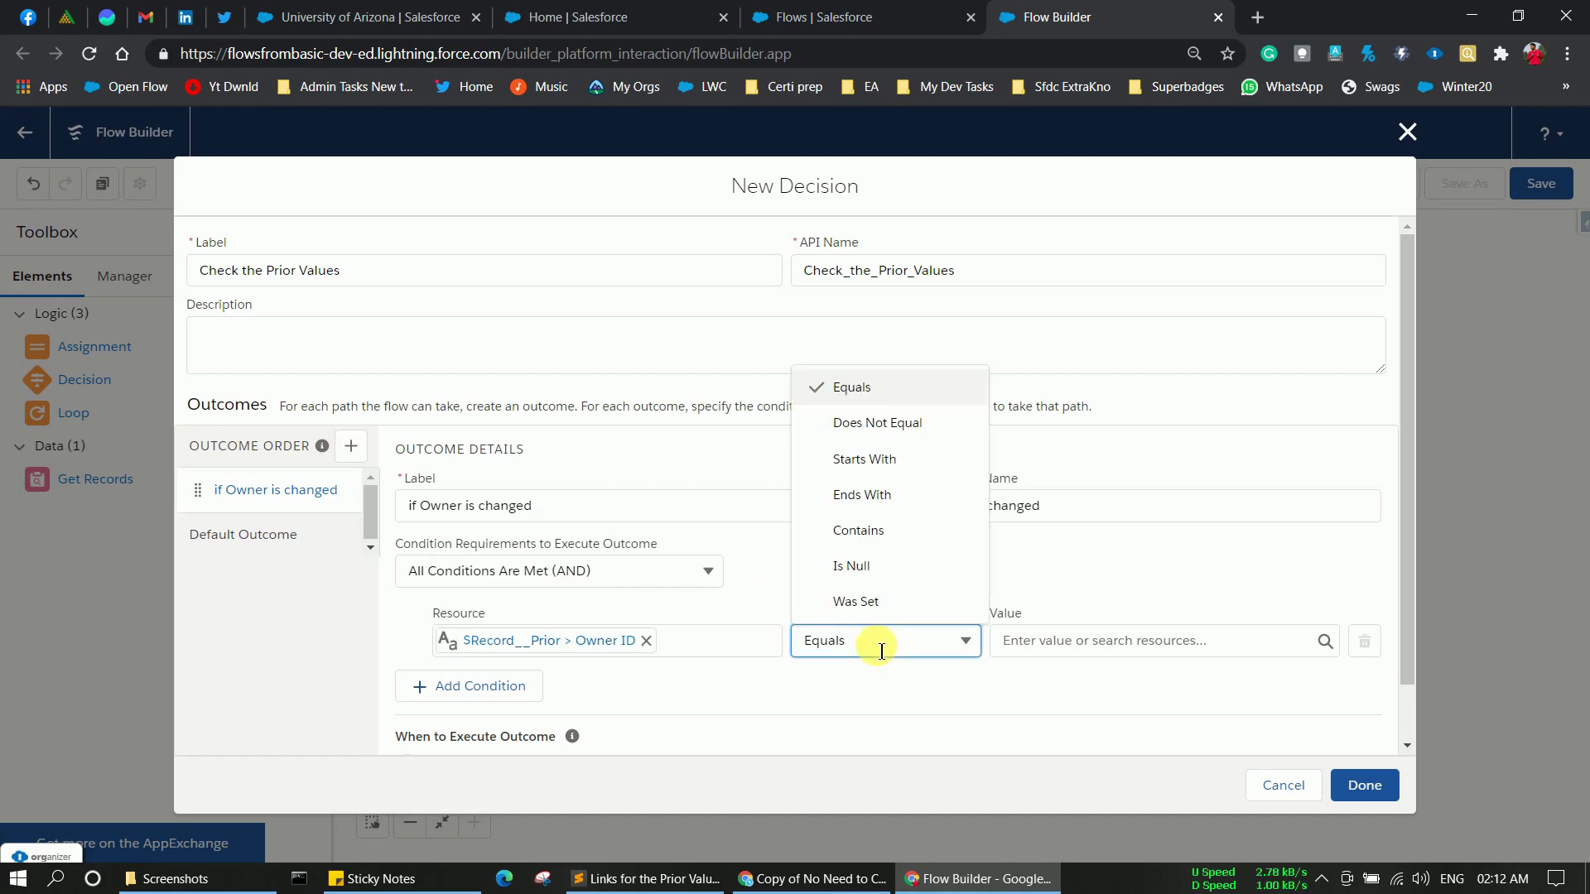
{"action": "left_click", "coordinate": [871, 426]}
{"action": "left_click", "coordinate": [1066, 651]}
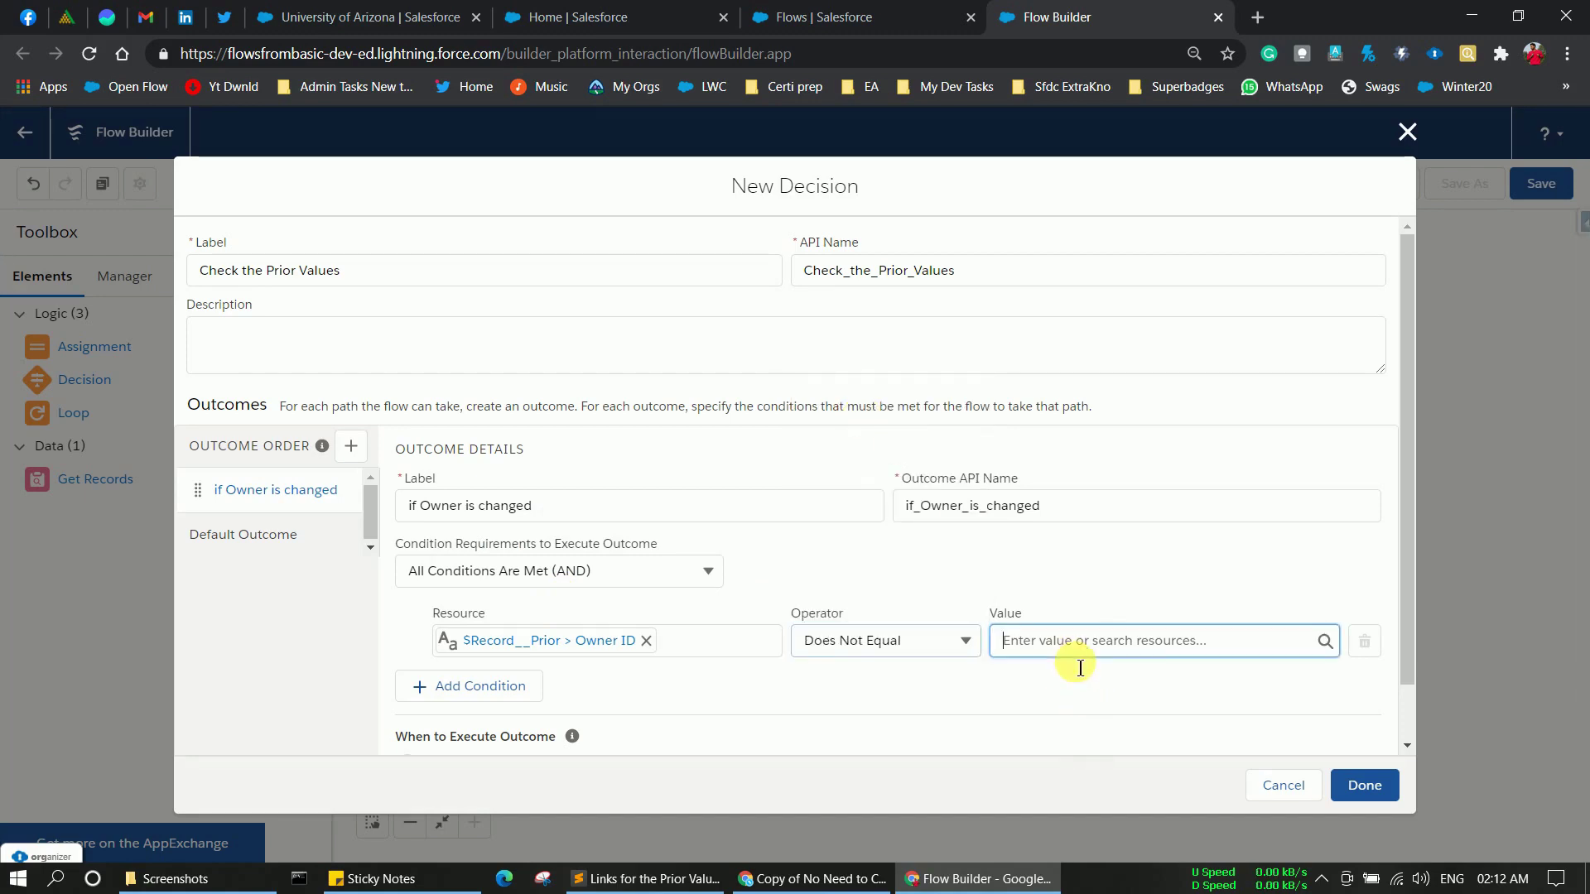
{"action": "scroll", "coordinate": [1139, 561], "scroll_direction": "down", "scroll_amount": 2}
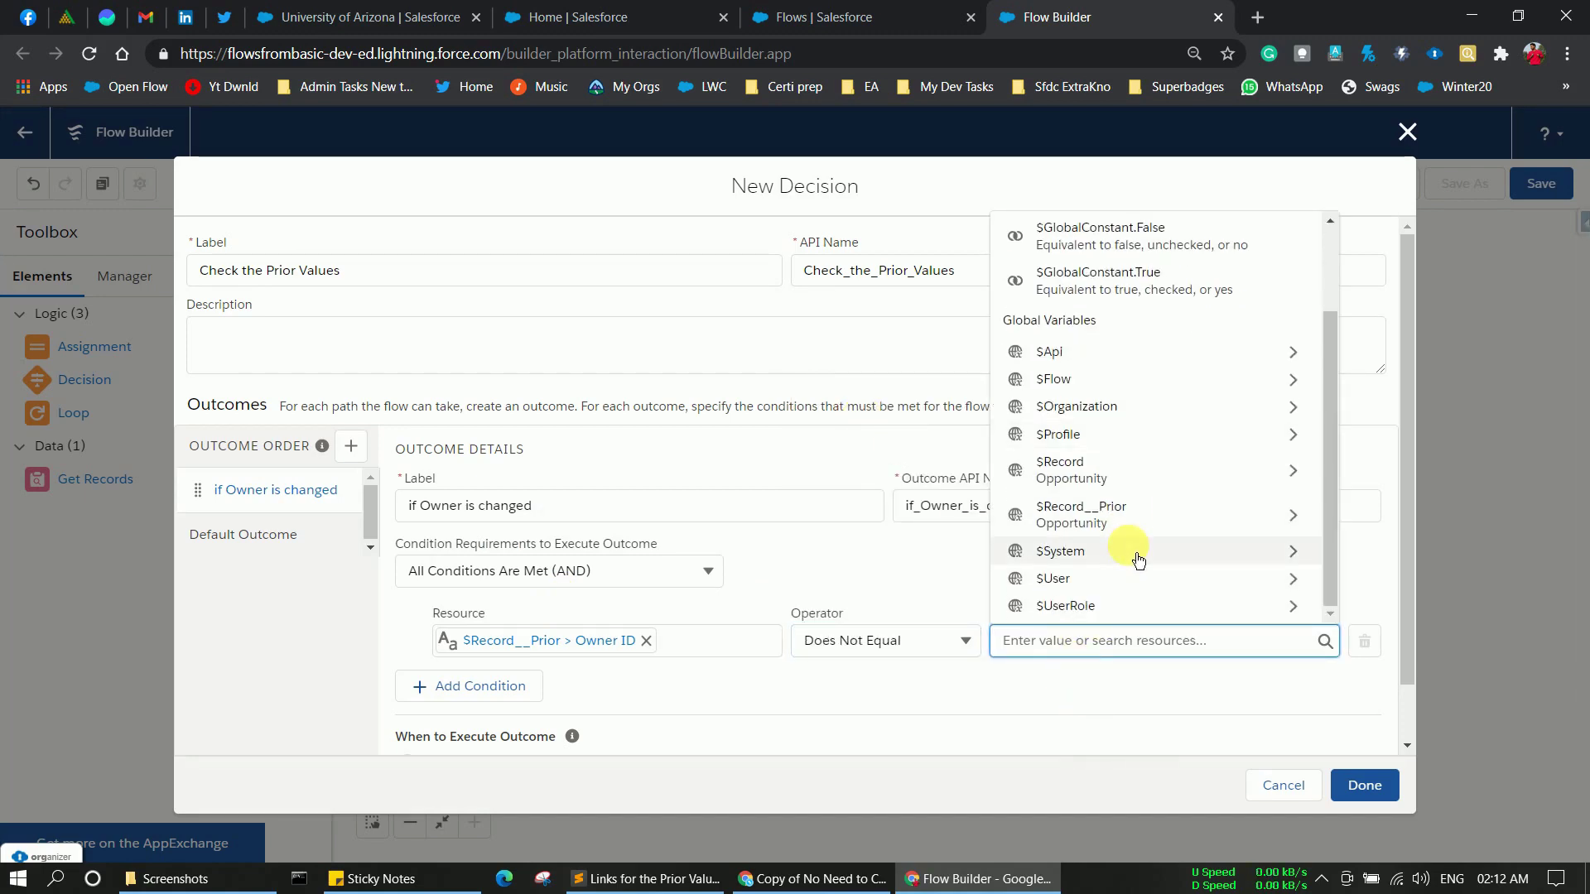
{"action": "left_click", "coordinate": [1085, 470]}
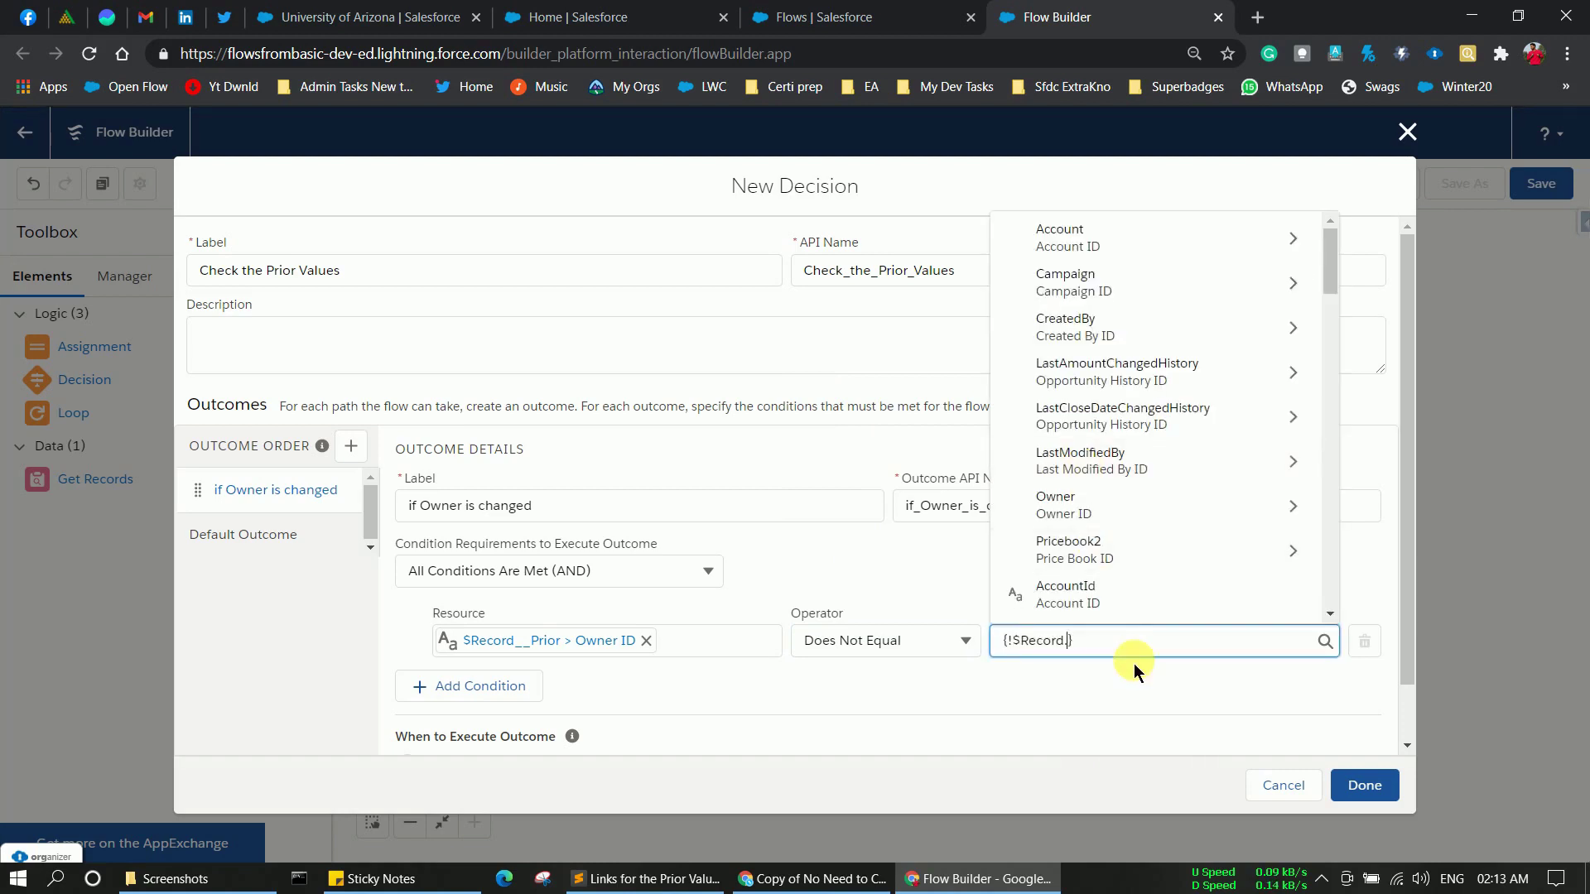
{"action": "type", "text": "owner"}
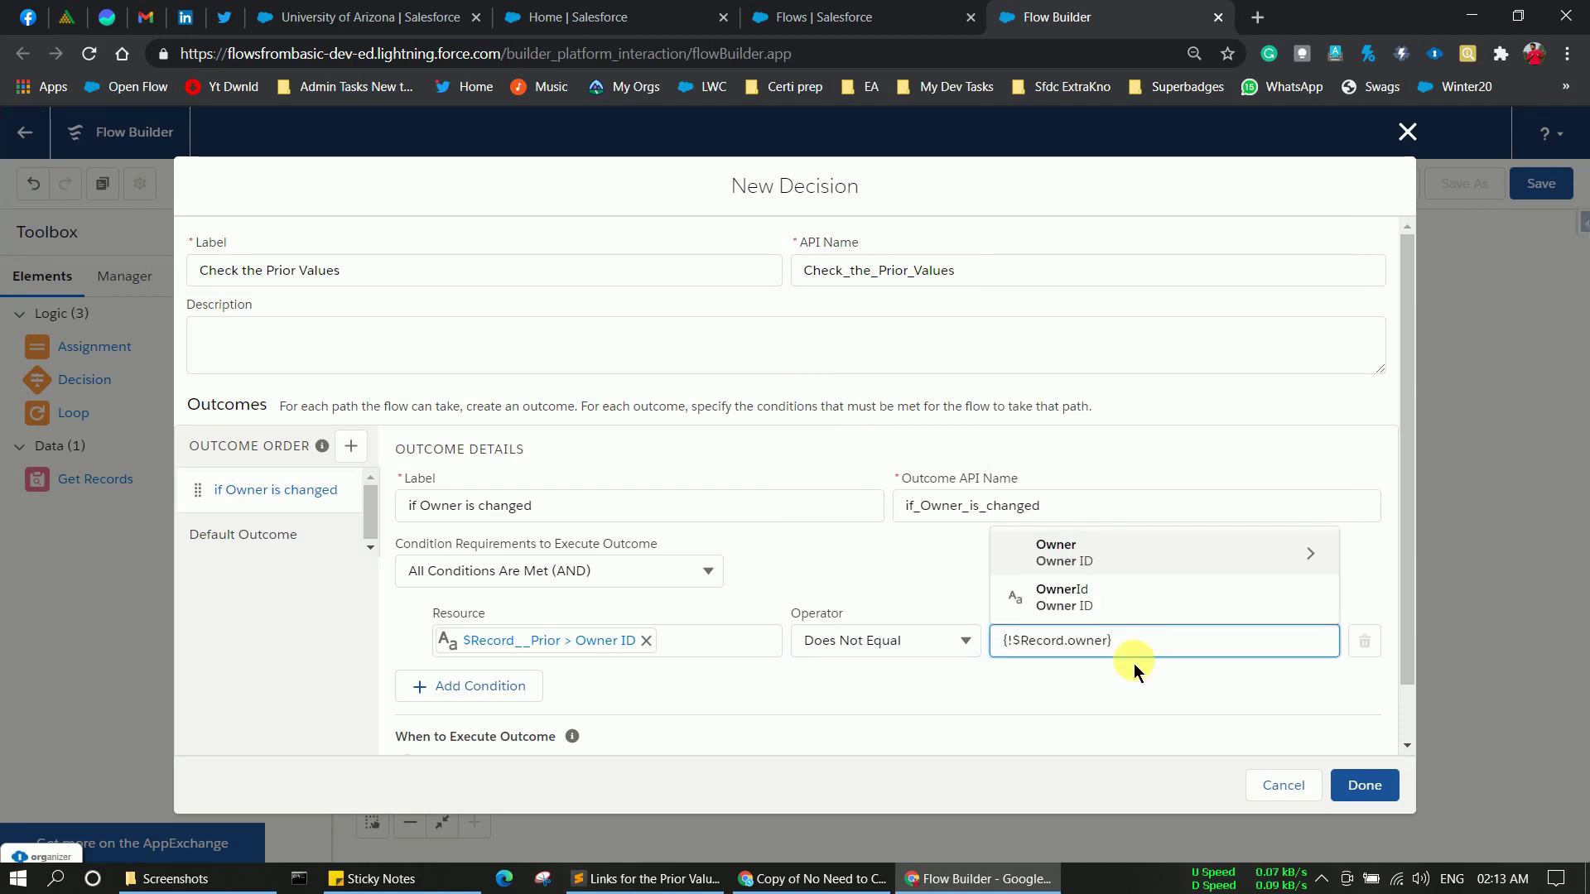
{"action": "left_click", "coordinate": [1095, 598]}
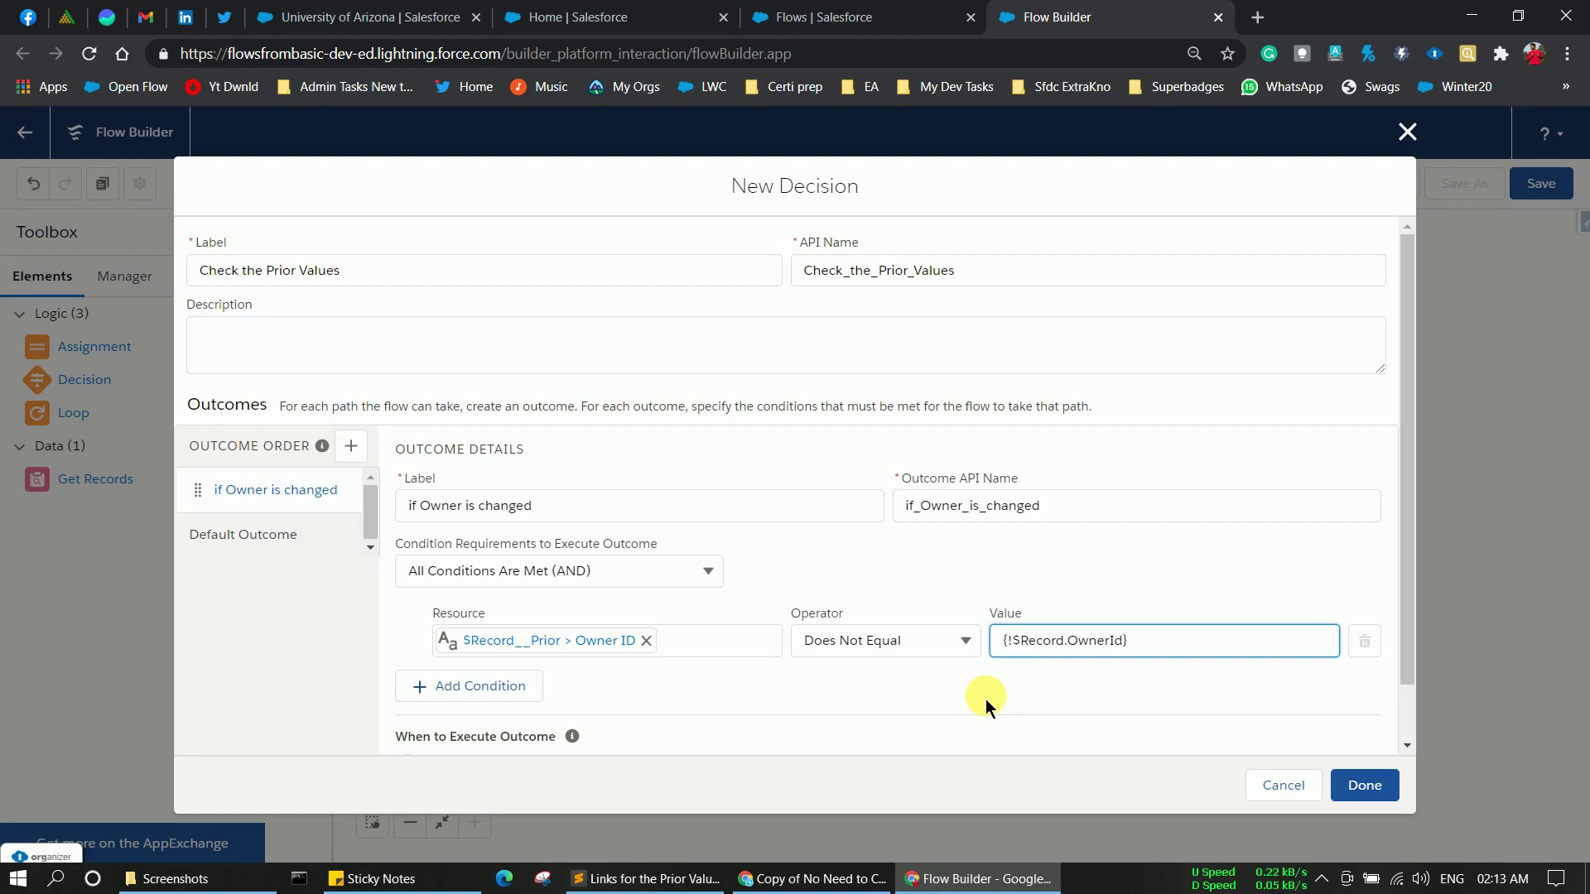
{"action": "left_click", "coordinate": [1134, 667]}
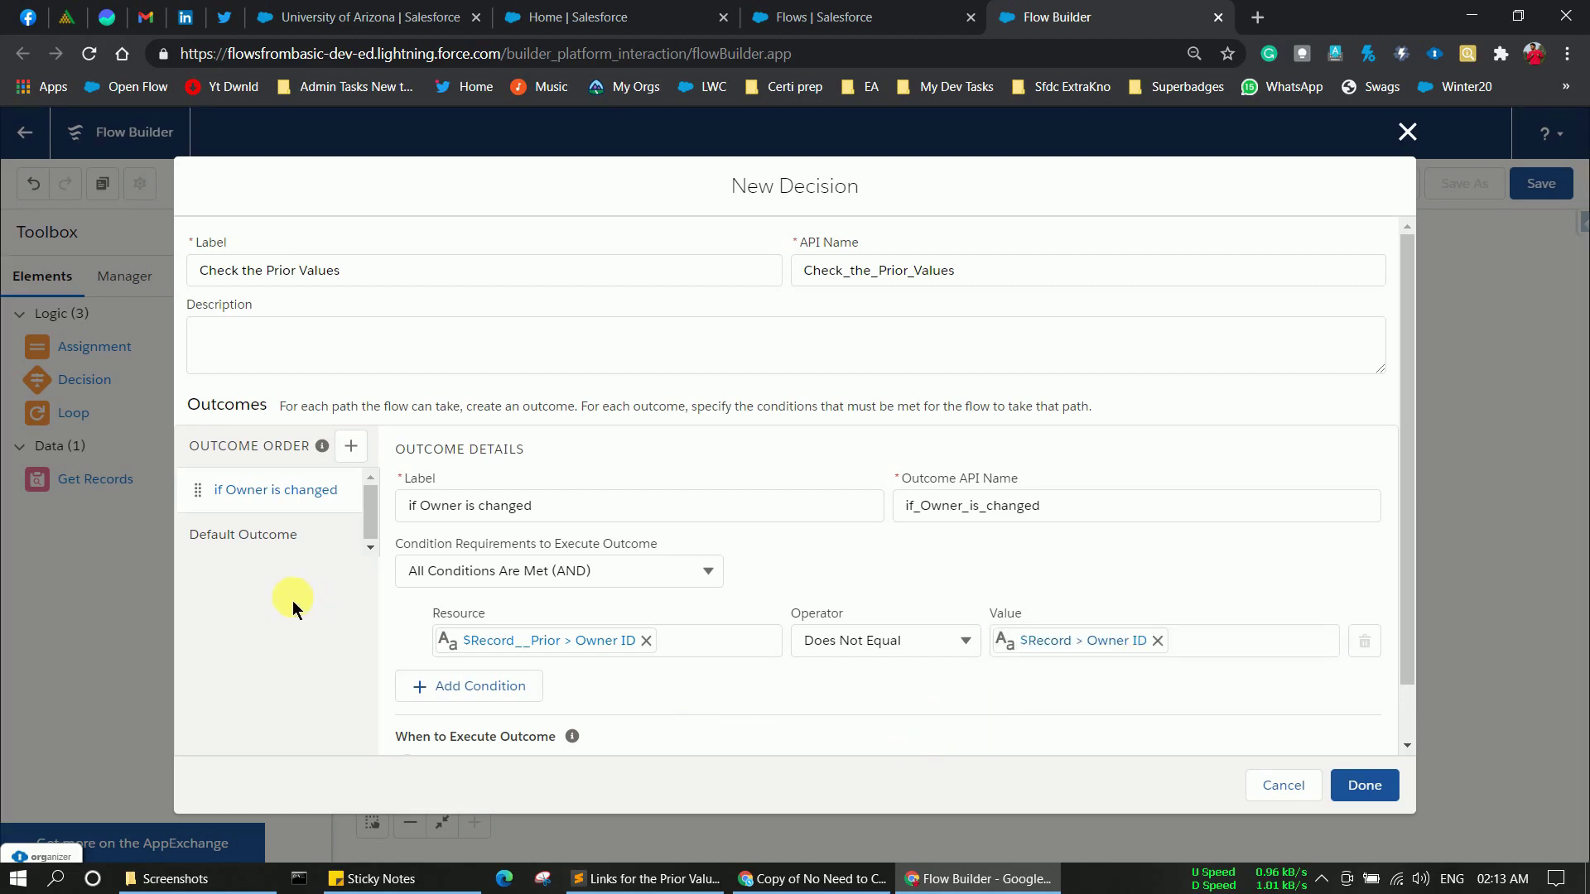
Step: Add a second outcome to the decision labeled "if Stage is changed", with API name if_Stage_is_changed
{"action": "left_click", "coordinate": [359, 463]}
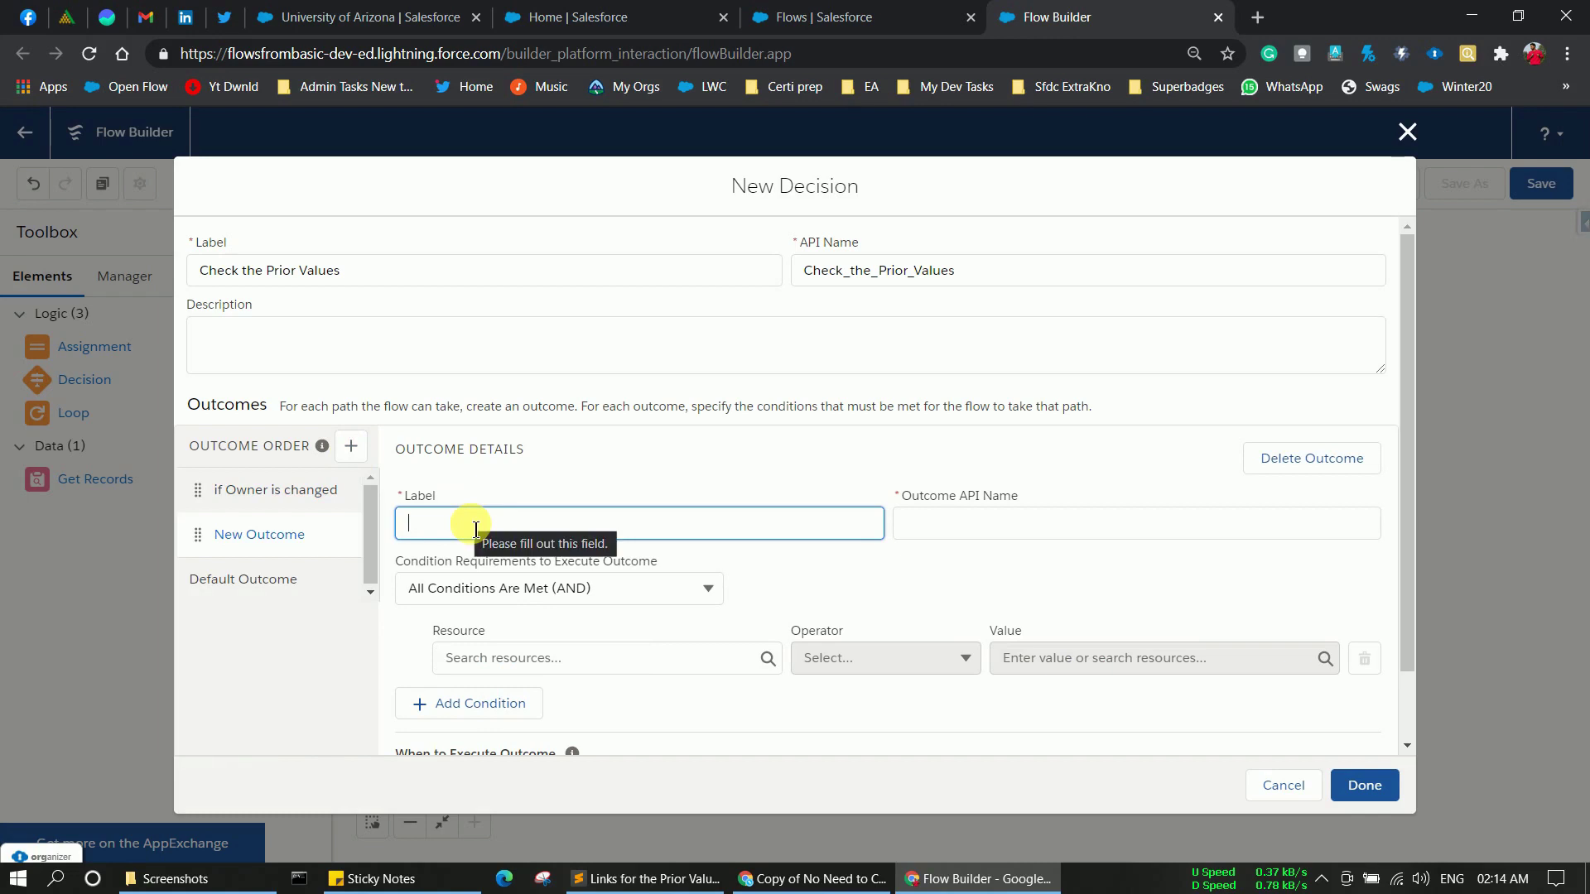
{"action": "type", "text": "if"}
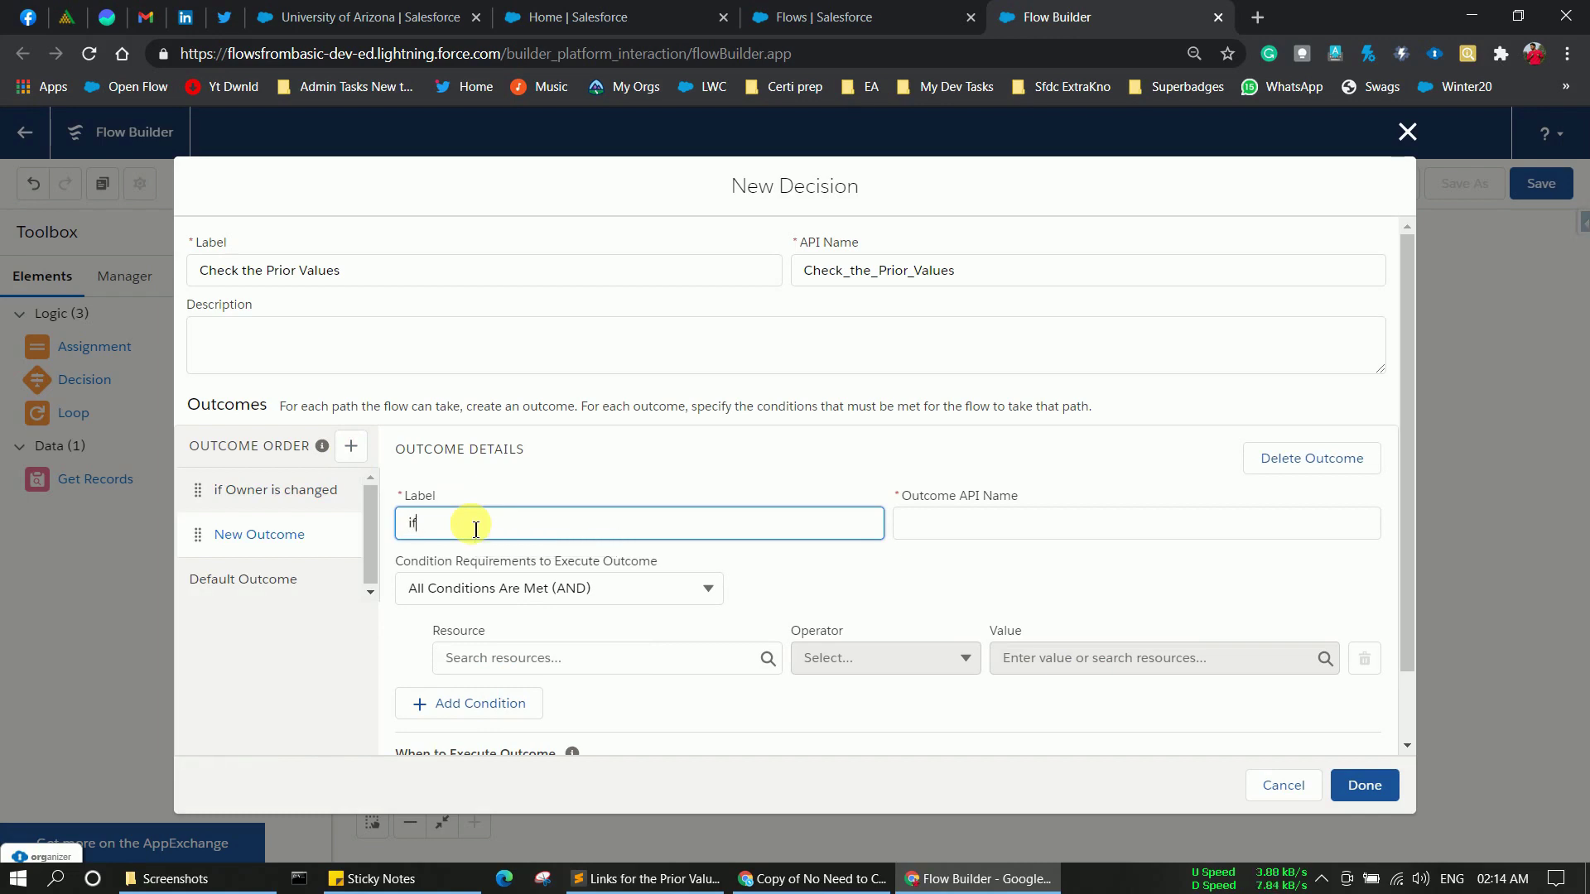
{"action": "type", "text": " Stage is changes"}
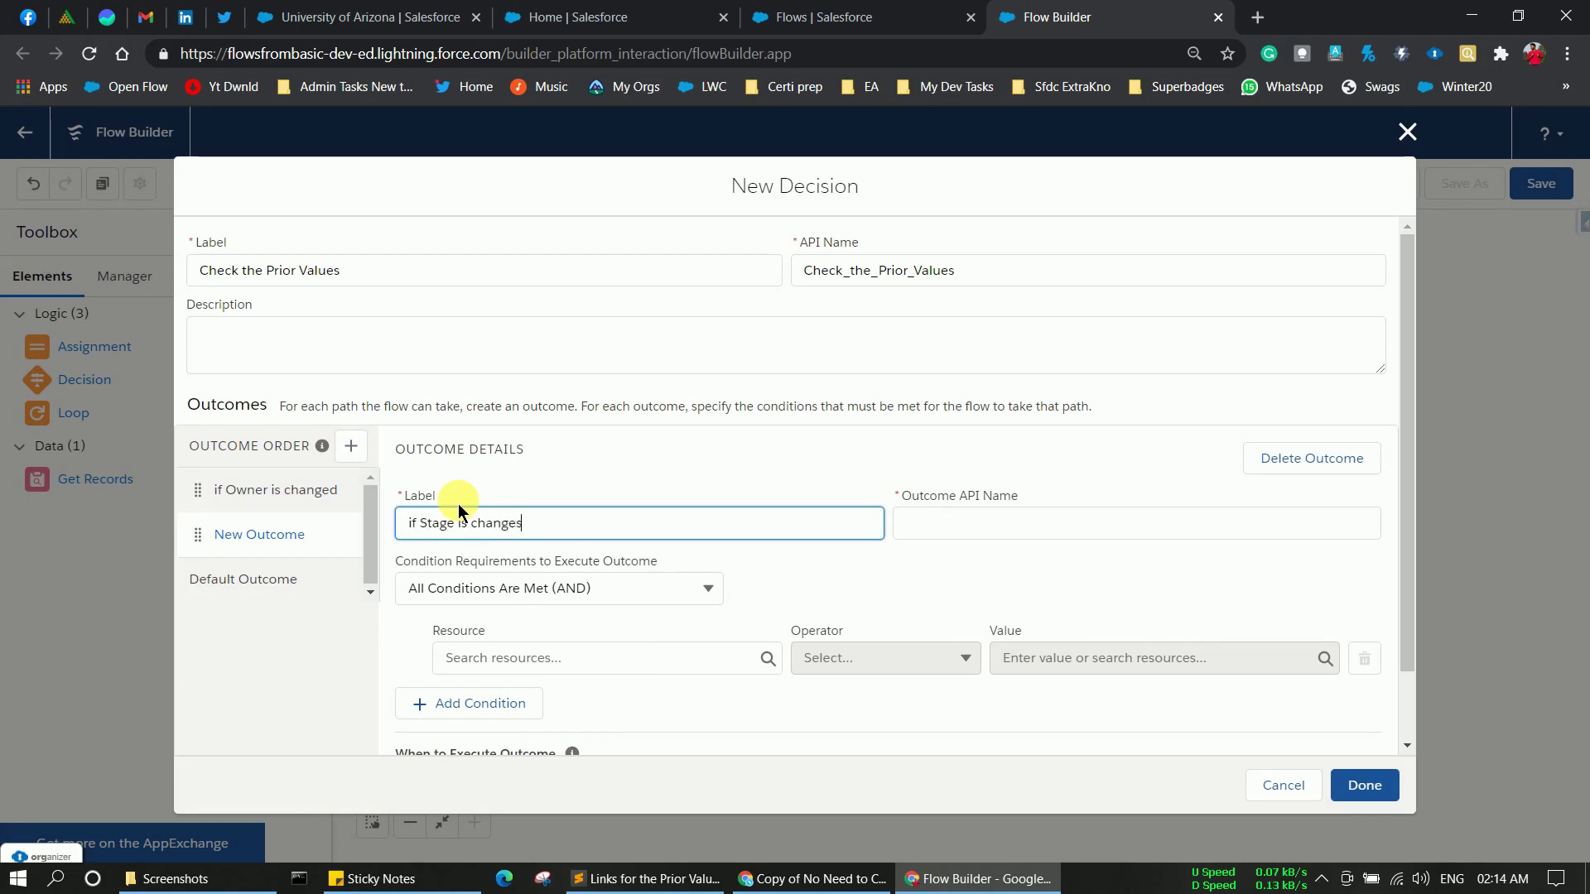
{"action": "key", "text": "BackSpace"}
{"action": "type", "text": "d"}
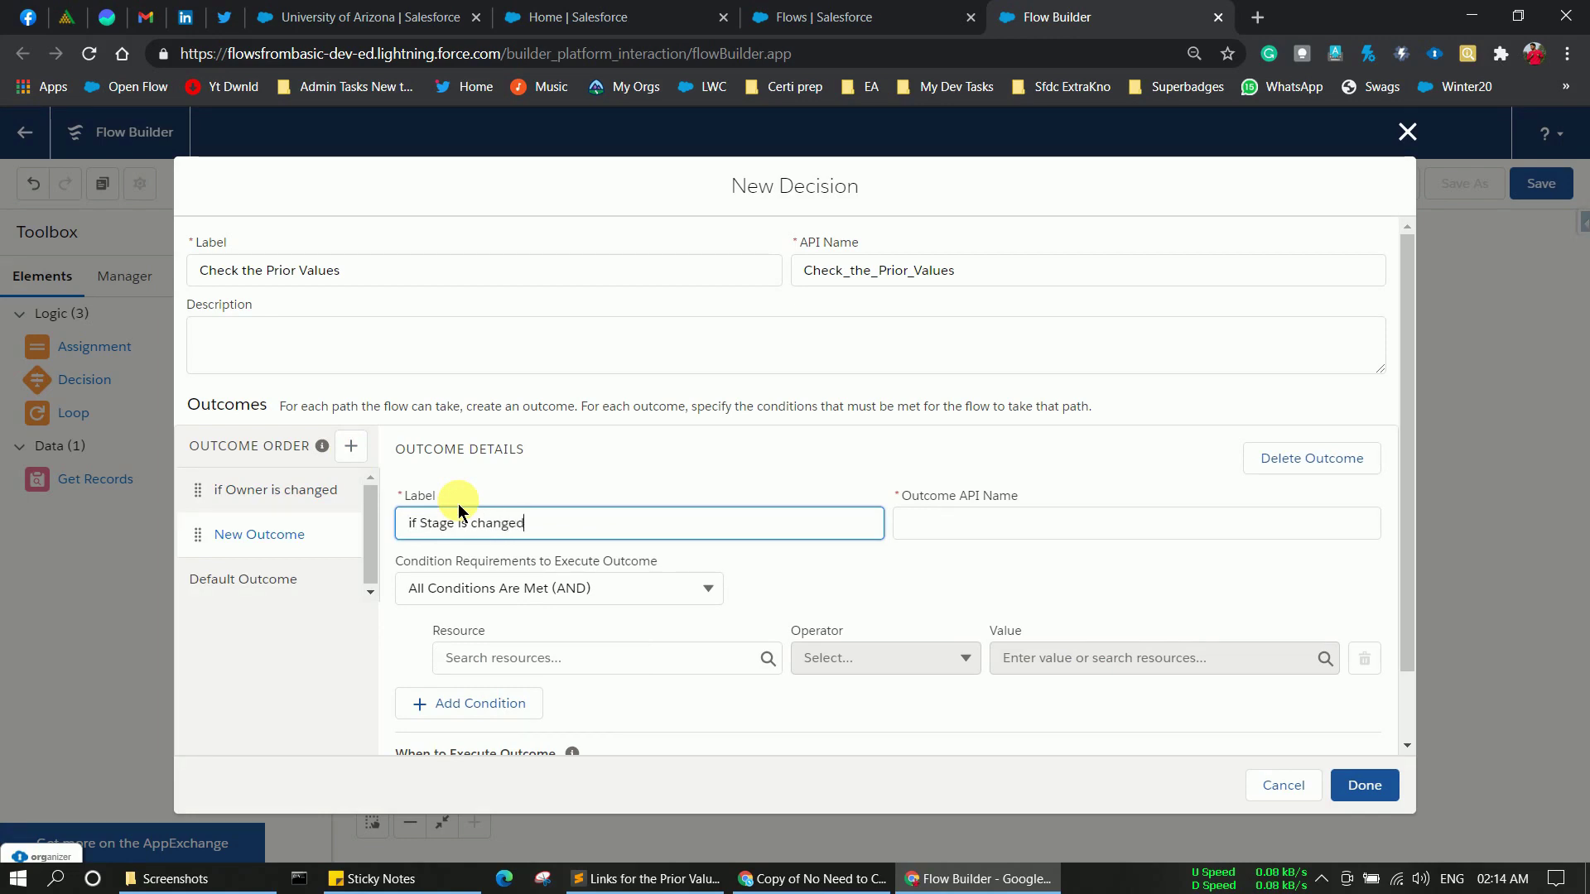
{"action": "left_click", "coordinate": [919, 522]}
Step: Set the stage outcome's condition resource to $Record__Prior > Stage with the operator Does Not Equal
{"action": "left_click", "coordinate": [674, 660]}
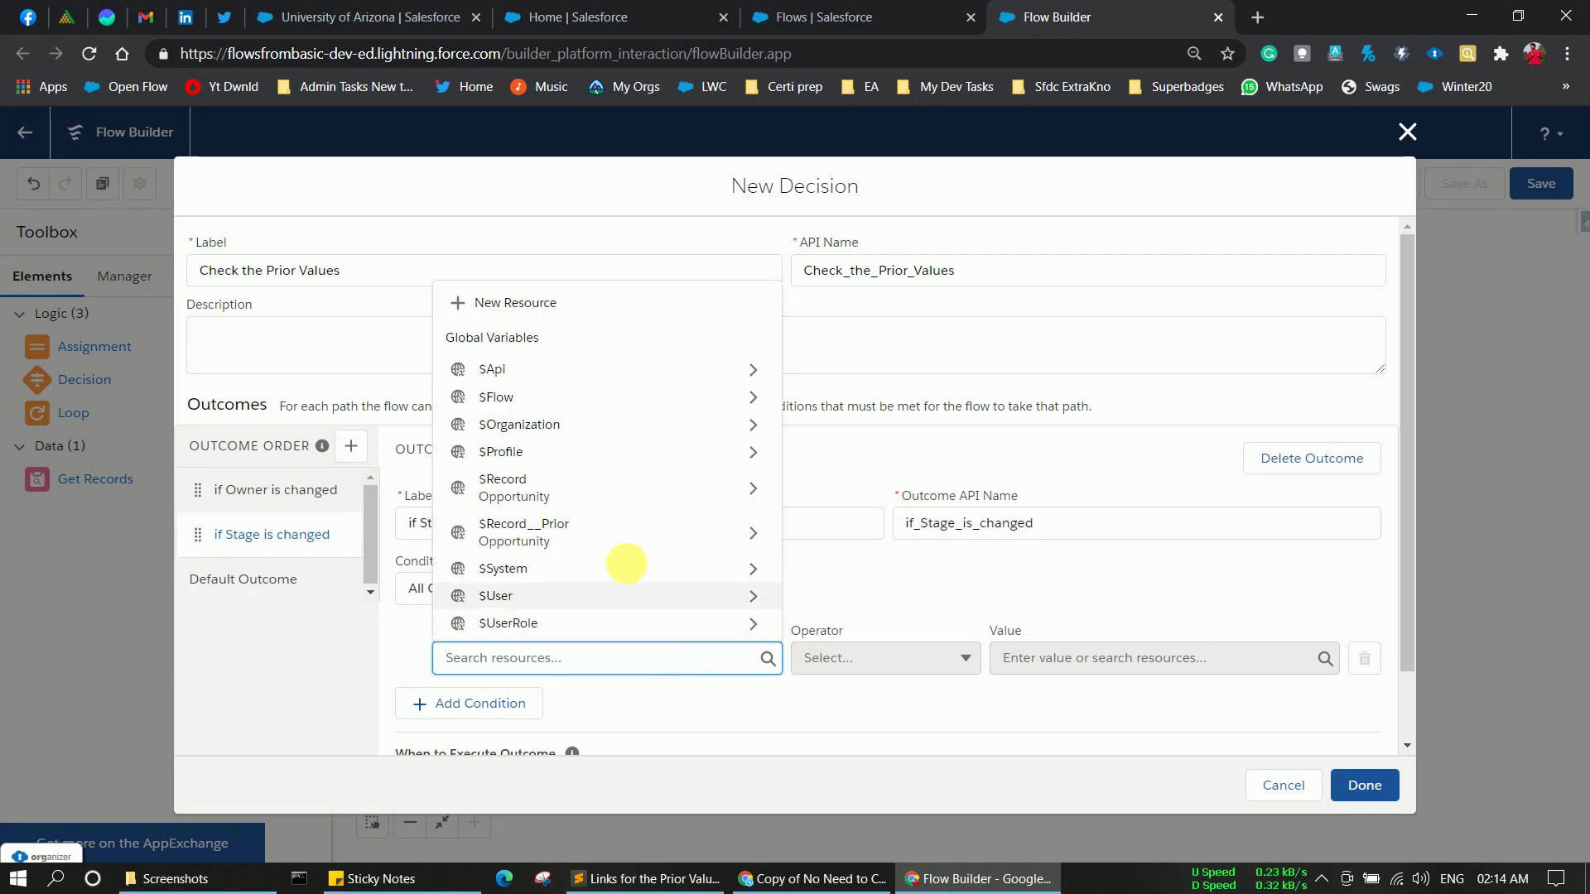
{"action": "left_click", "coordinate": [590, 537]}
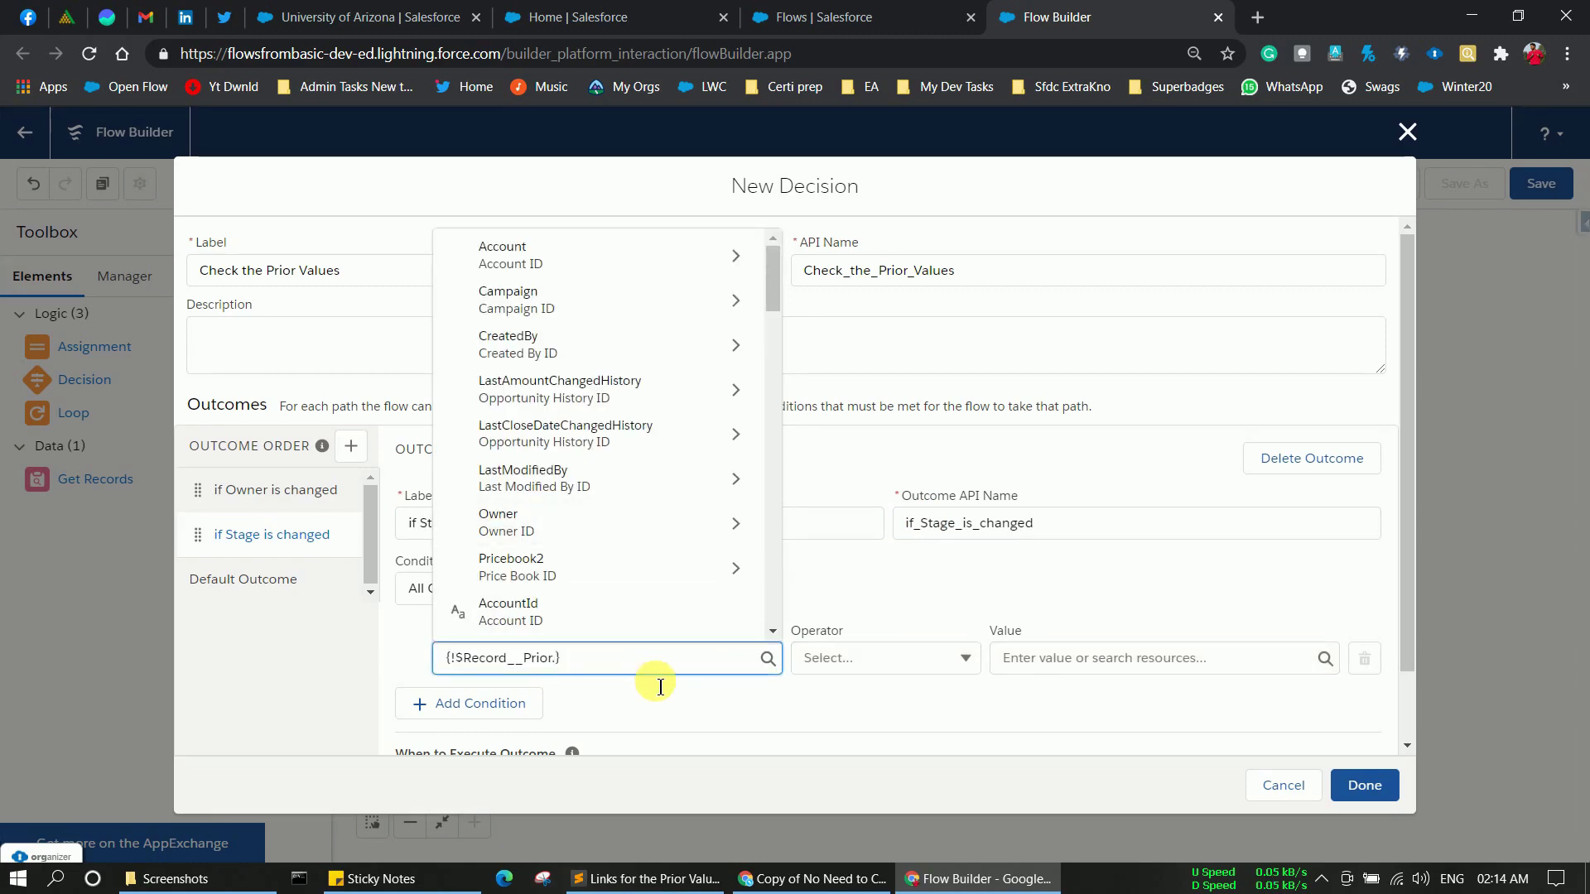
{"action": "type", "text": "stage"}
{"action": "left_click", "coordinate": [636, 615]}
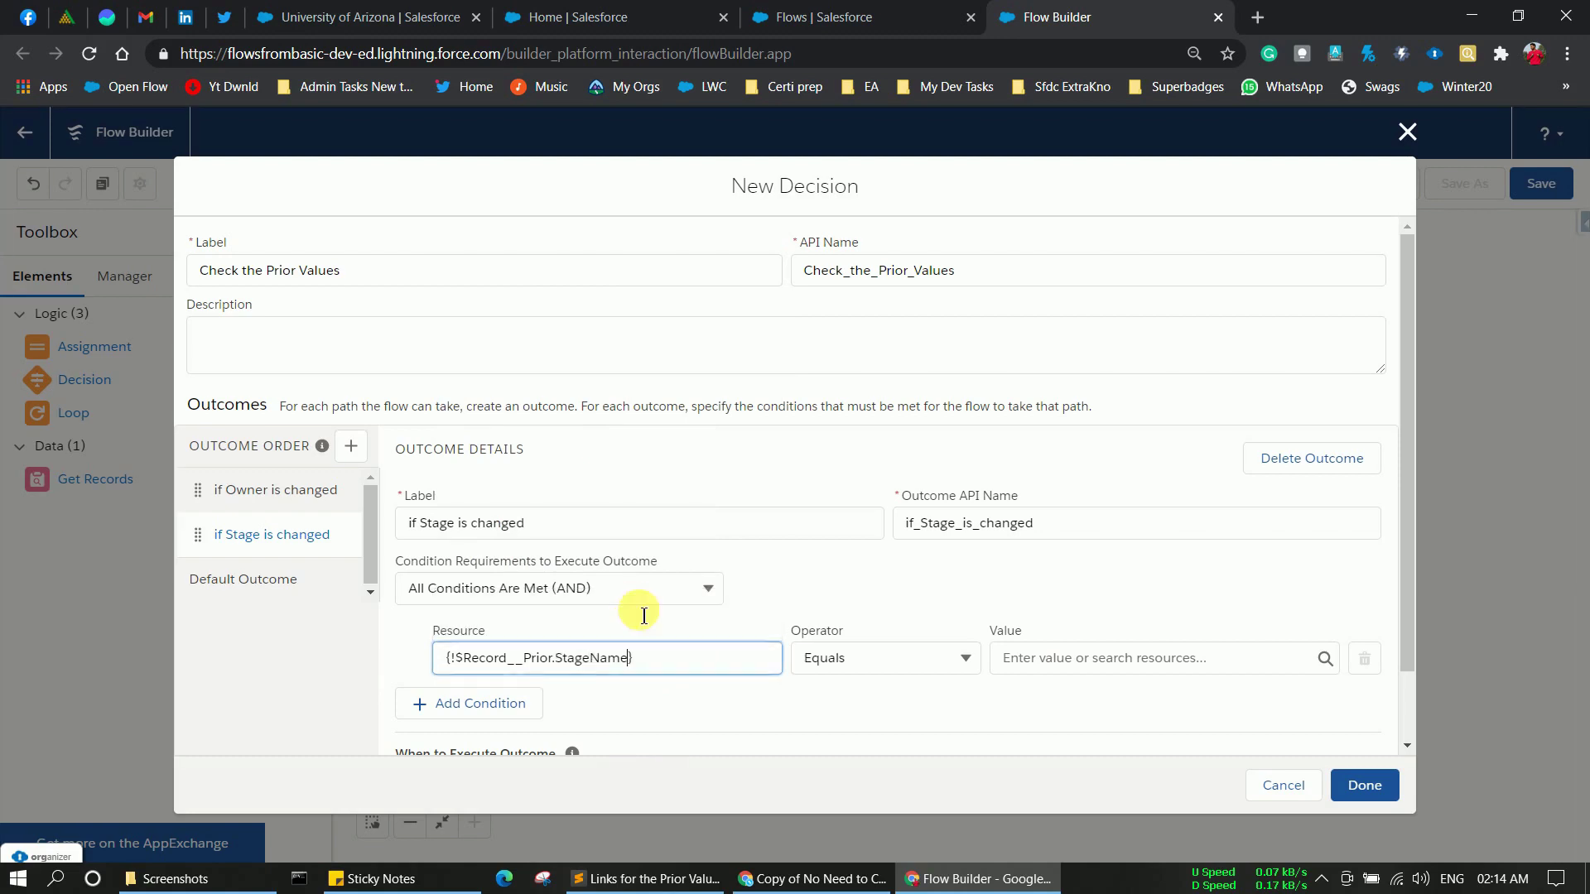
{"action": "left_click", "coordinate": [862, 667]}
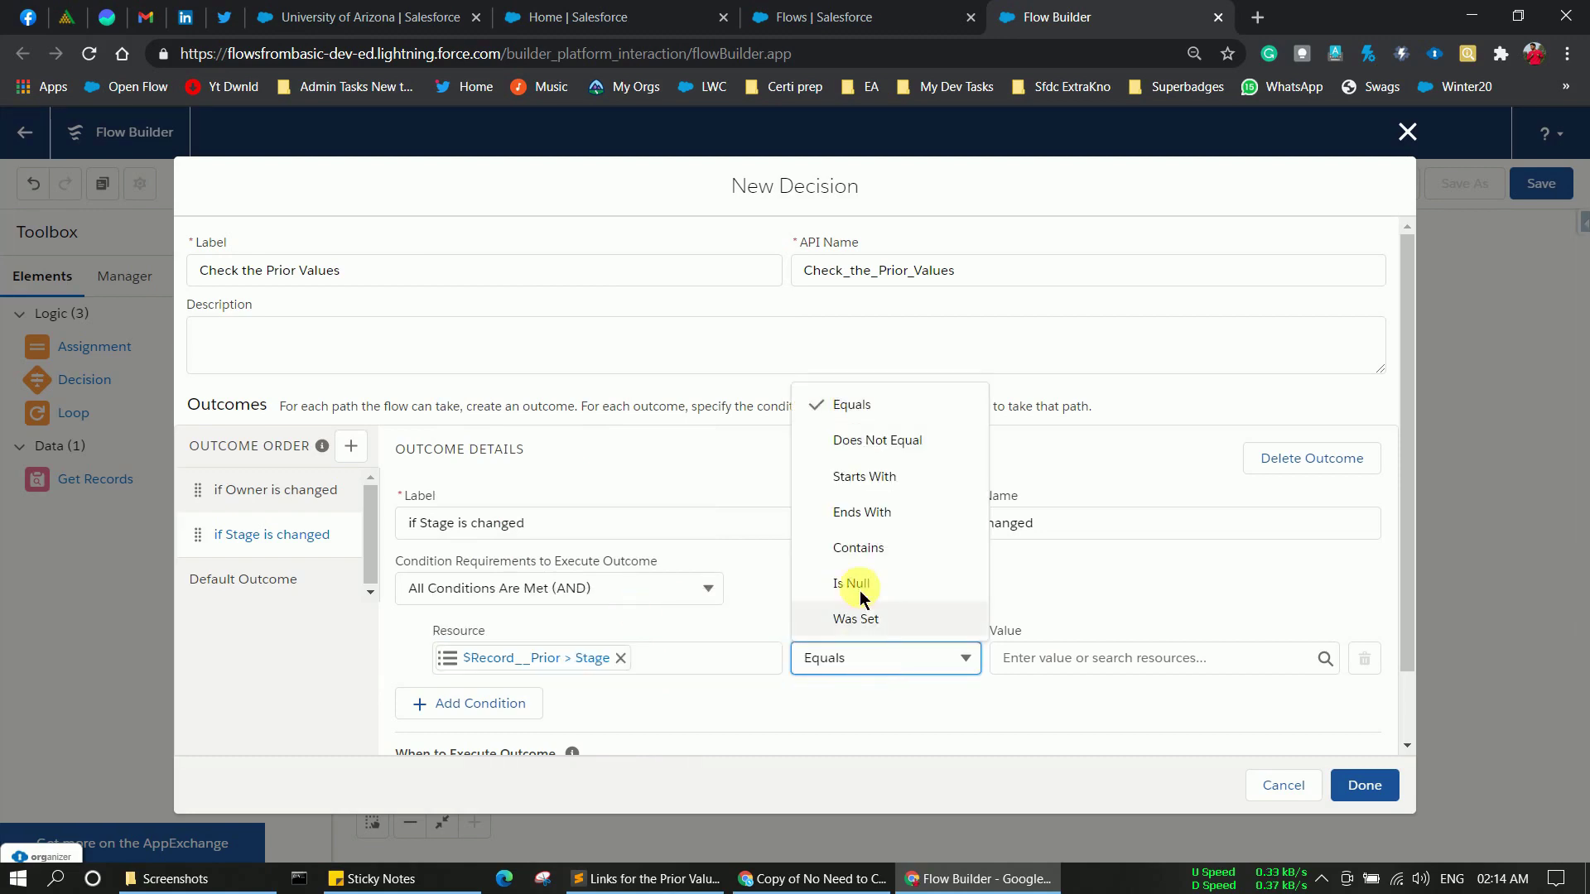
{"action": "left_click", "coordinate": [876, 440]}
Step: Set the stage condition's comparison value to $Record > Stage and confirm the new decision
{"action": "left_click", "coordinate": [1057, 660]}
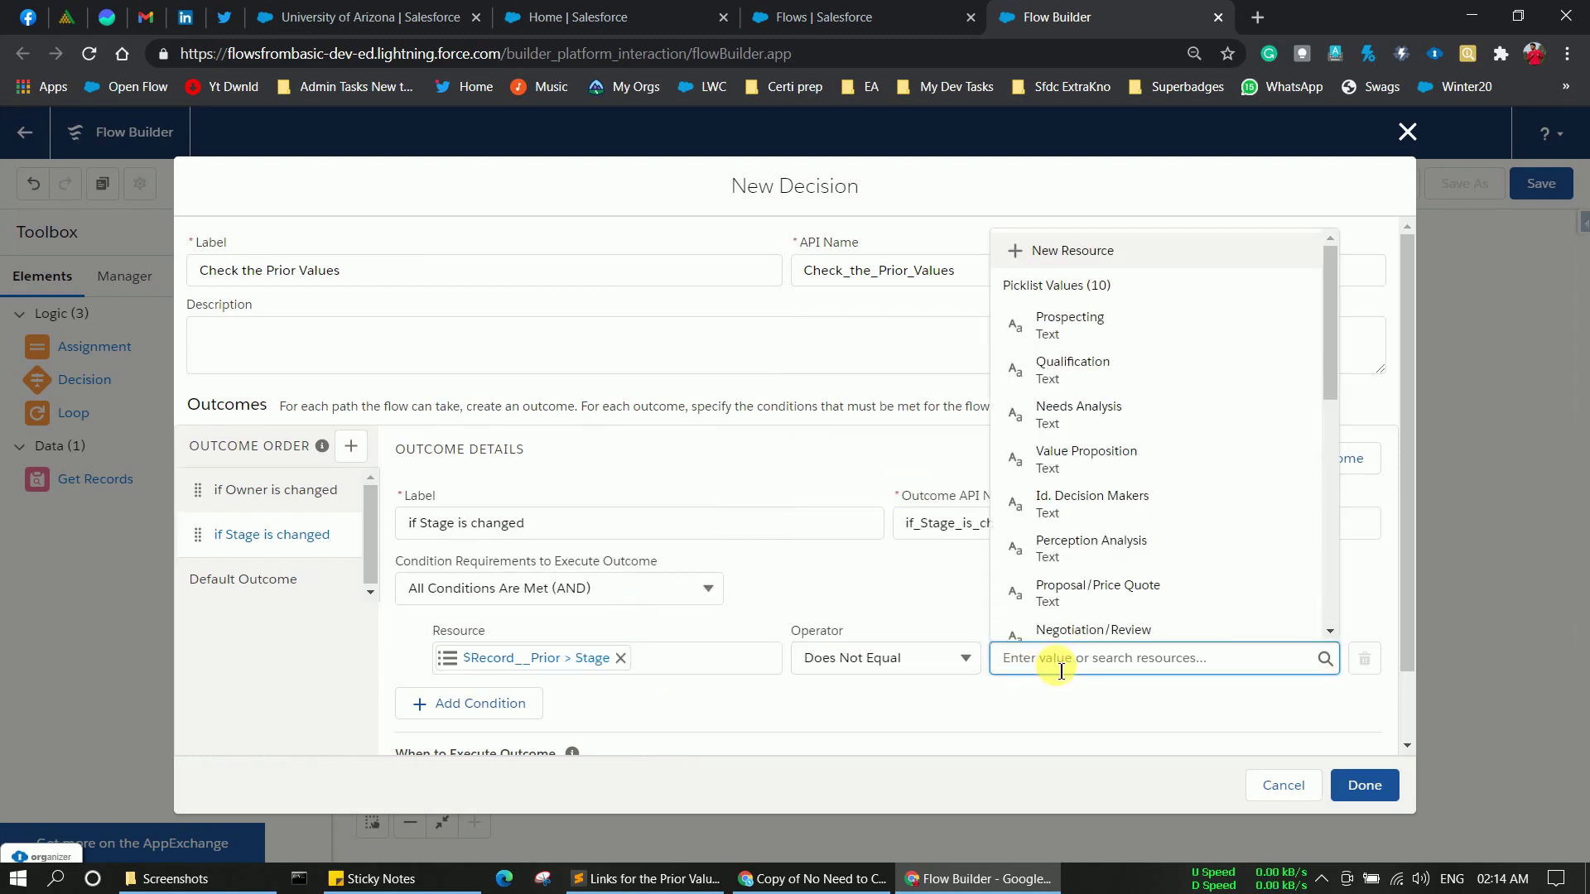
{"action": "type", "text": "record"}
{"action": "left_click", "coordinate": [1056, 579]}
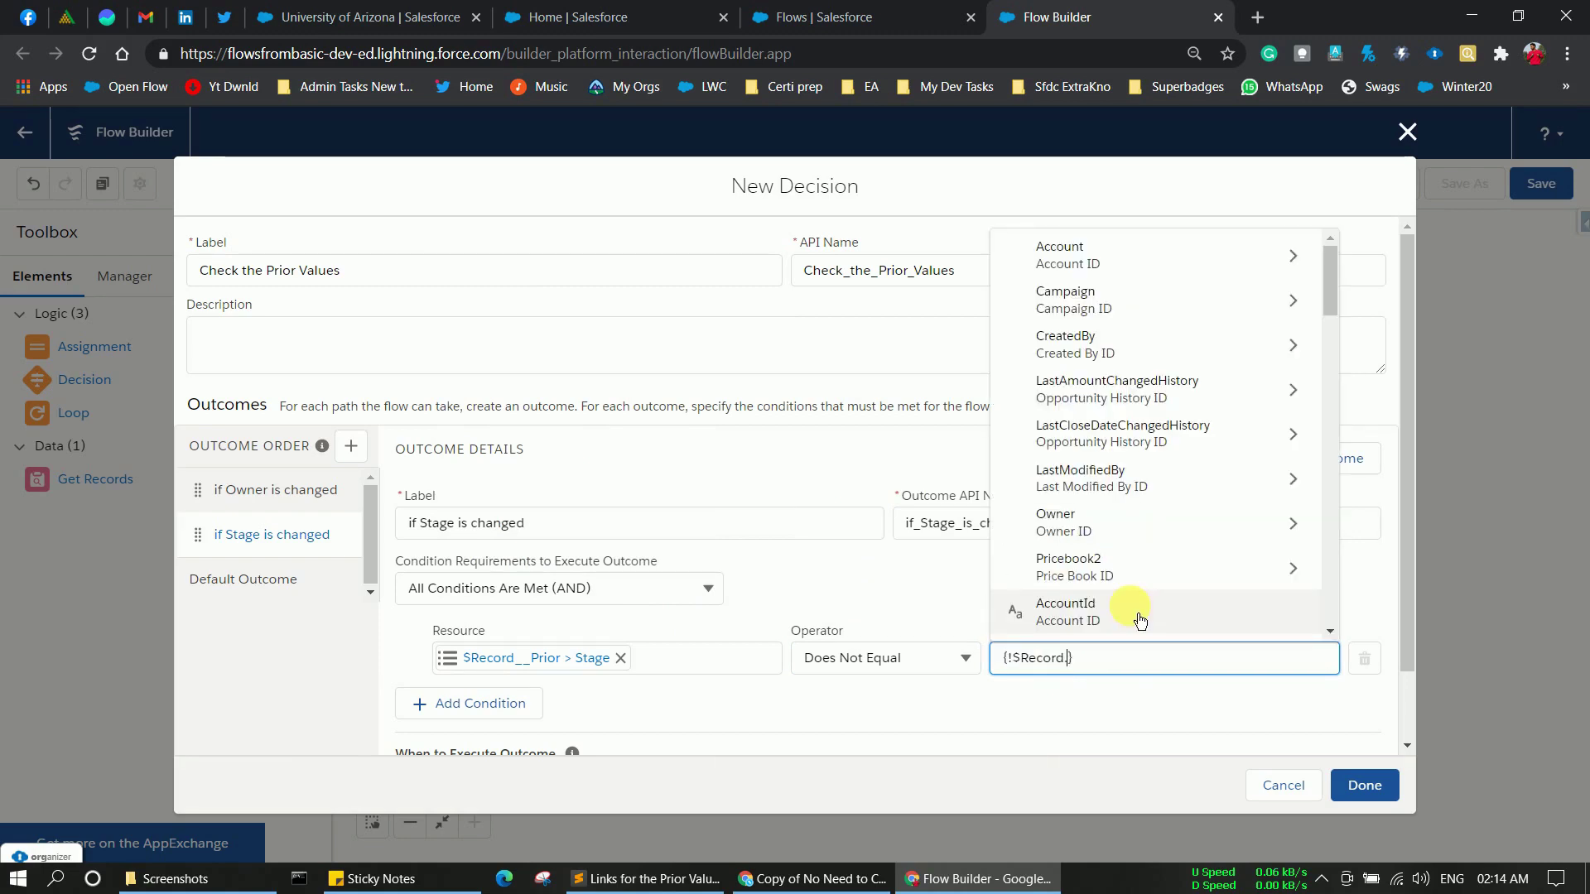
{"action": "key", "text": "BackSpace"}
{"action": "type", "text": ".own"}
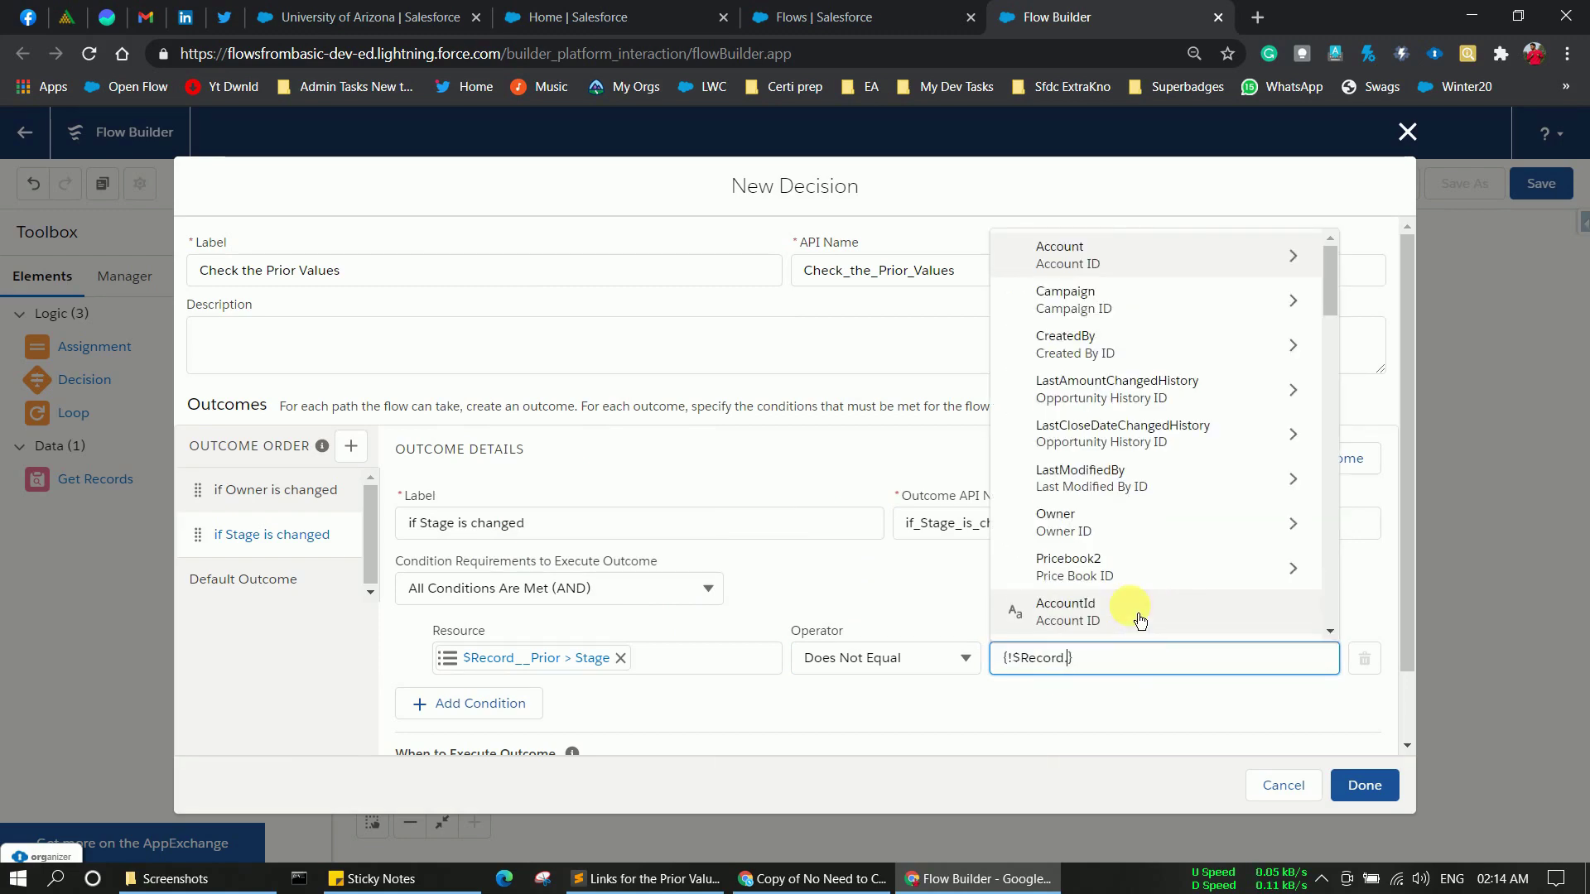
{"action": "key", "text": "BackSpace"}
{"action": "key", "text": "BackSpace"}
{"action": "key", "text": "BackSpace"}
{"action": "key", "text": "BackSpace"}
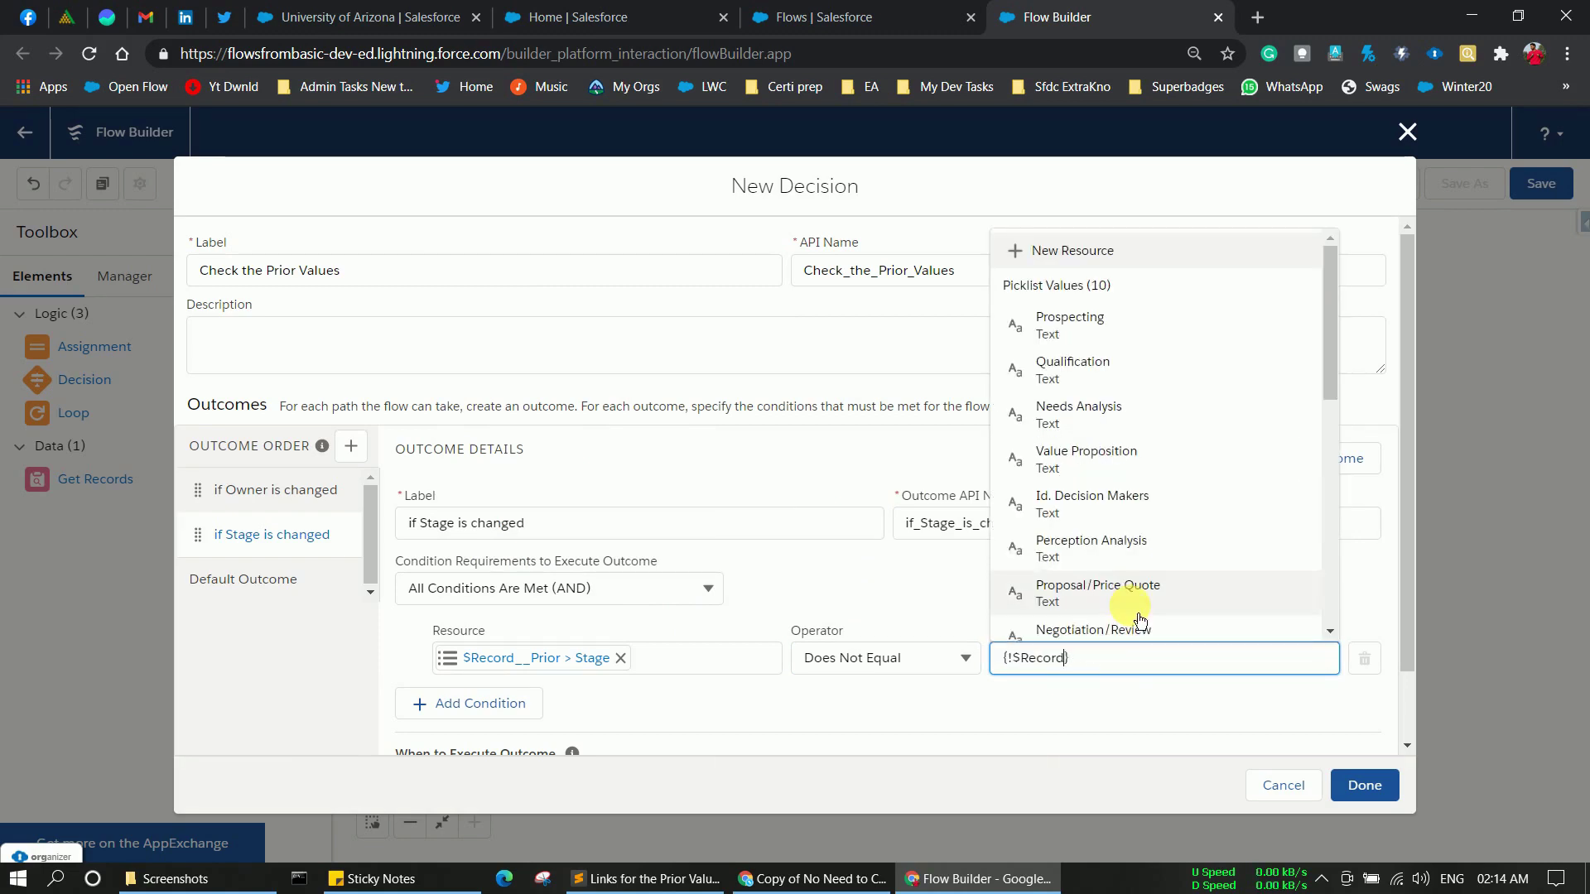
{"action": "type", "text": "stage"}
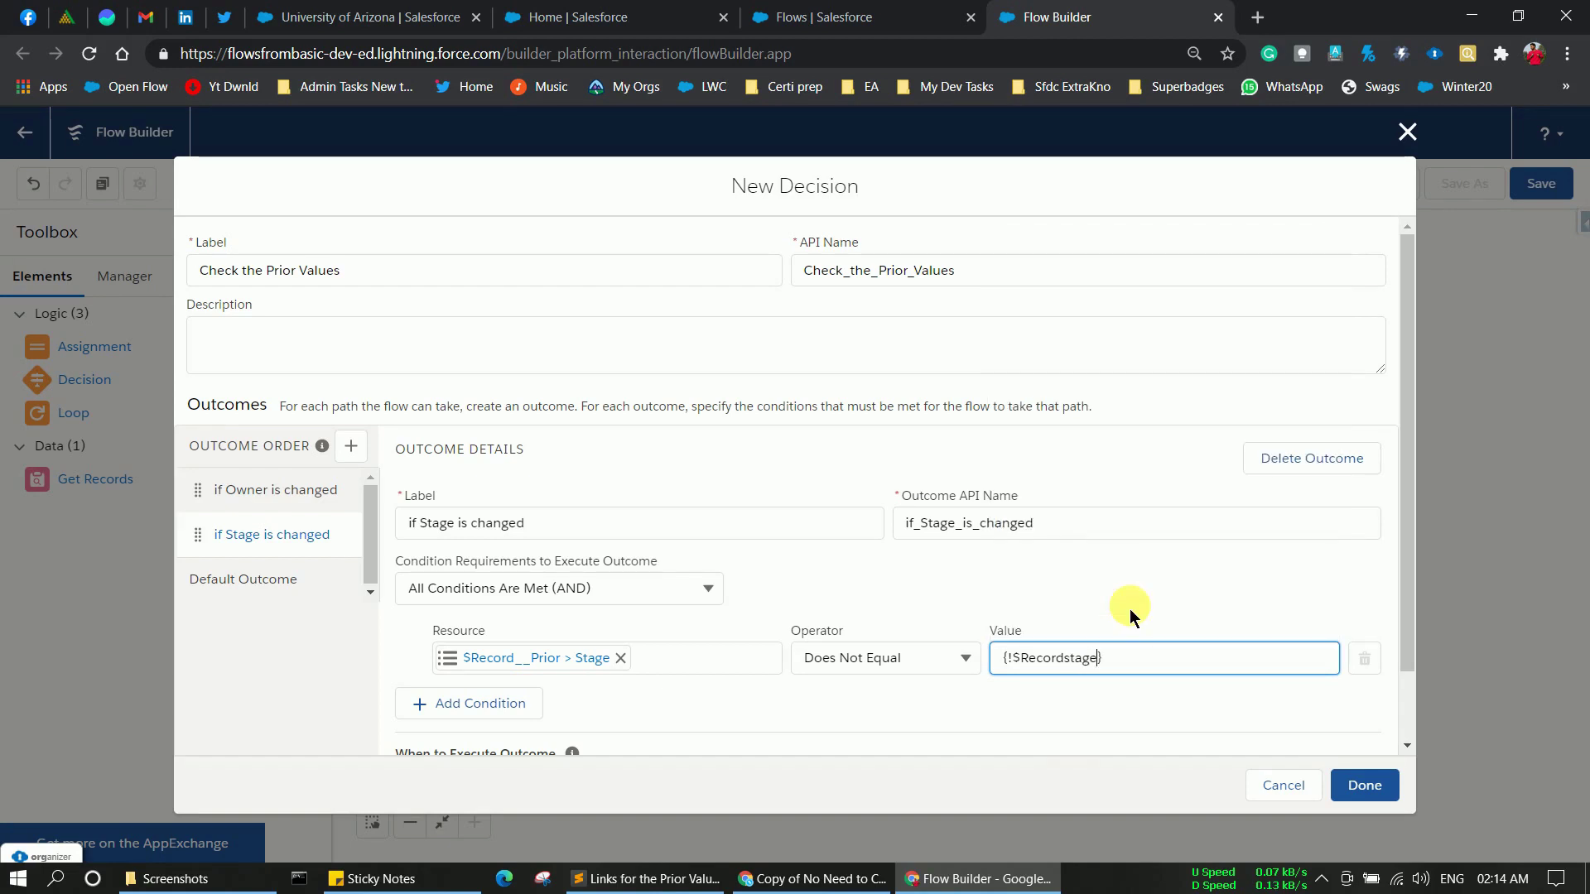
{"action": "key", "text": "BackSpace"}
{"action": "key", "text": "BackSpace"}
{"action": "key", "text": "BackSpace"}
{"action": "key", "text": "BackSpace"}
{"action": "key", "text": "BackSpace"}
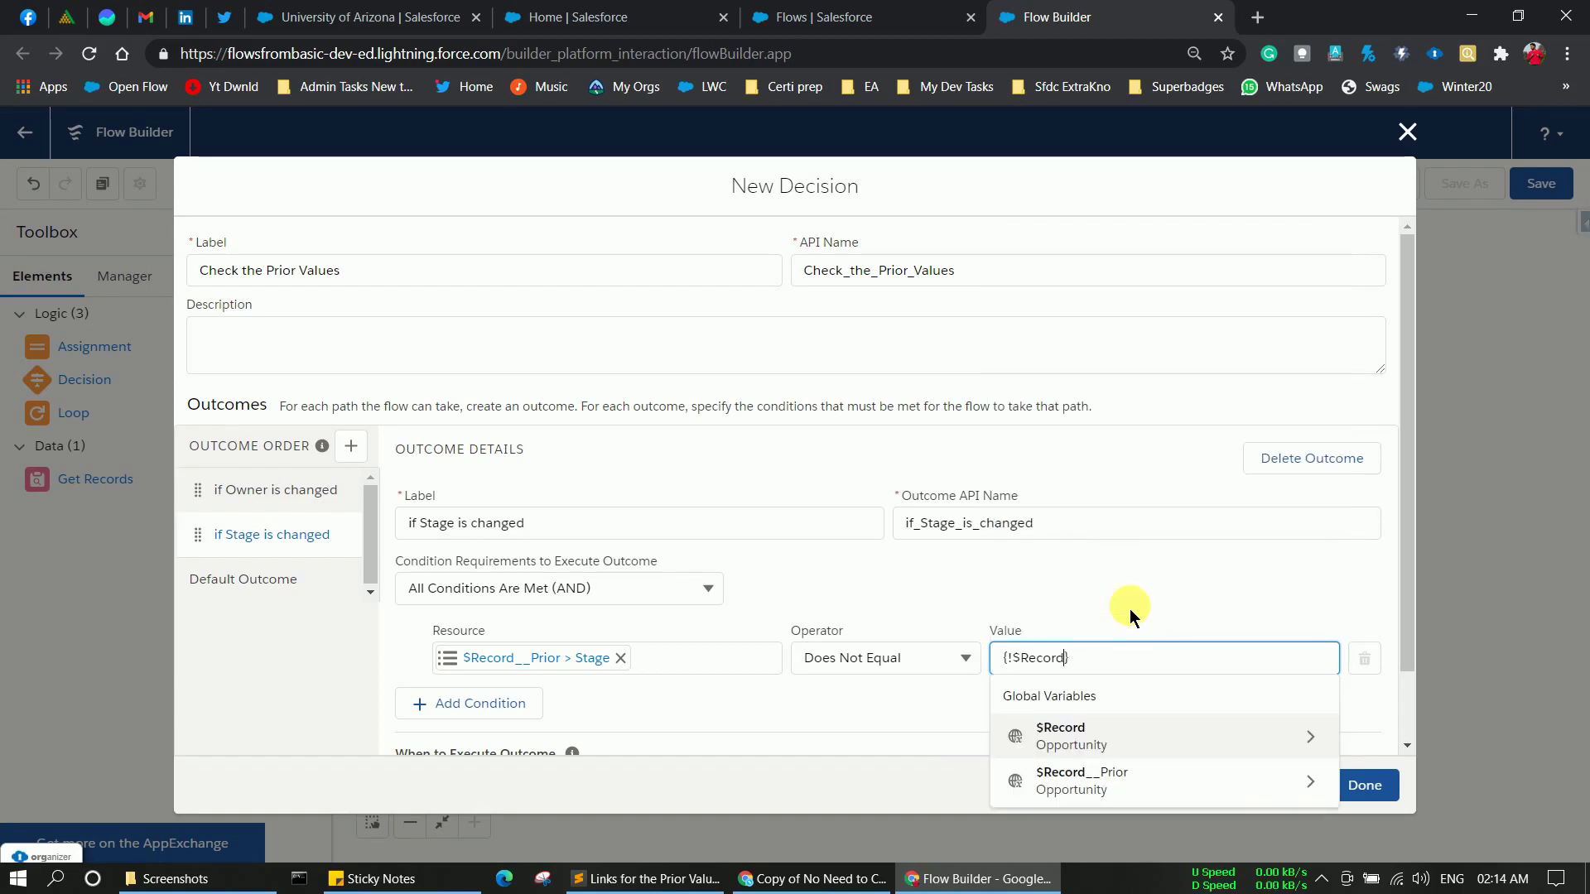
{"action": "type", "text": "."}
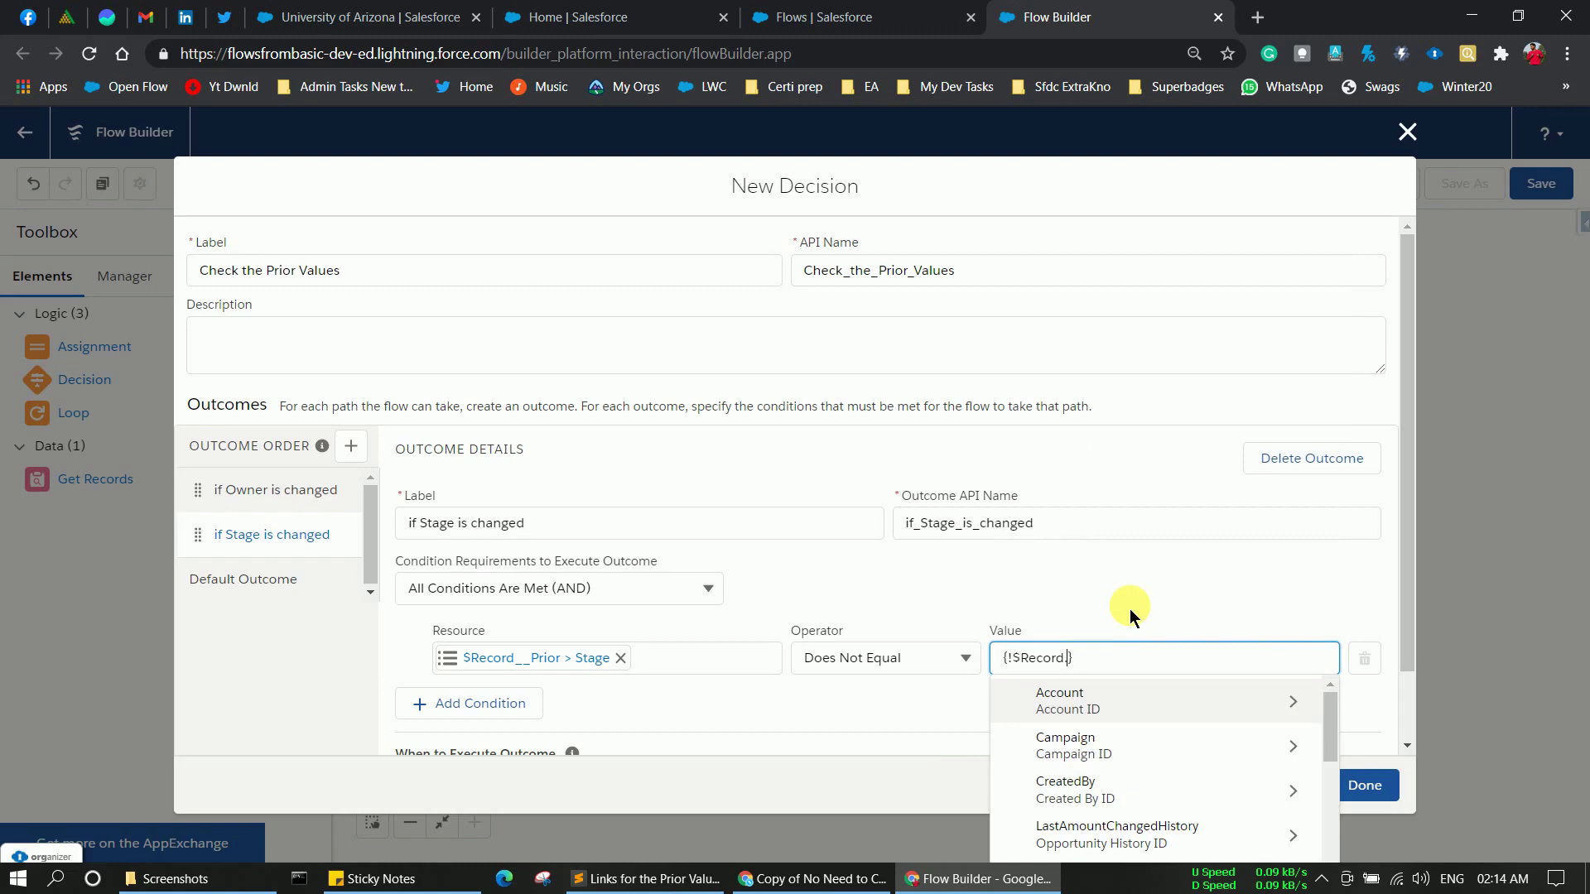
{"action": "type", "text": "sta"}
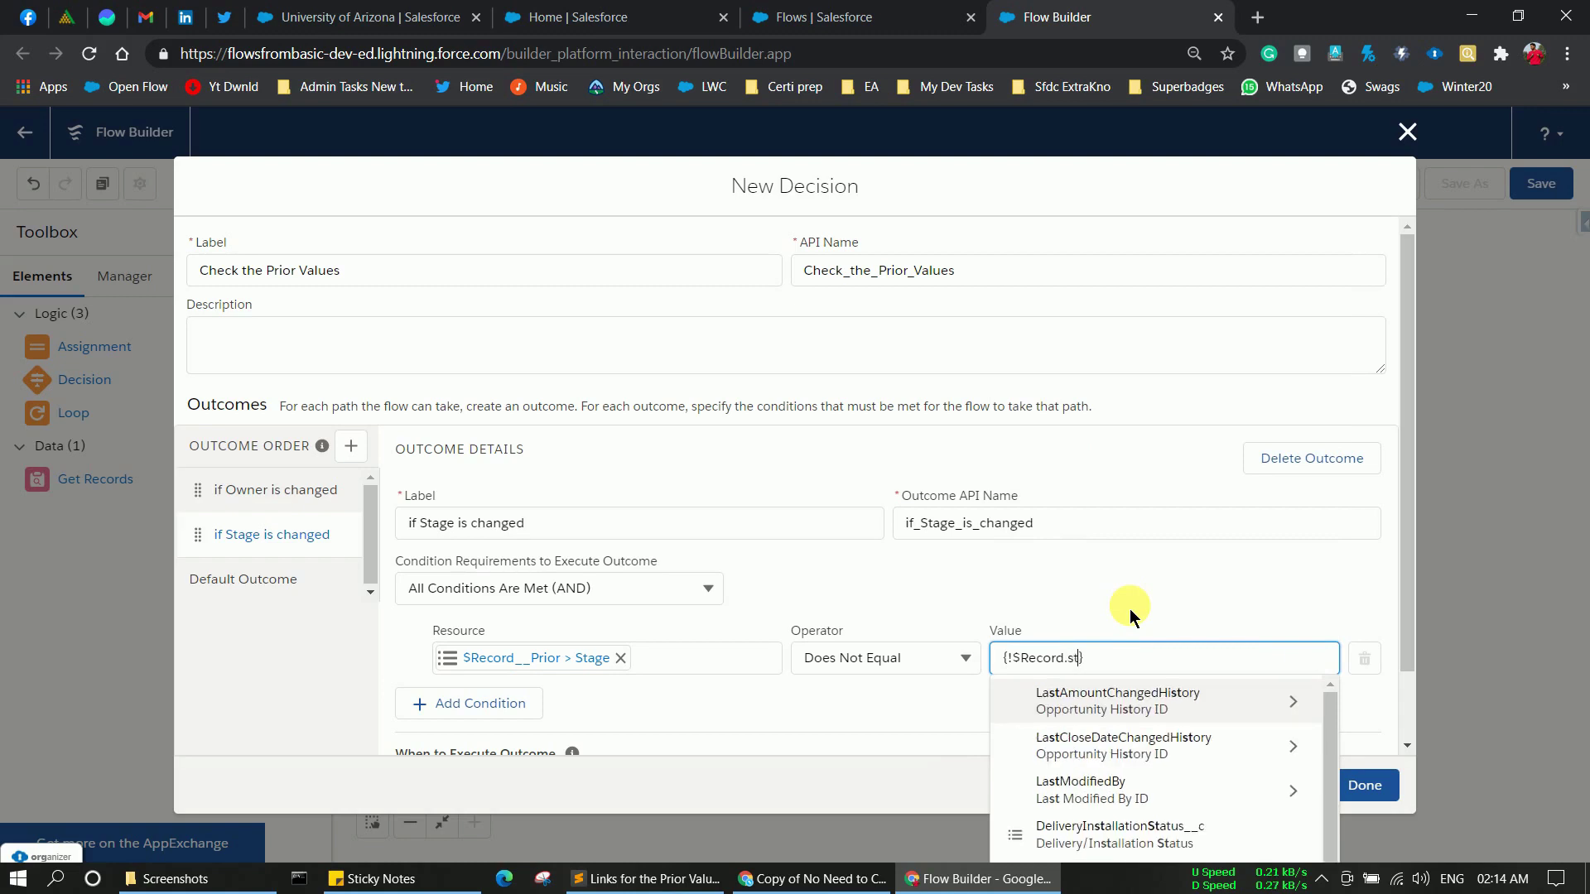
{"action": "type", "text": "ge"}
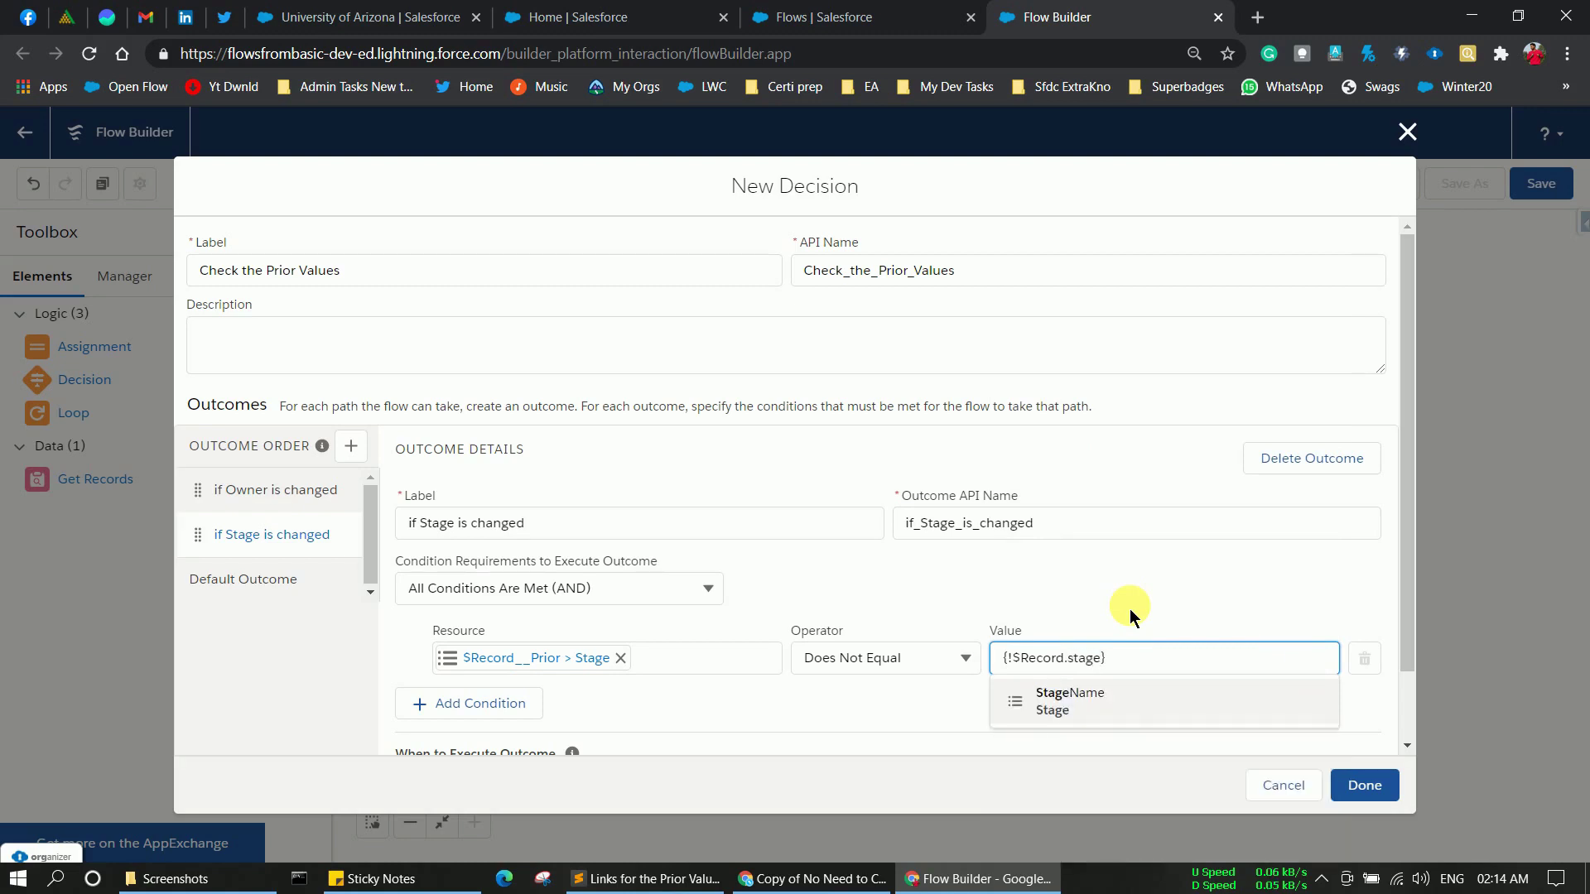
{"action": "left_click", "coordinate": [1076, 697]}
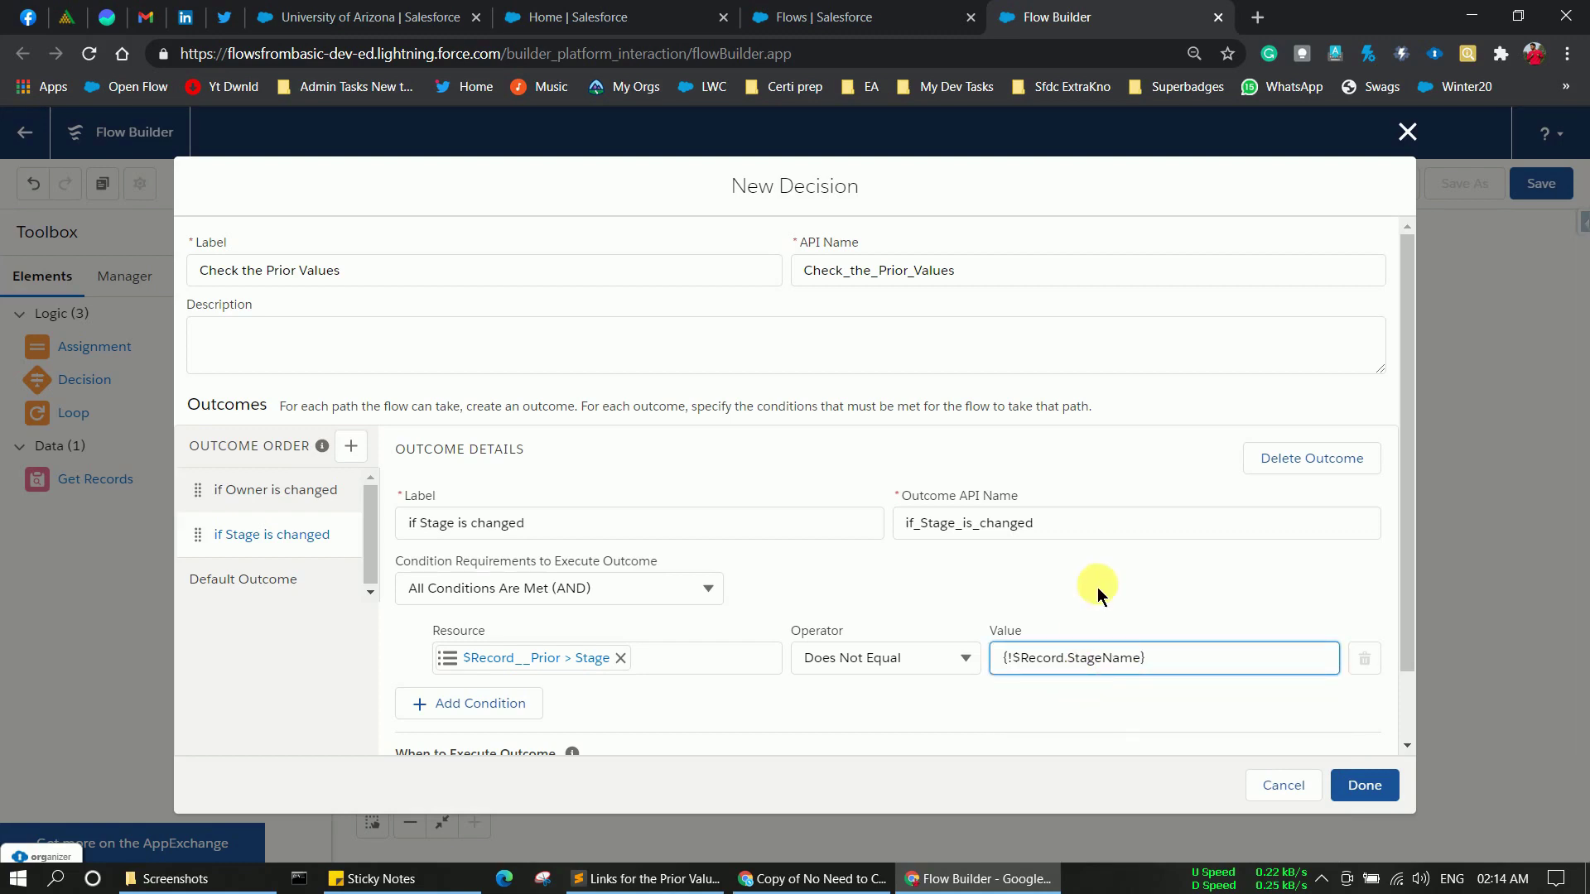
{"action": "scroll", "coordinate": [1097, 588], "scroll_direction": "down", "scroll_amount": 1}
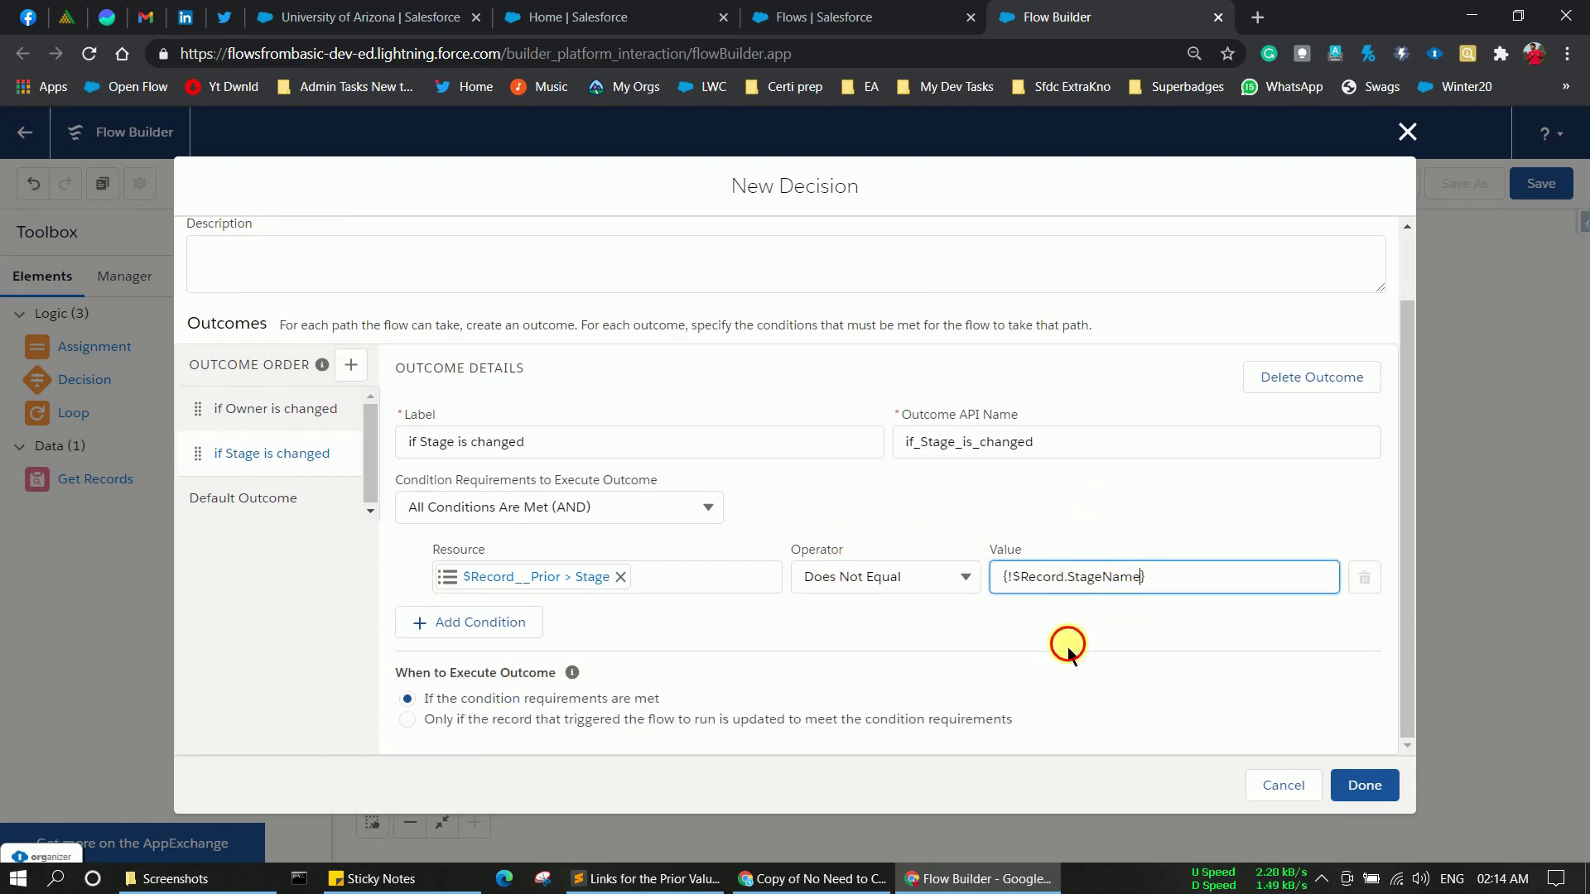
{"action": "left_click", "coordinate": [1067, 647]}
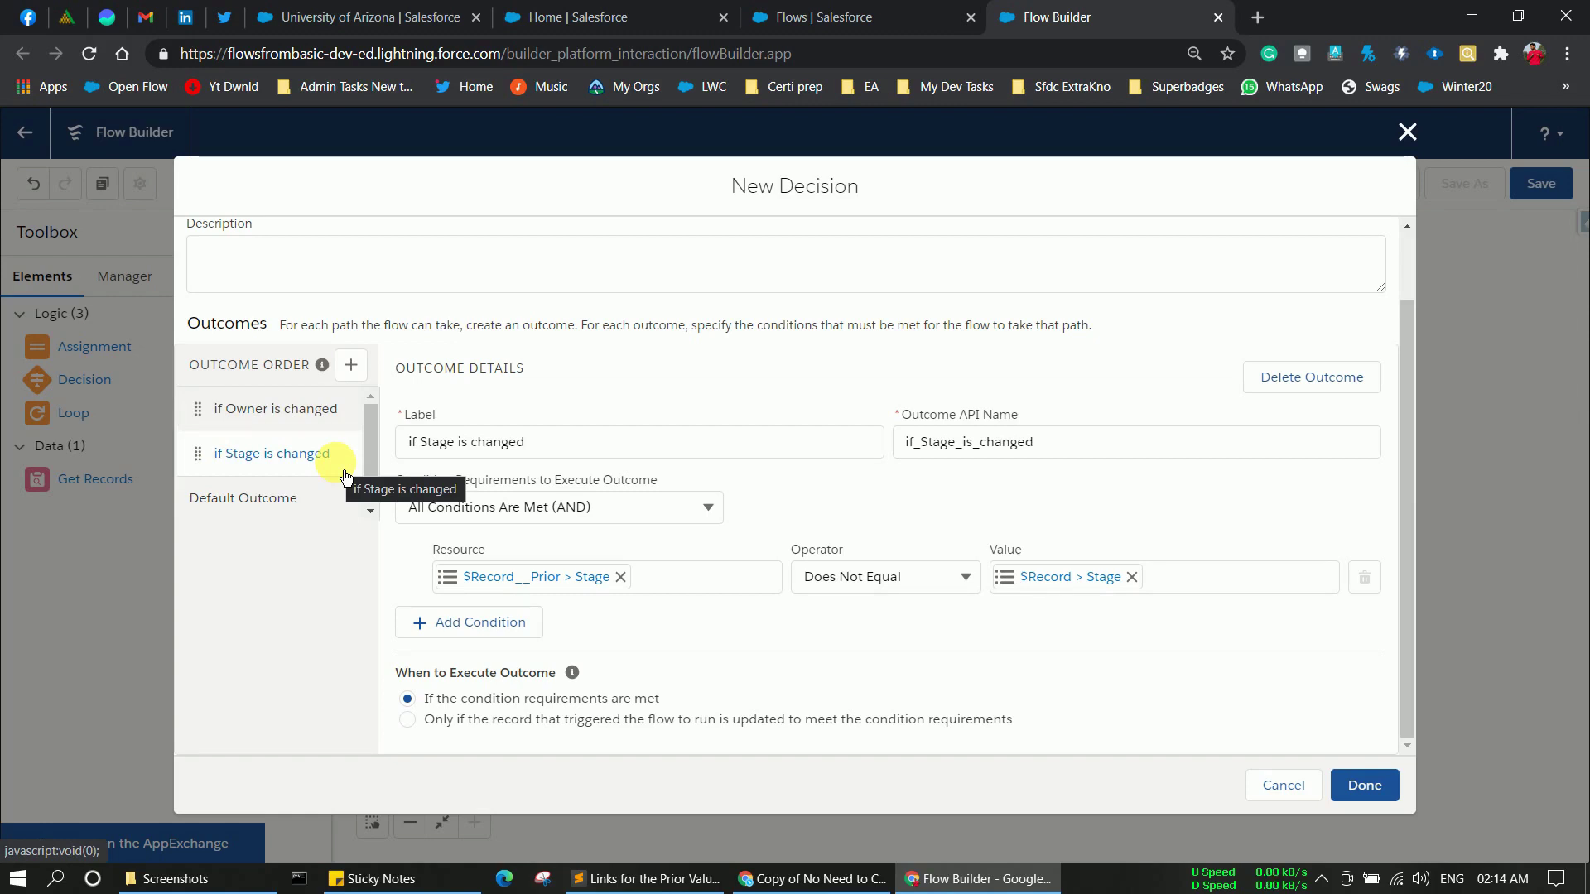
{"action": "left_click", "coordinate": [1366, 785]}
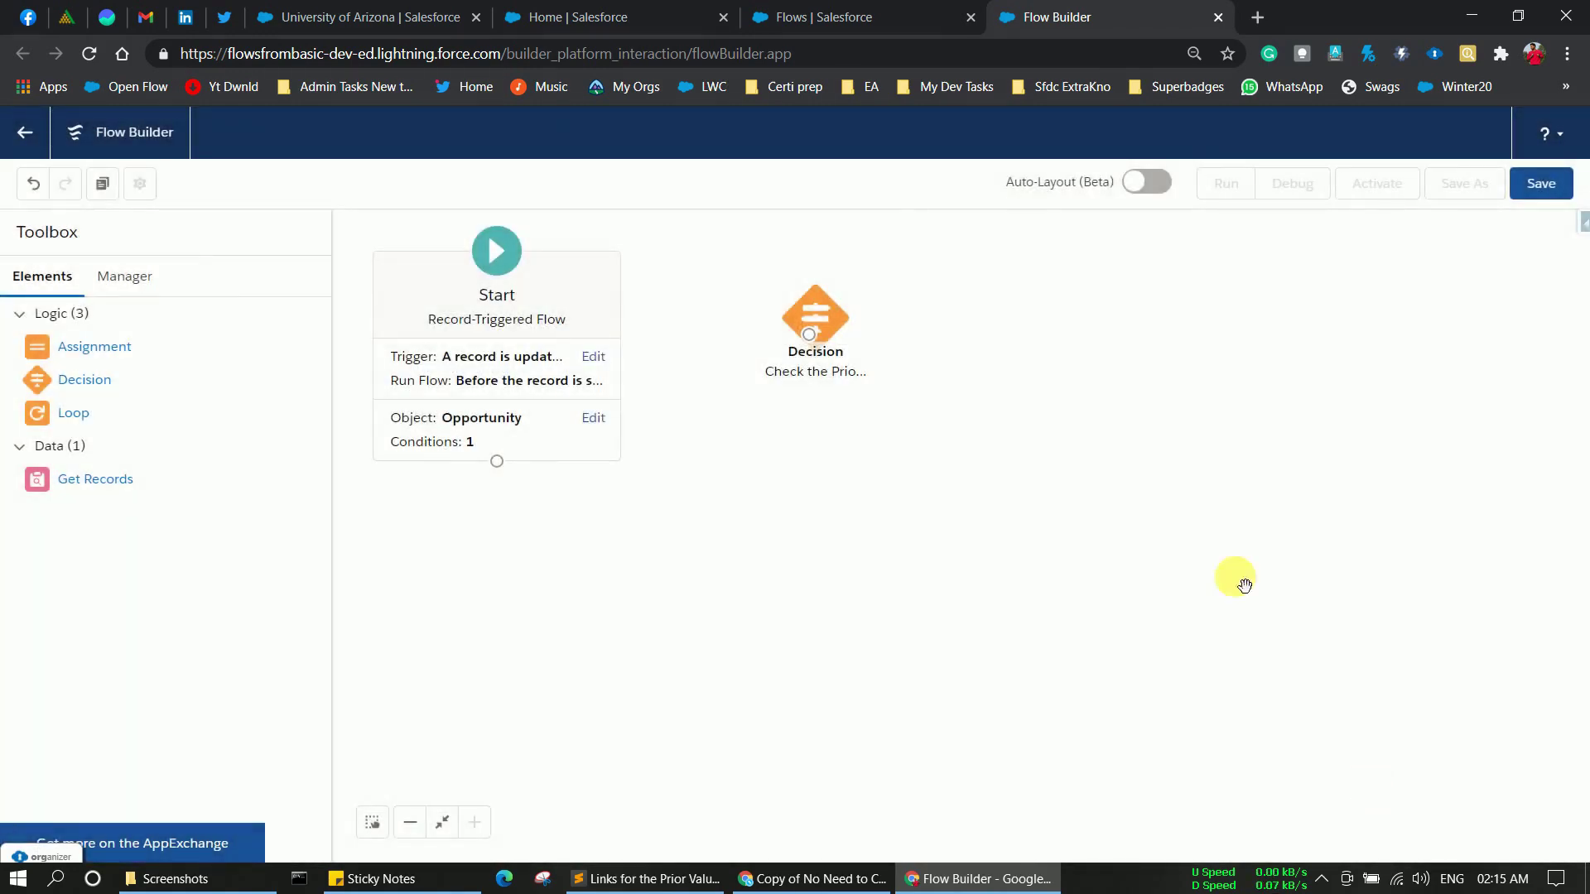
Step: Connect Start to the Decision and add an Assignment element beside it labeled "owner changed", with API name owner_changed
{"action": "left_click_drag", "start_coordinate": [496, 461], "coordinate": [837, 370]}
{"action": "left_click_drag", "start_coordinate": [78, 344], "coordinate": [1014, 335]}
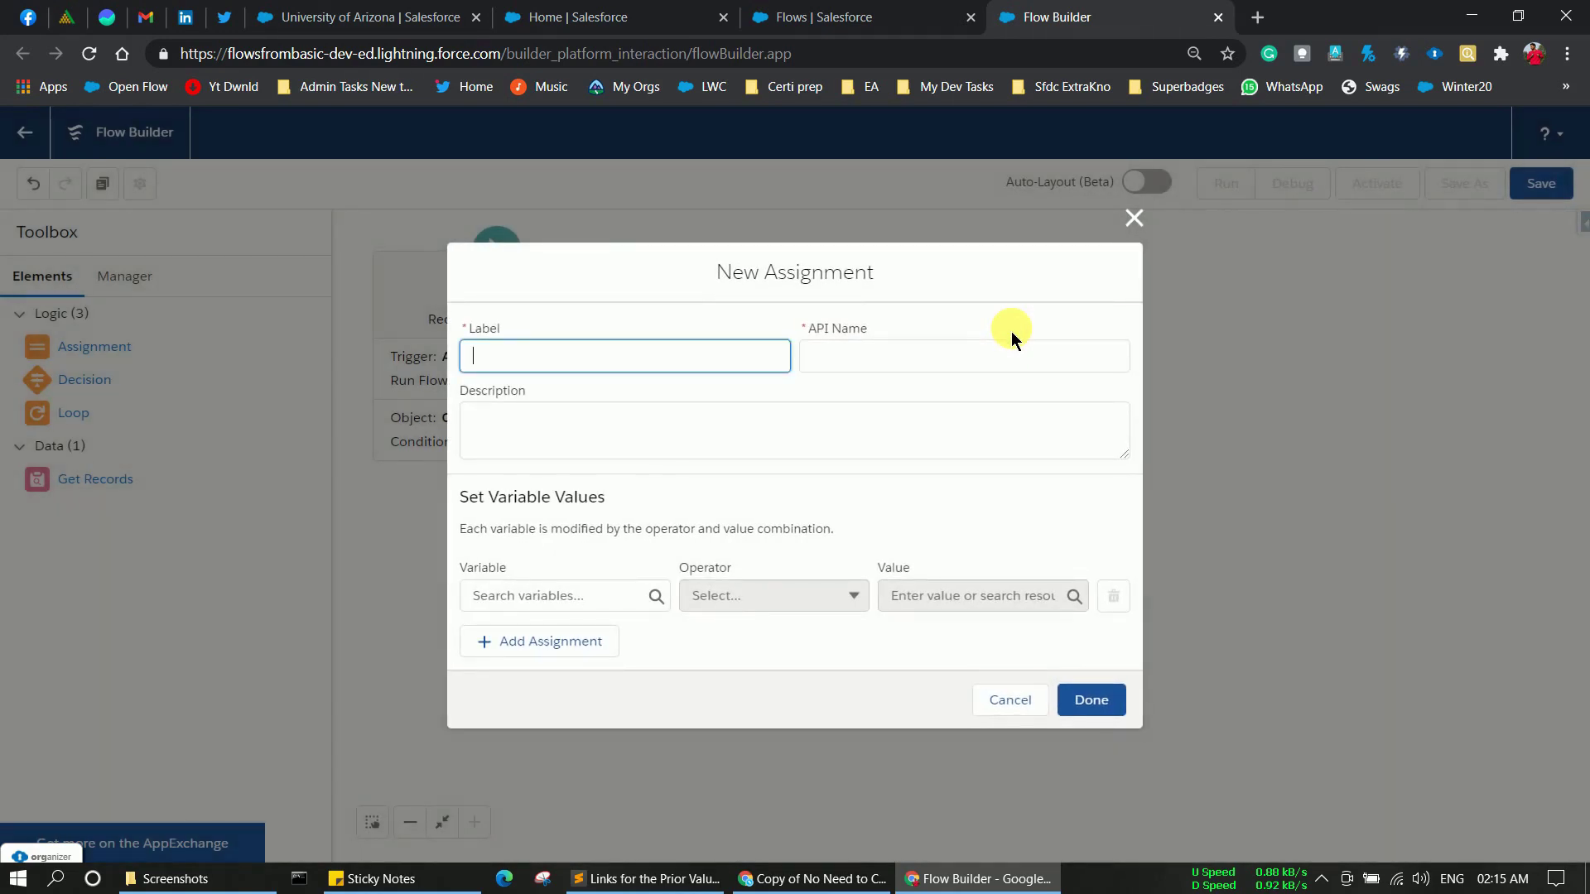
{"action": "type", "text": "owner changed"}
{"action": "left_click", "coordinate": [926, 359]}
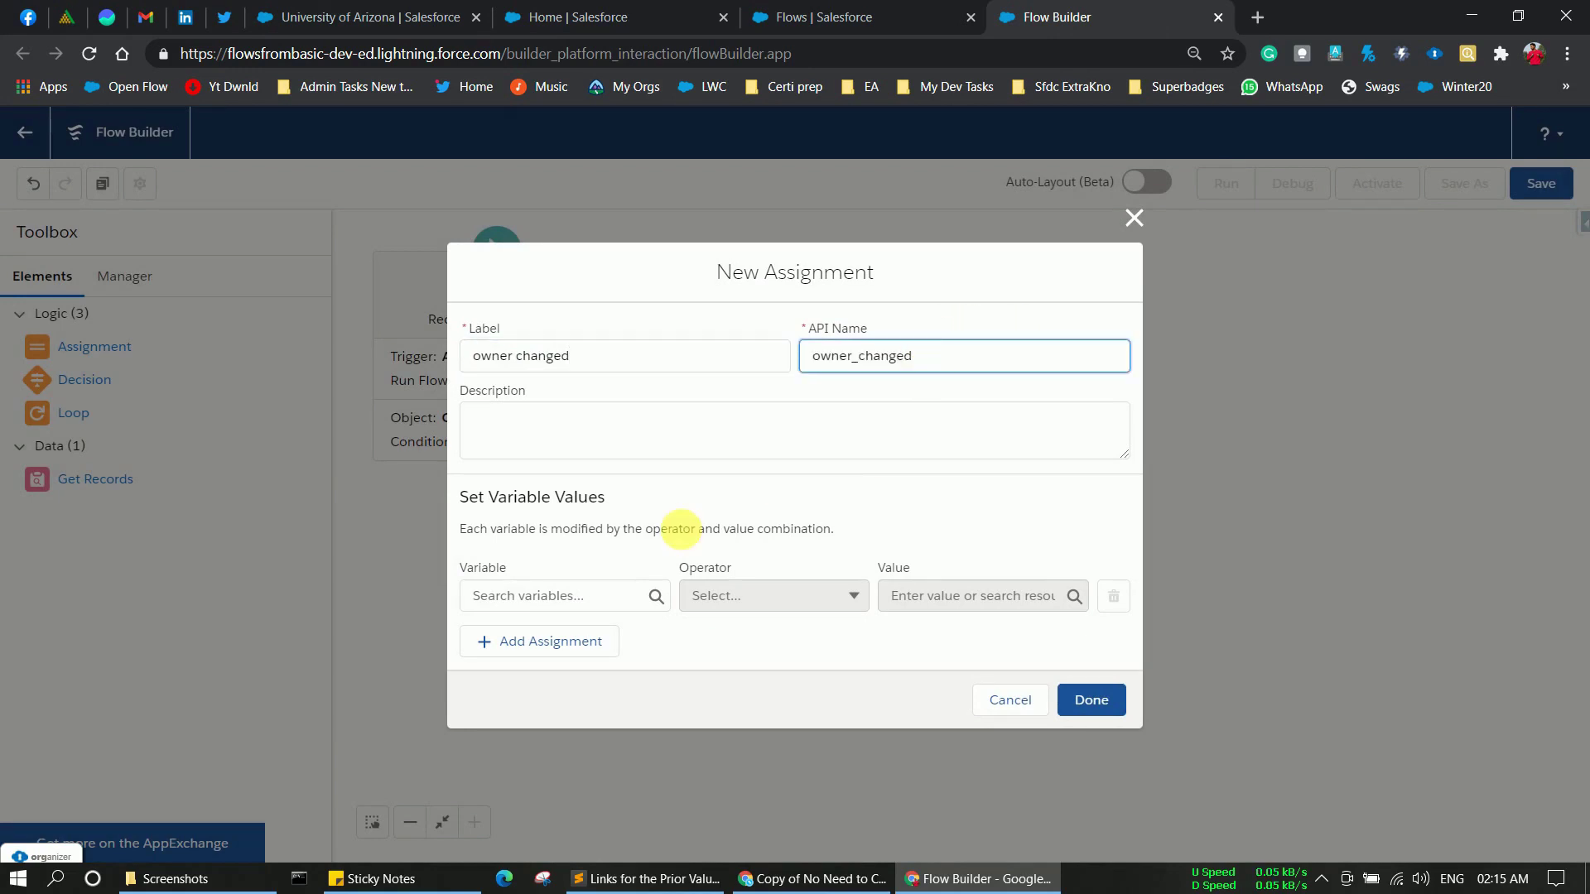
Step: Assign $Record > Description Equals "Owner is Changed" in the new assignment and confirm it
{"action": "left_click", "coordinate": [602, 596]}
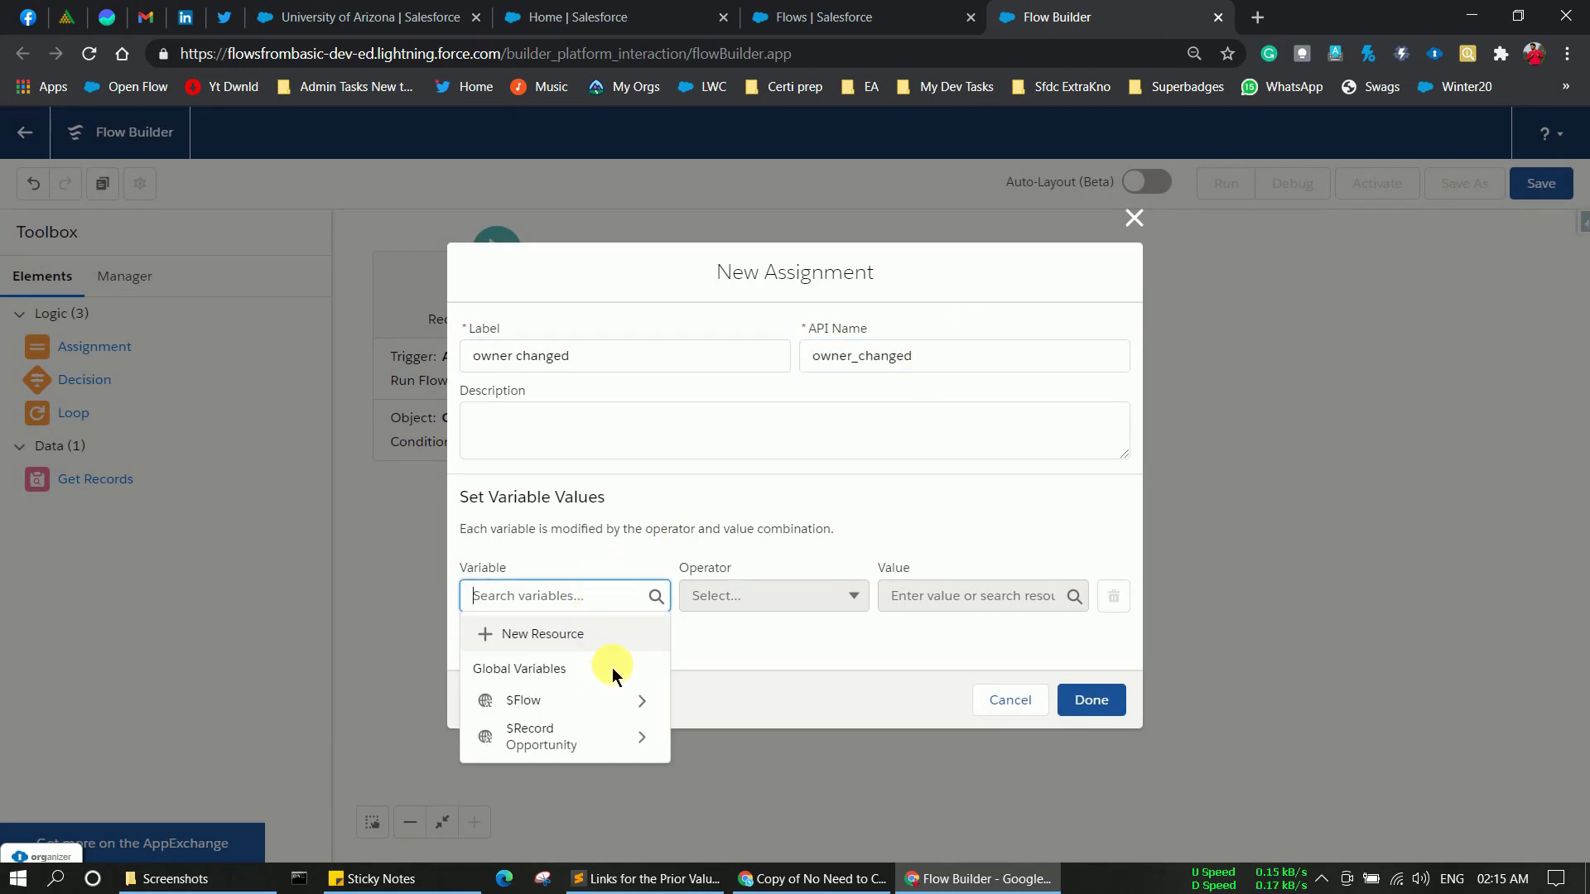
{"action": "left_click", "coordinate": [612, 739]}
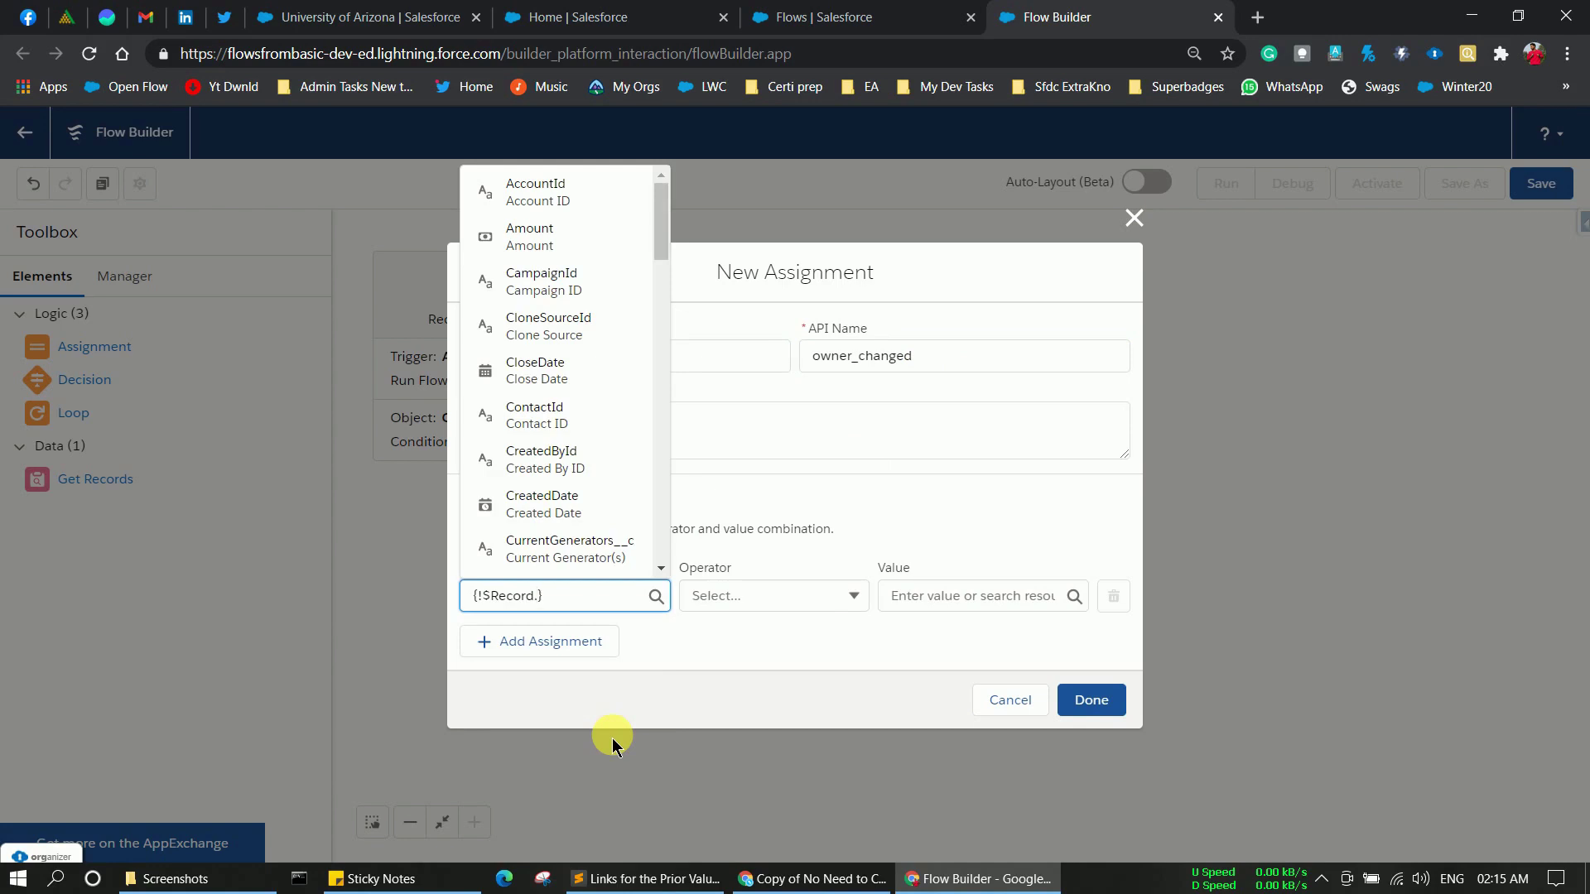
{"action": "type", "text": "descriptio"}
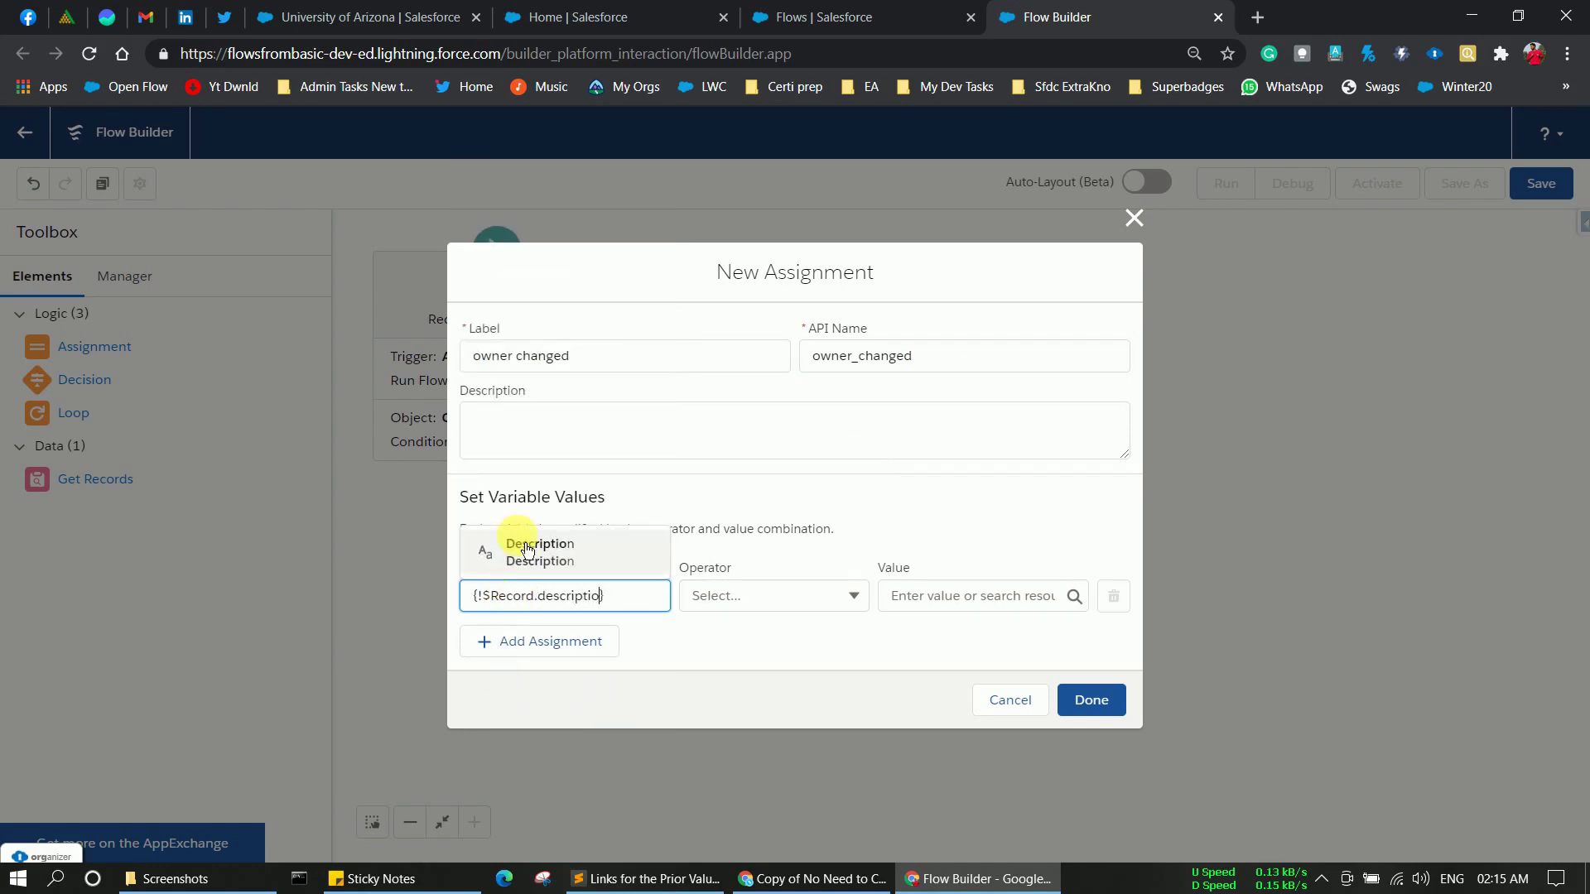
{"action": "left_click", "coordinate": [530, 548]}
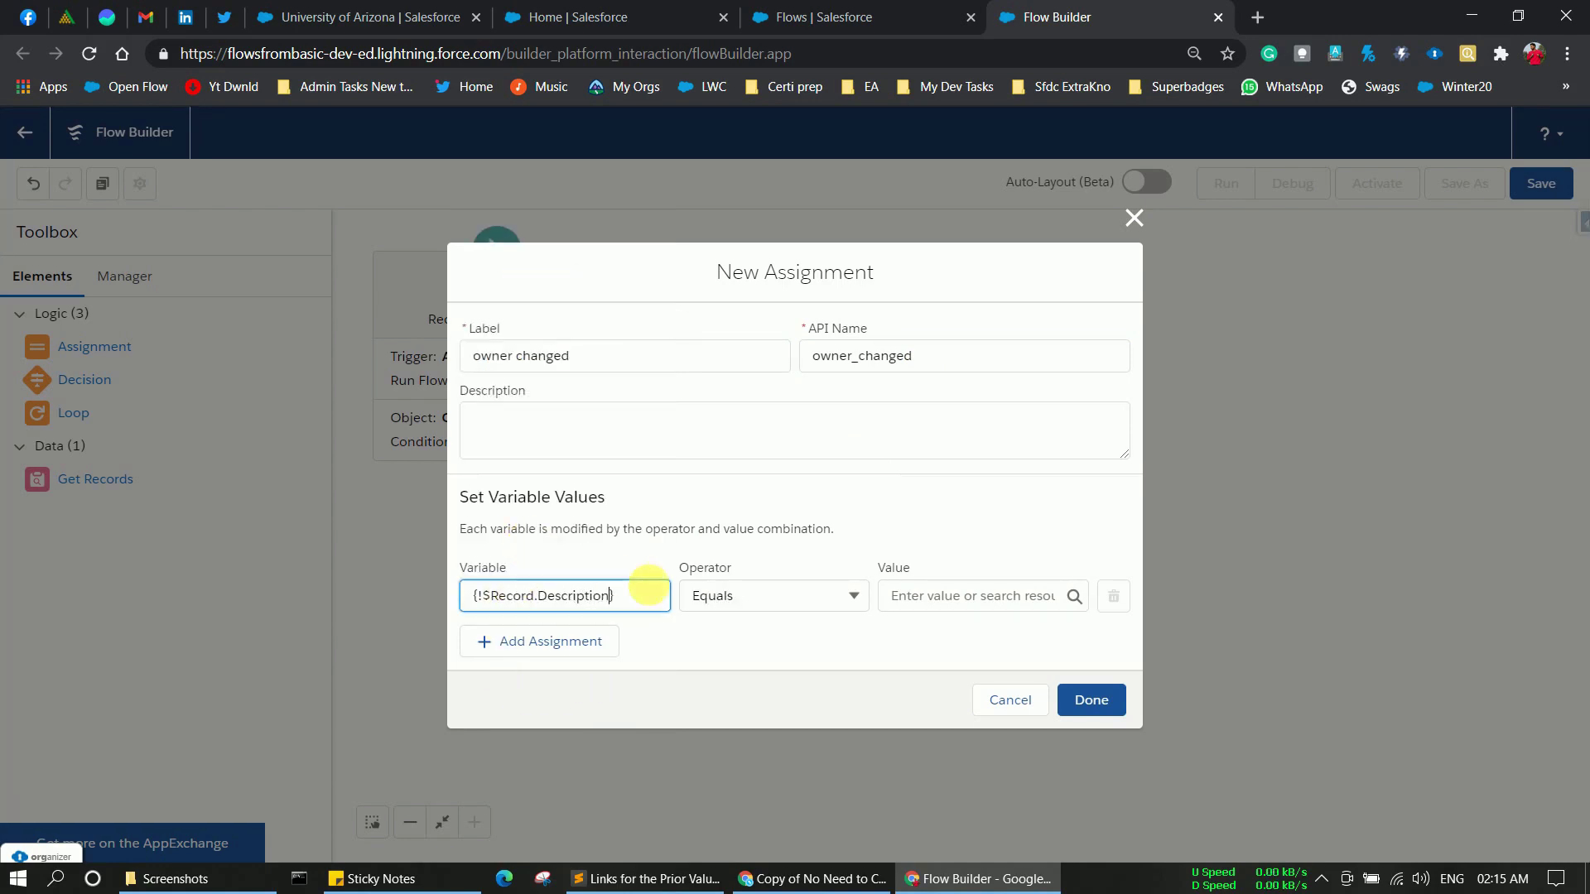
{"action": "left_click", "coordinate": [948, 601]}
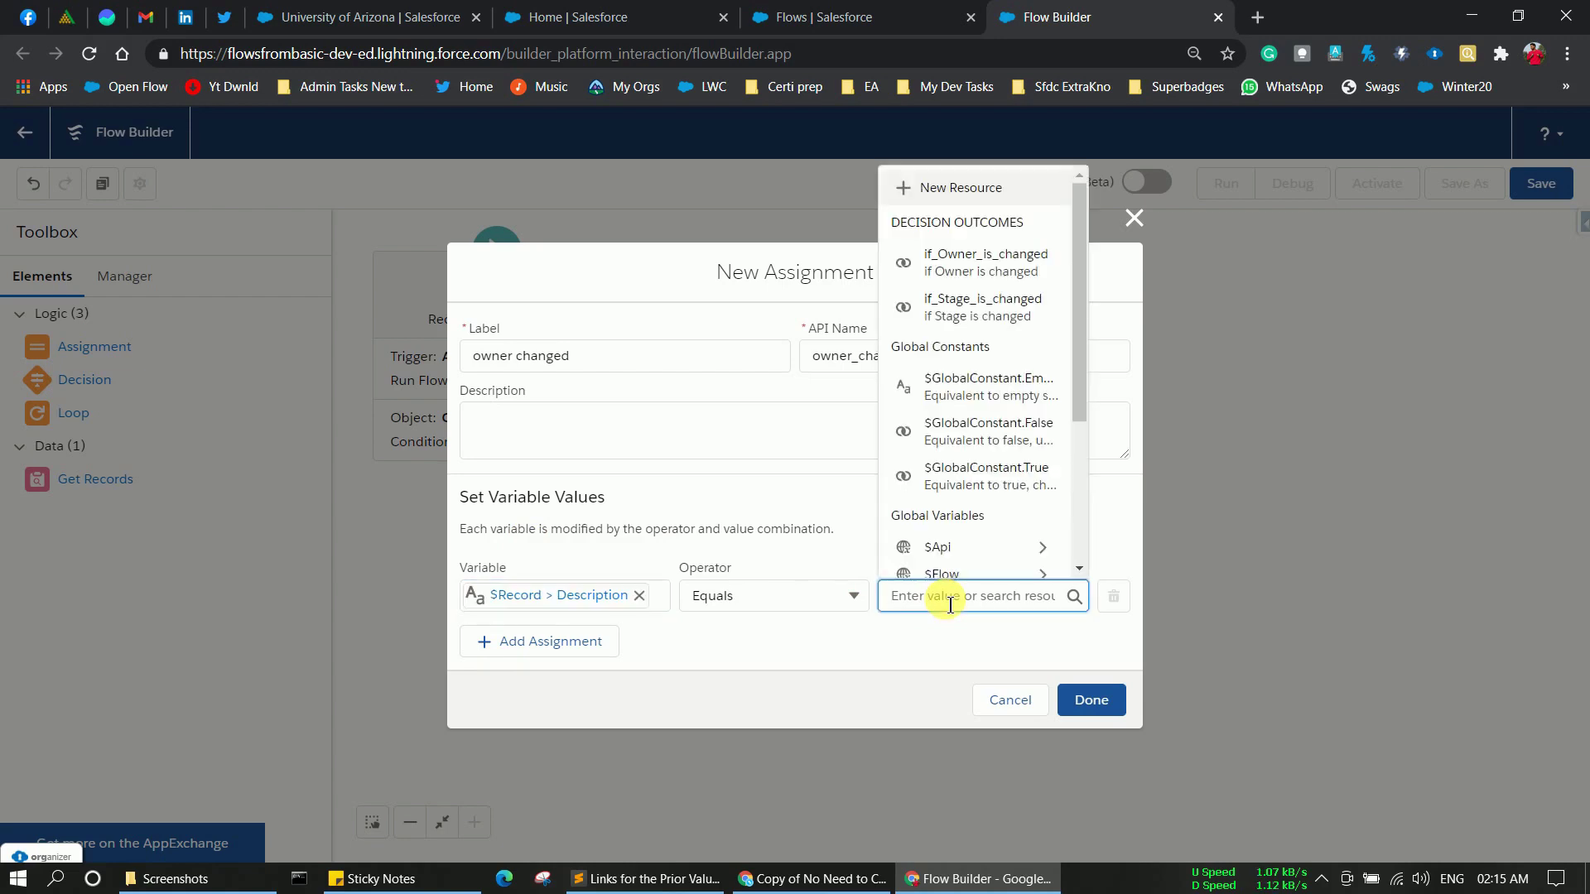
{"action": "type", "text": "Owner"}
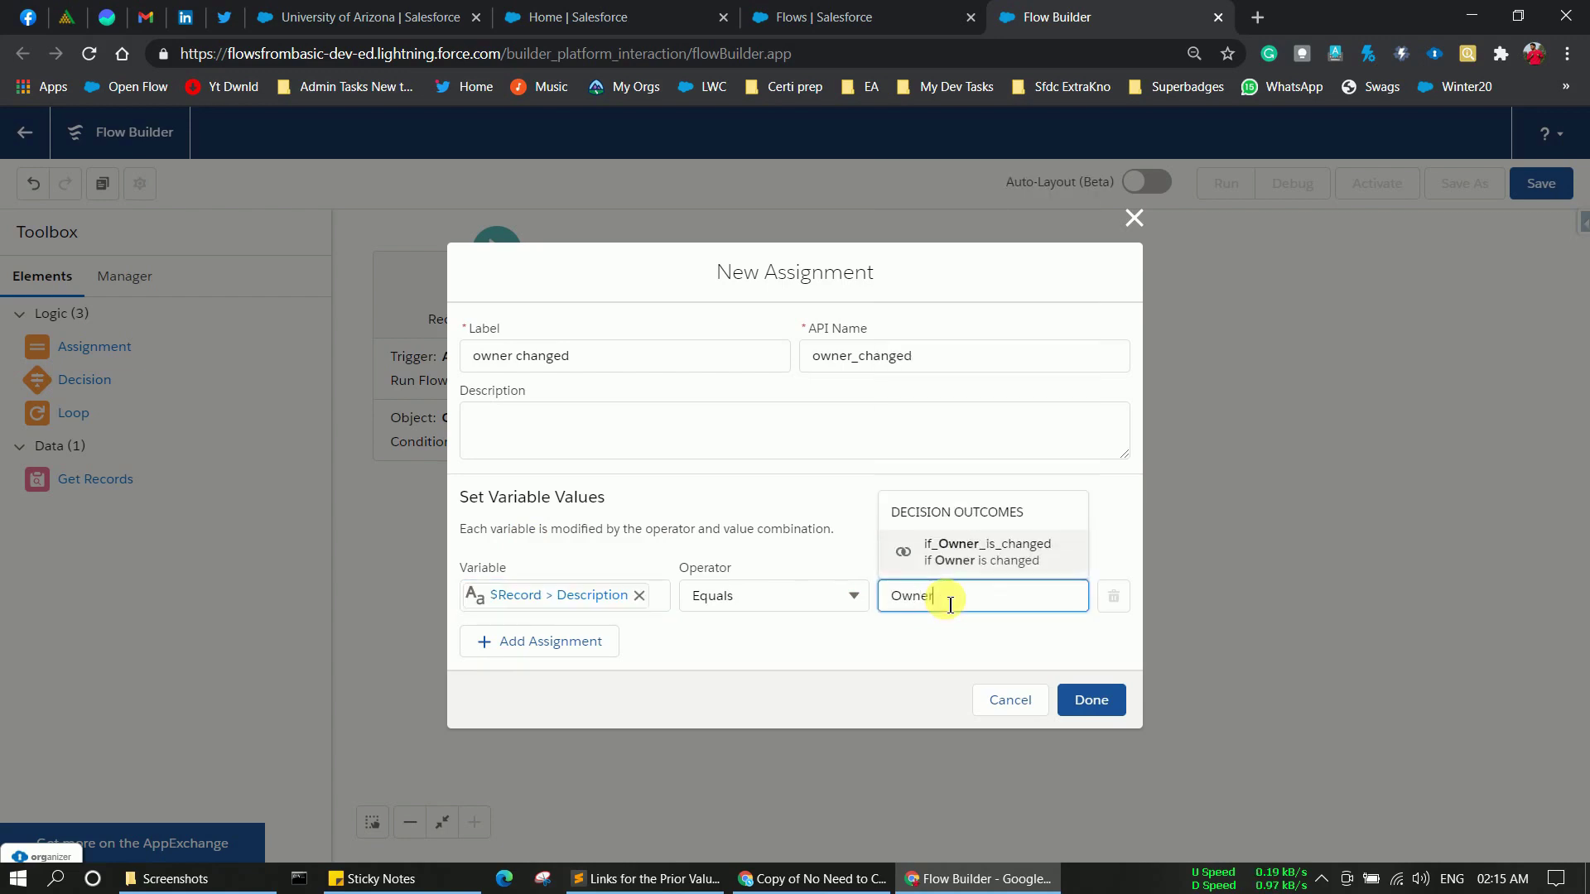
{"action": "type", "text": " is Changed"}
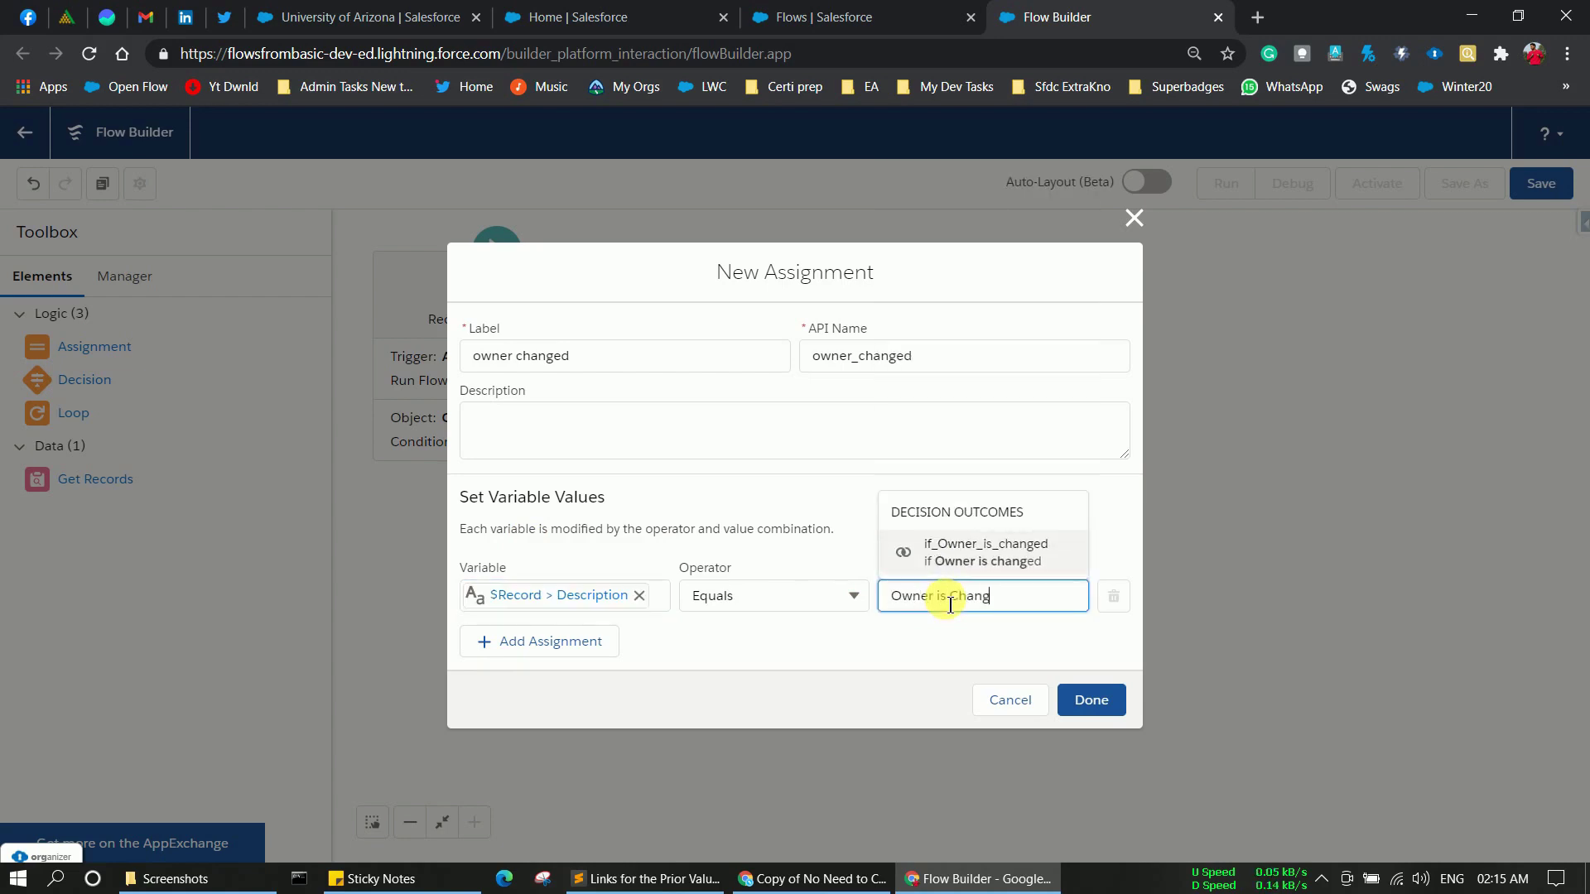
{"action": "left_click", "coordinate": [956, 646]}
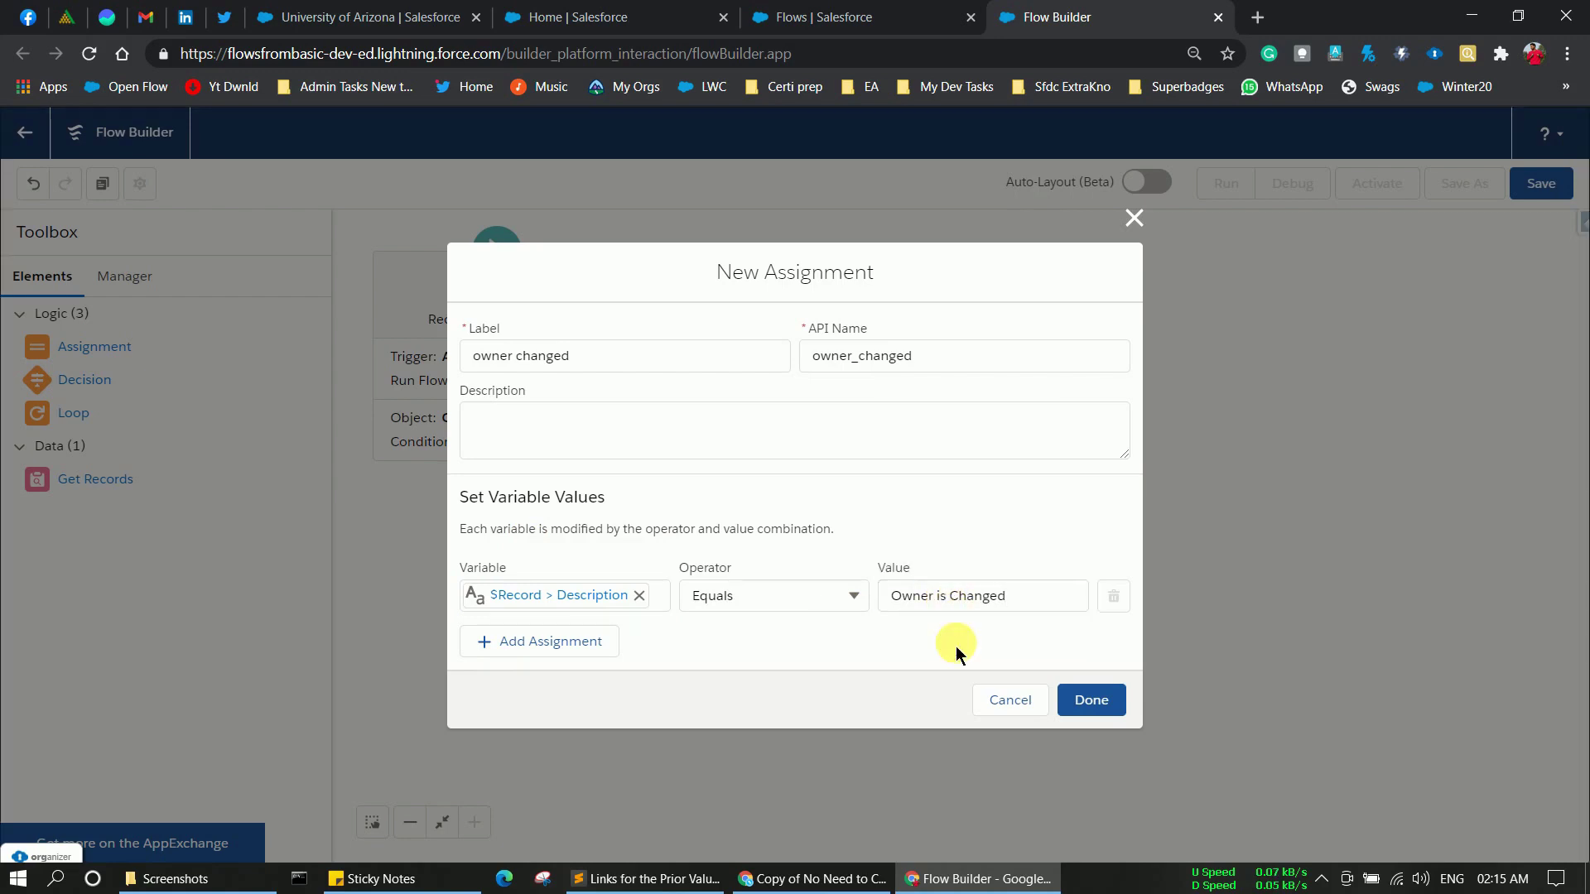
{"action": "left_click", "coordinate": [1092, 701]}
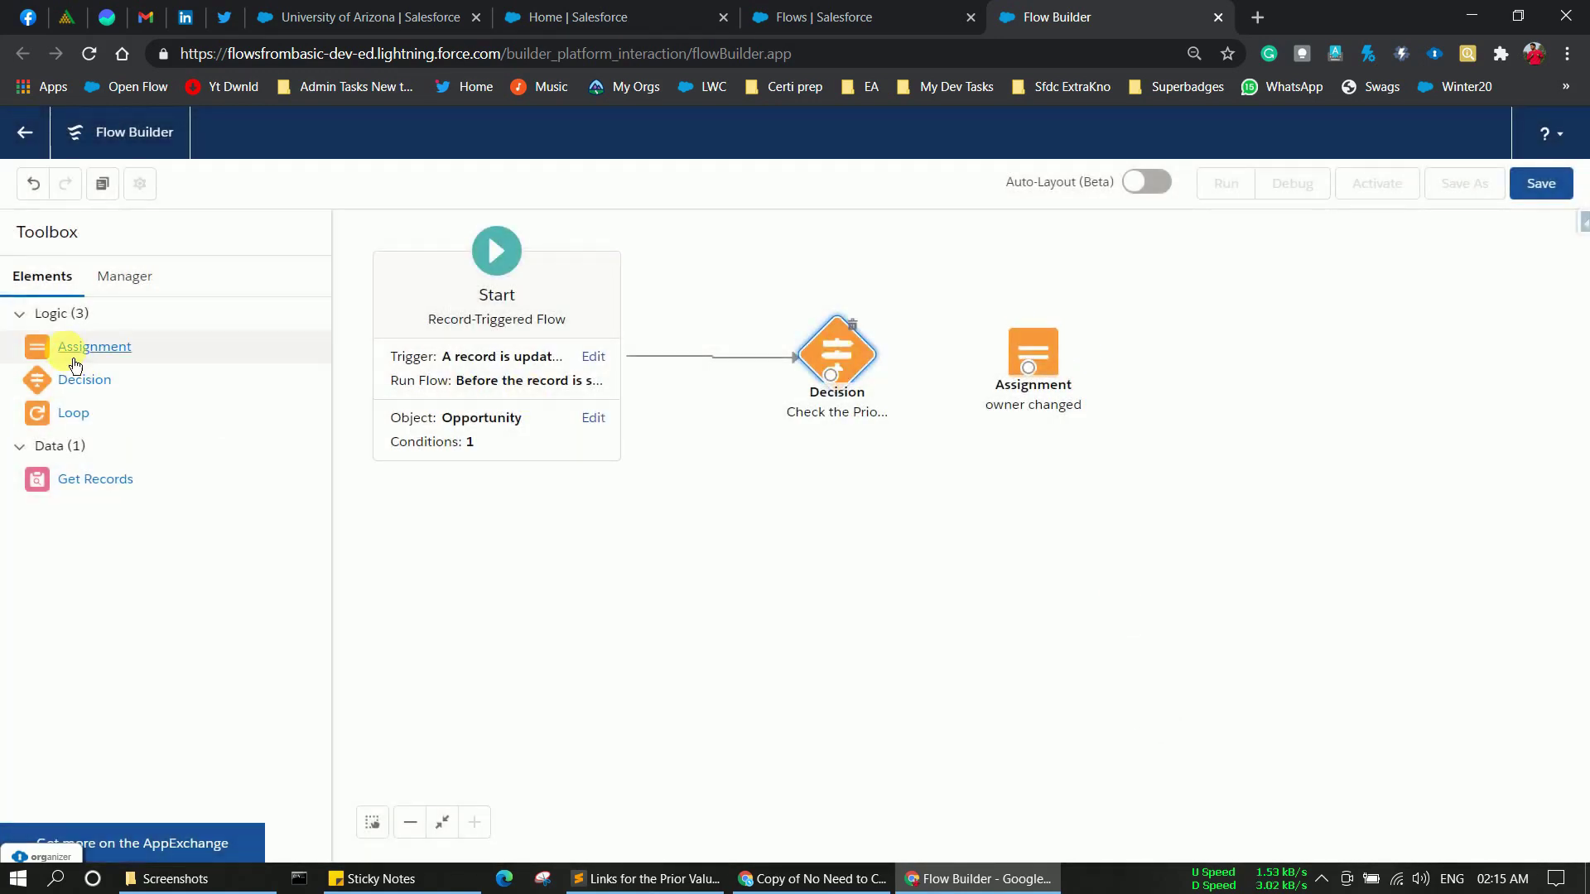
Step: Connect the Decision to the "owner changed" assignment using the outcome "if Owner is changed" and move that assignment farther from the Decision
{"action": "left_click", "coordinate": [73, 364]}
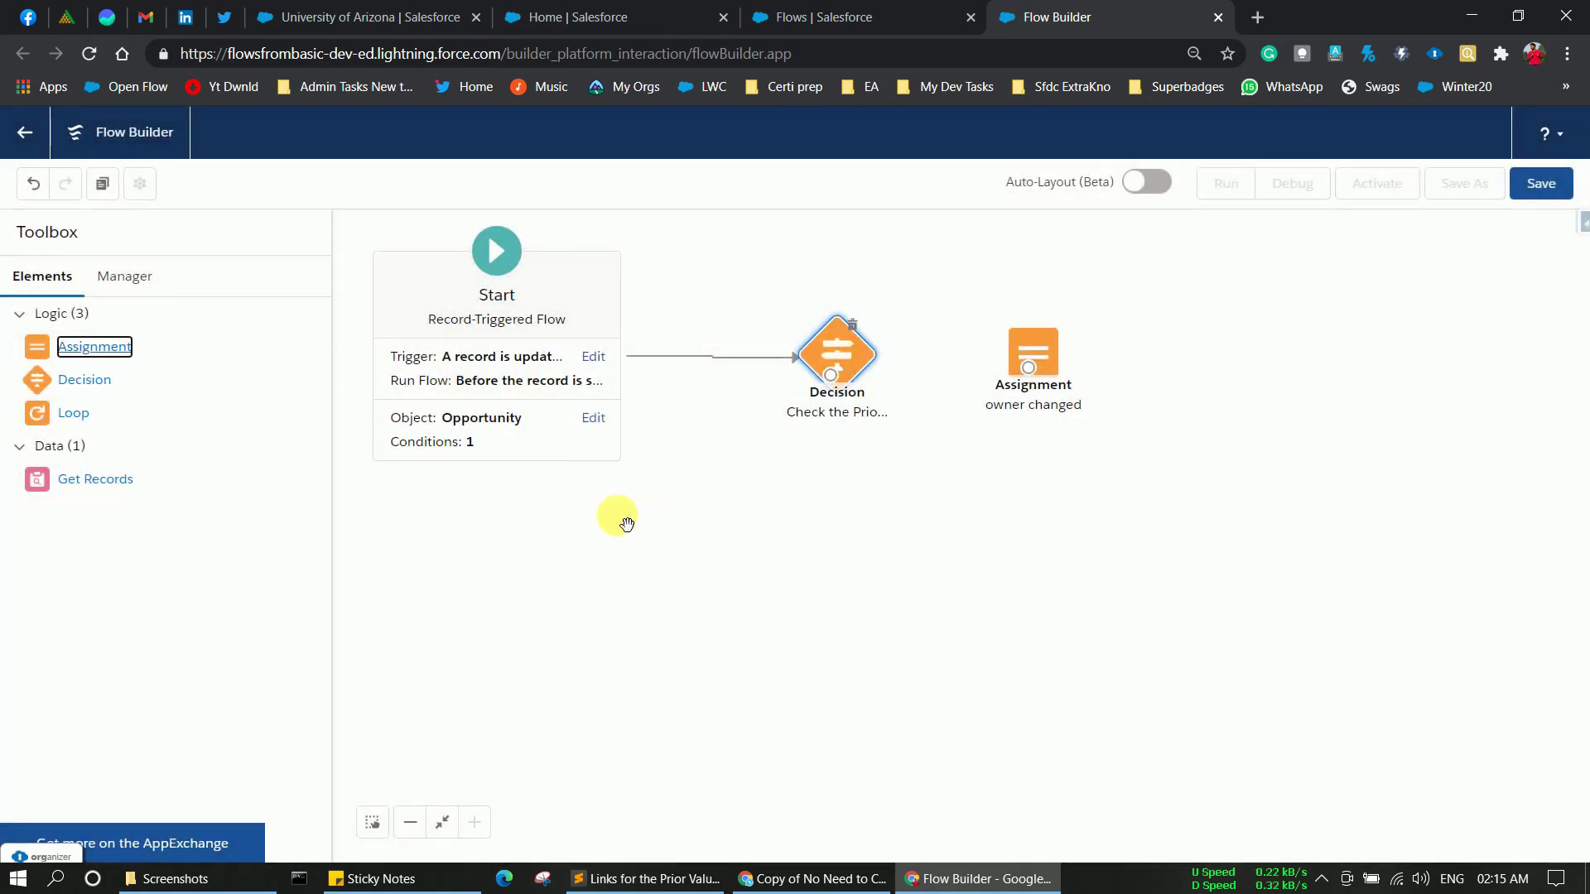
{"action": "left_click_drag", "start_coordinate": [1012, 375], "coordinate": [1067, 366]}
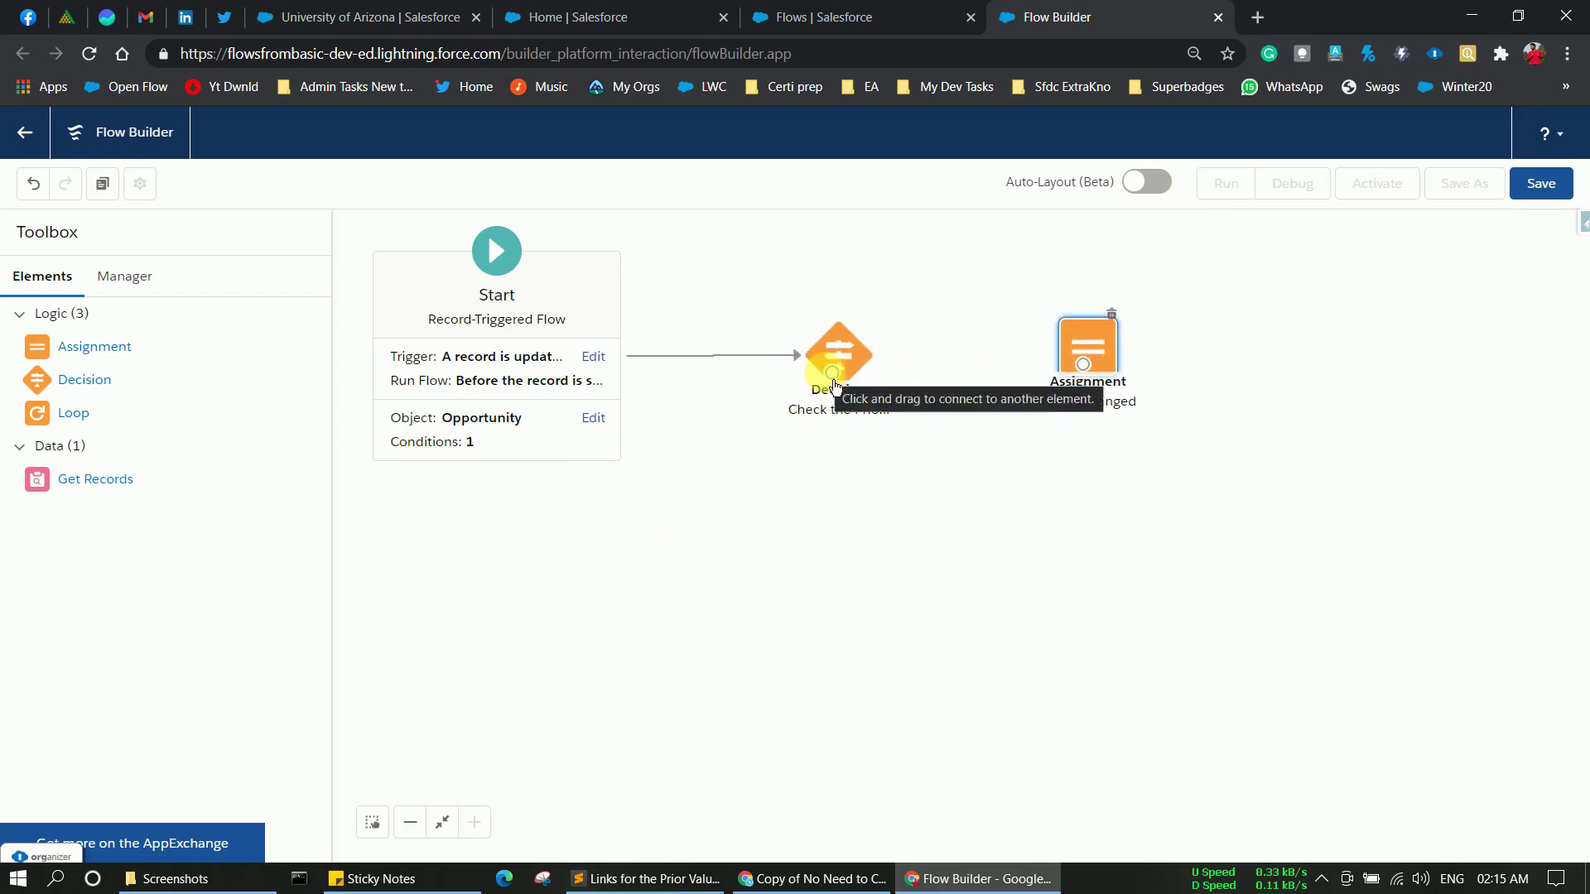
{"action": "left_click_drag", "start_coordinate": [833, 374], "coordinate": [1084, 377]}
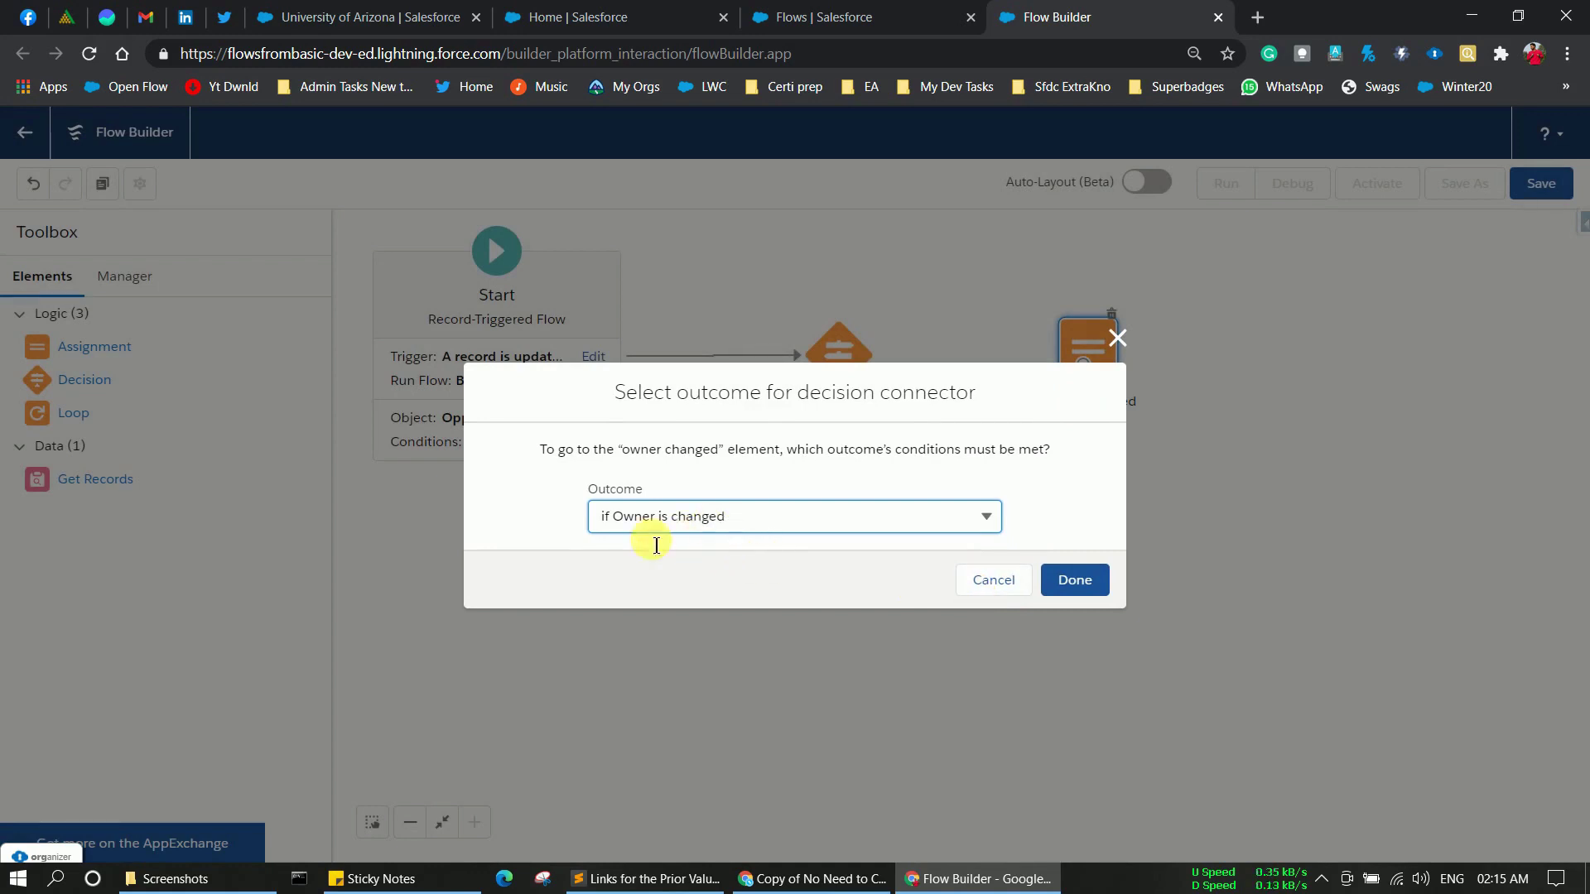
{"action": "left_click", "coordinate": [1076, 581]}
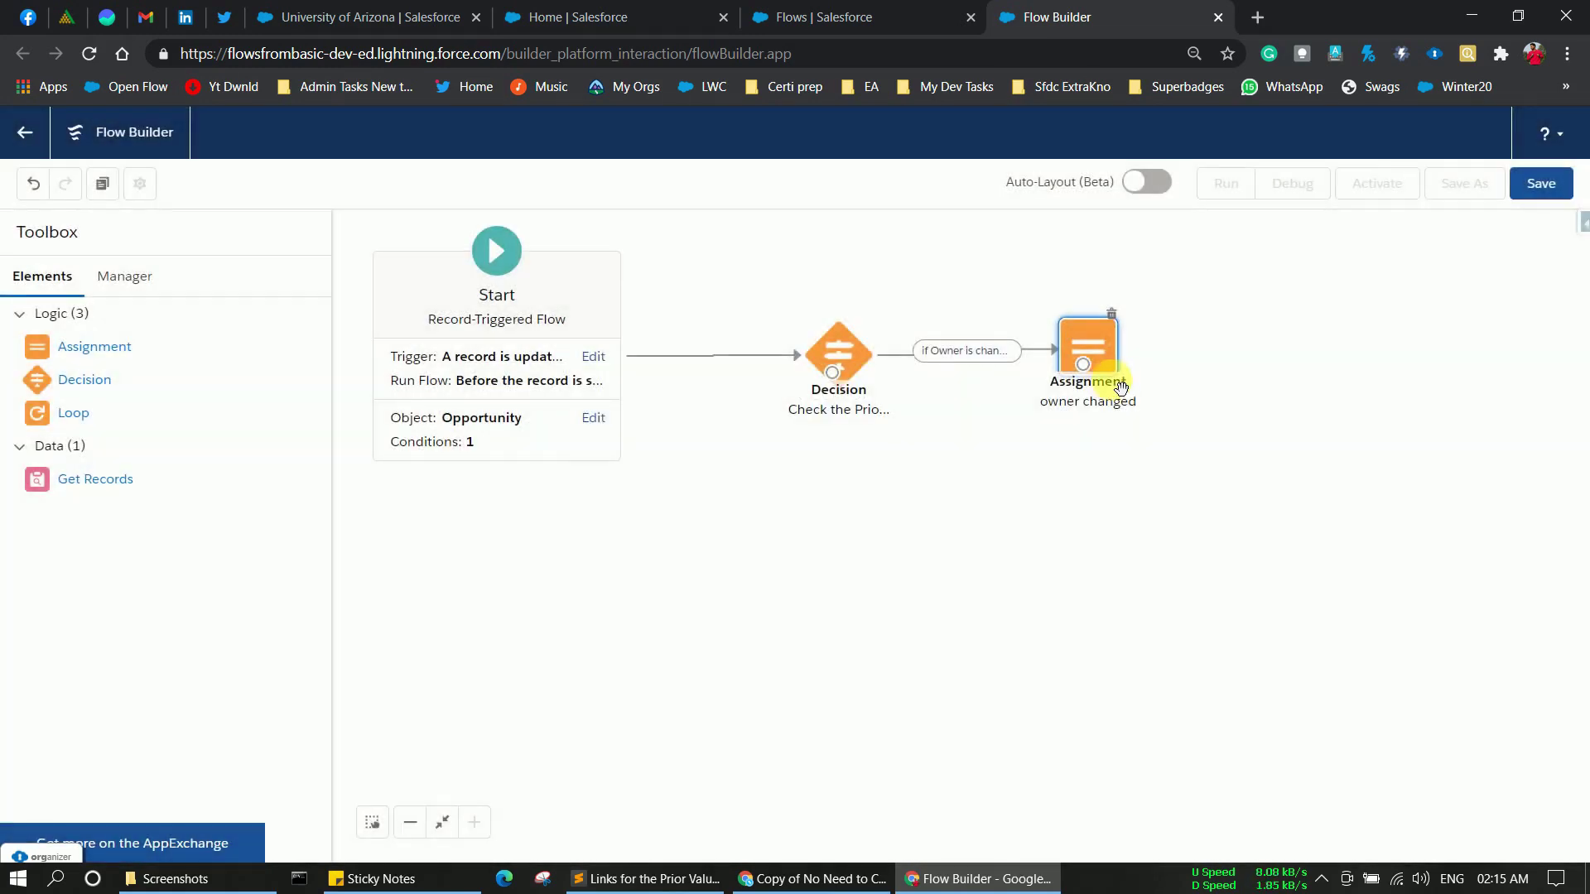
{"action": "left_click_drag", "start_coordinate": [1114, 373], "coordinate": [1213, 377]}
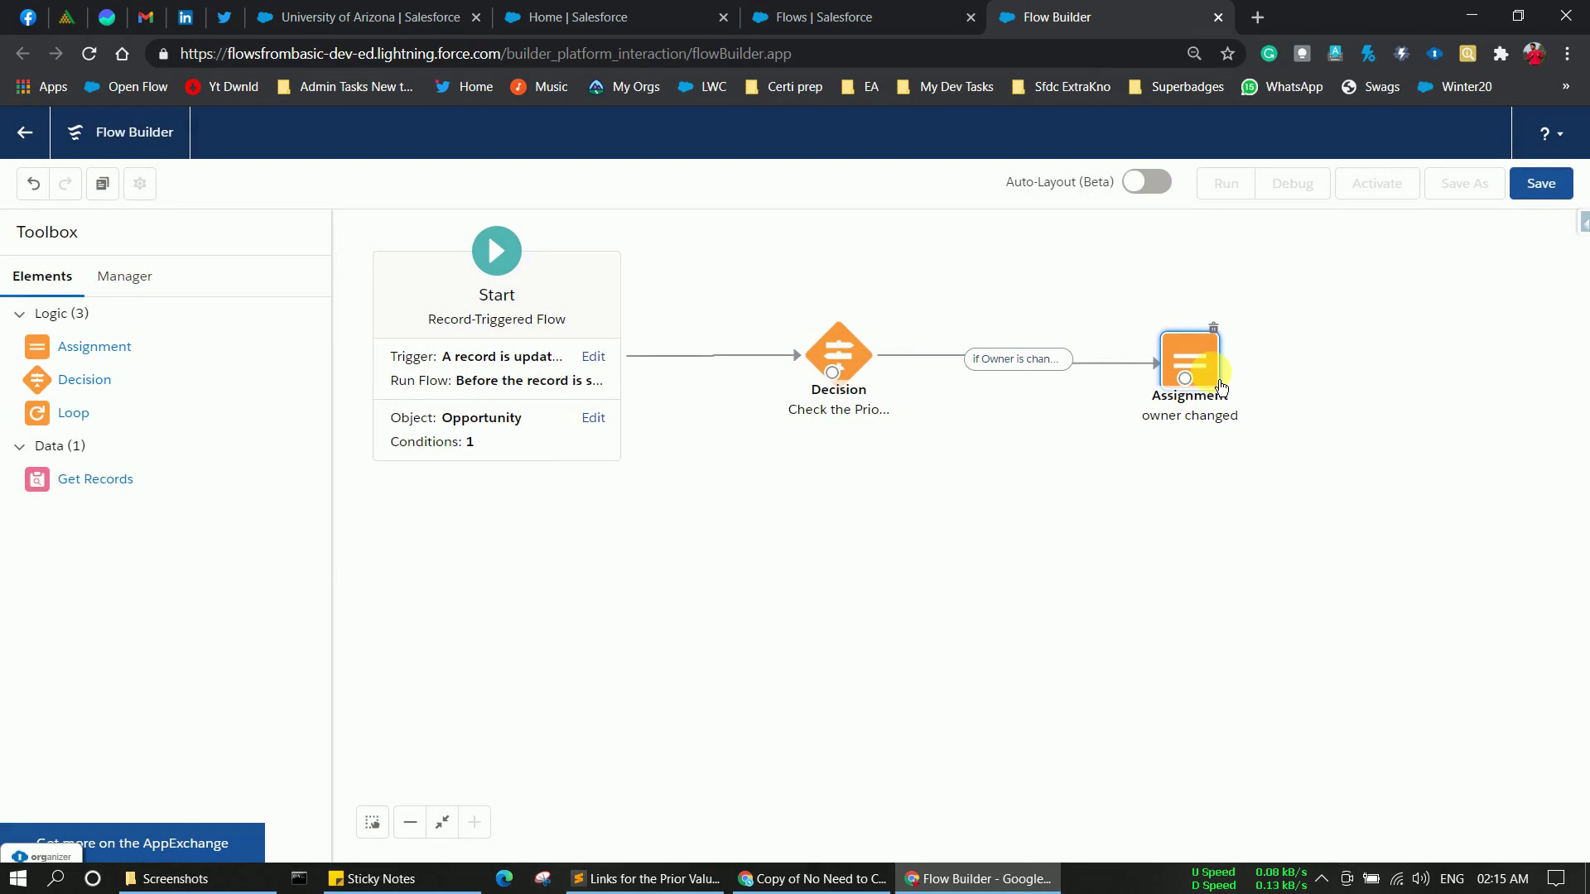
{"action": "left_click_drag", "start_coordinate": [1222, 386], "coordinate": [1222, 377]}
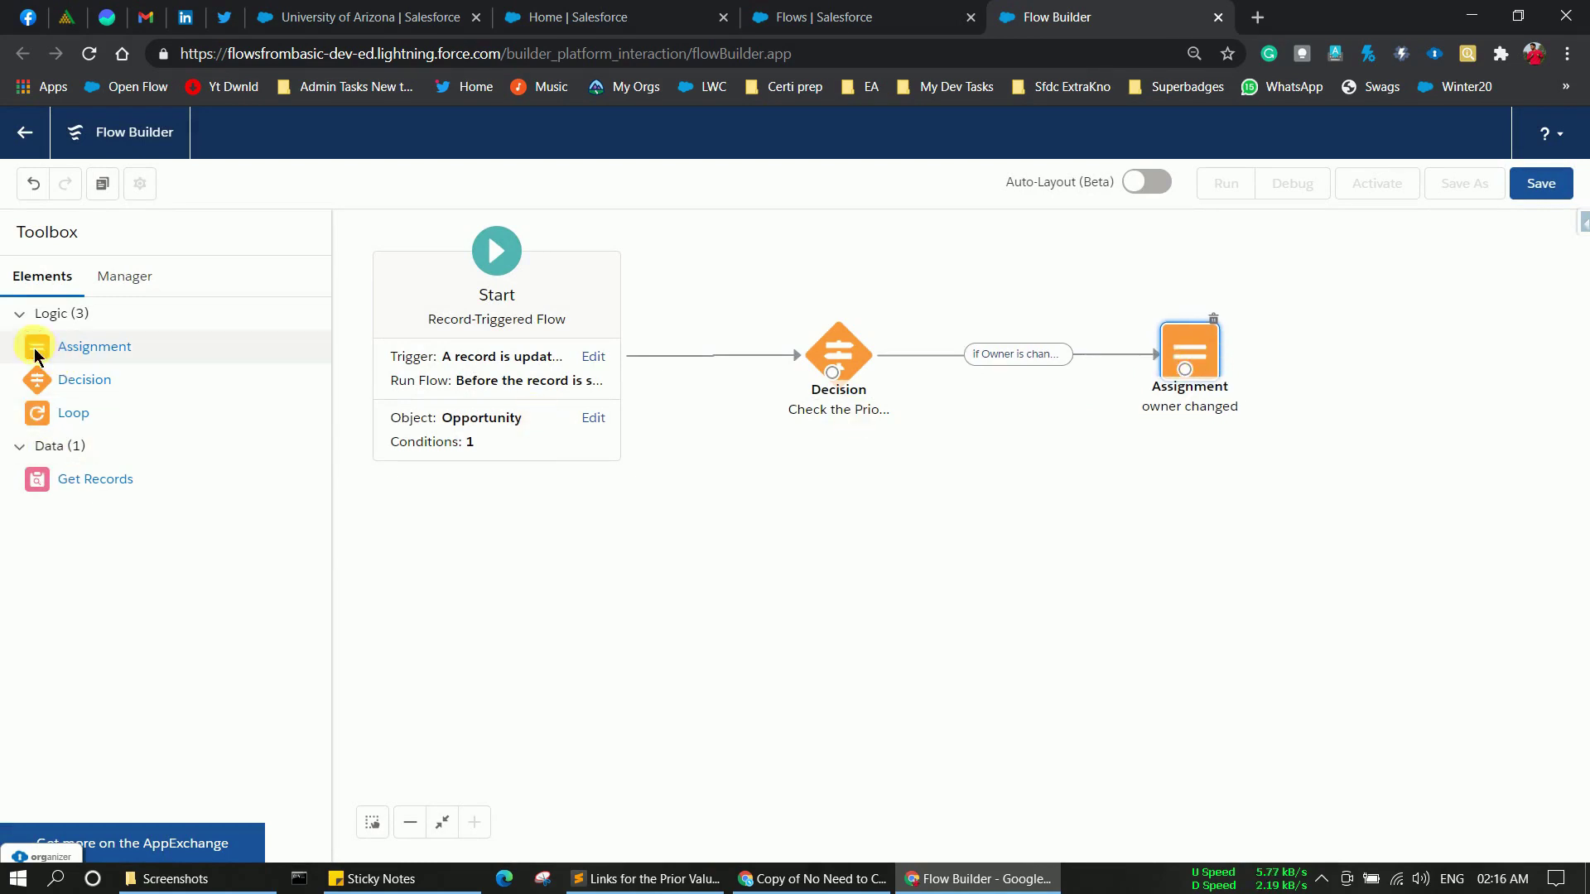
Step: Add a second Assignment element below the Decision and label it "Stage is Change"
{"action": "left_click_drag", "start_coordinate": [33, 348], "coordinate": [812, 525]}
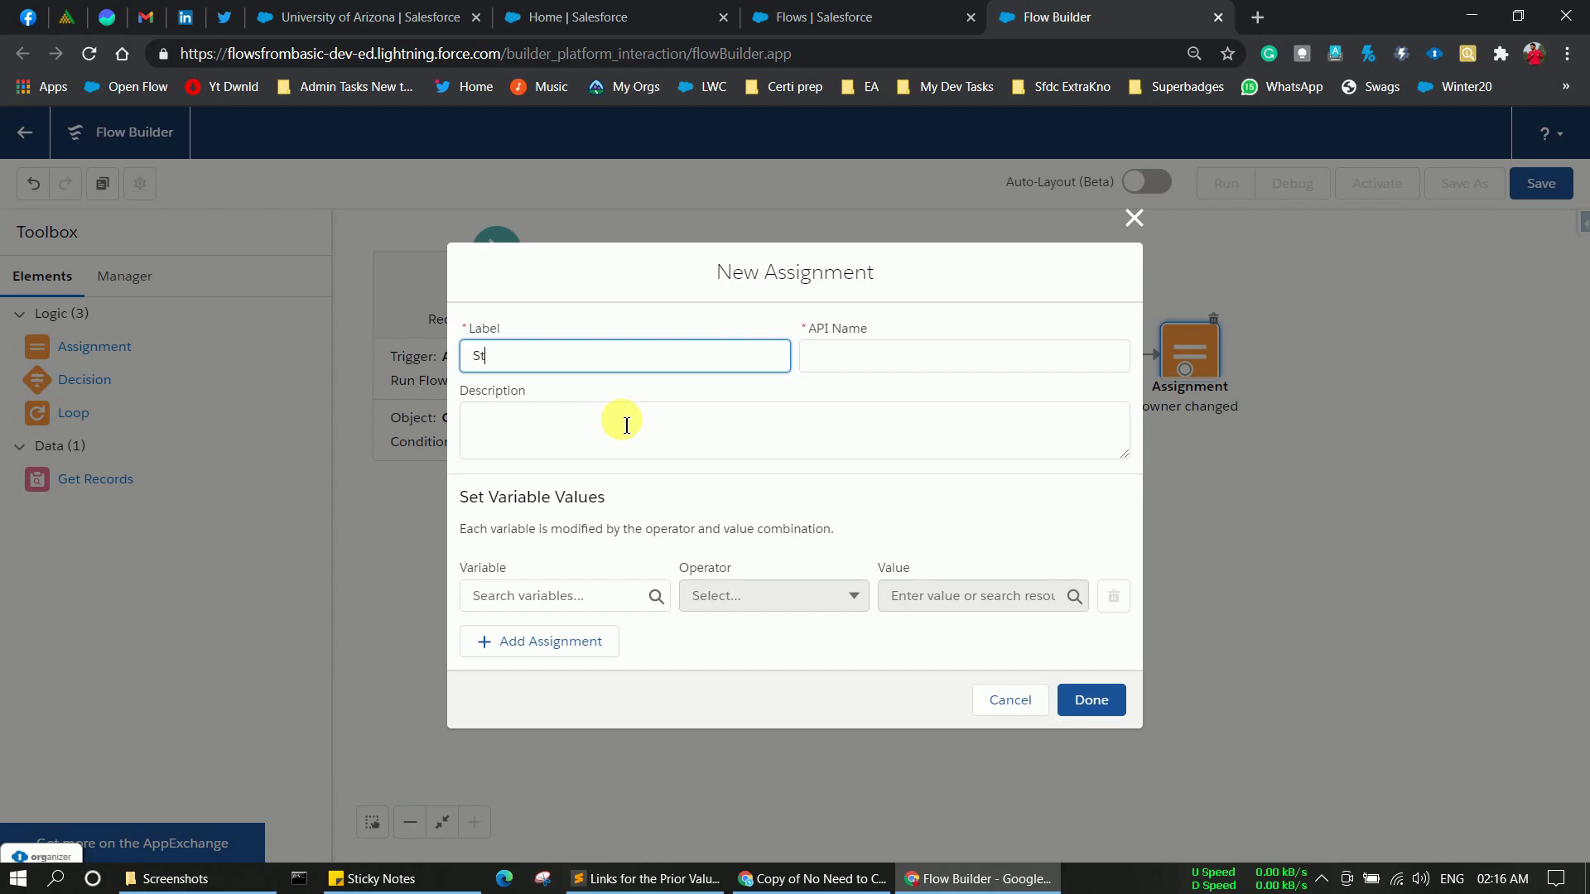
{"action": "type", "text": "Stage "}
{"action": "type", "text": "is Clos"}
{"action": "key", "text": "BackSpace"}
{"action": "key", "text": "BackSpace"}
{"action": "key", "text": "BackSpace"}
{"action": "type", "text": "hange"}
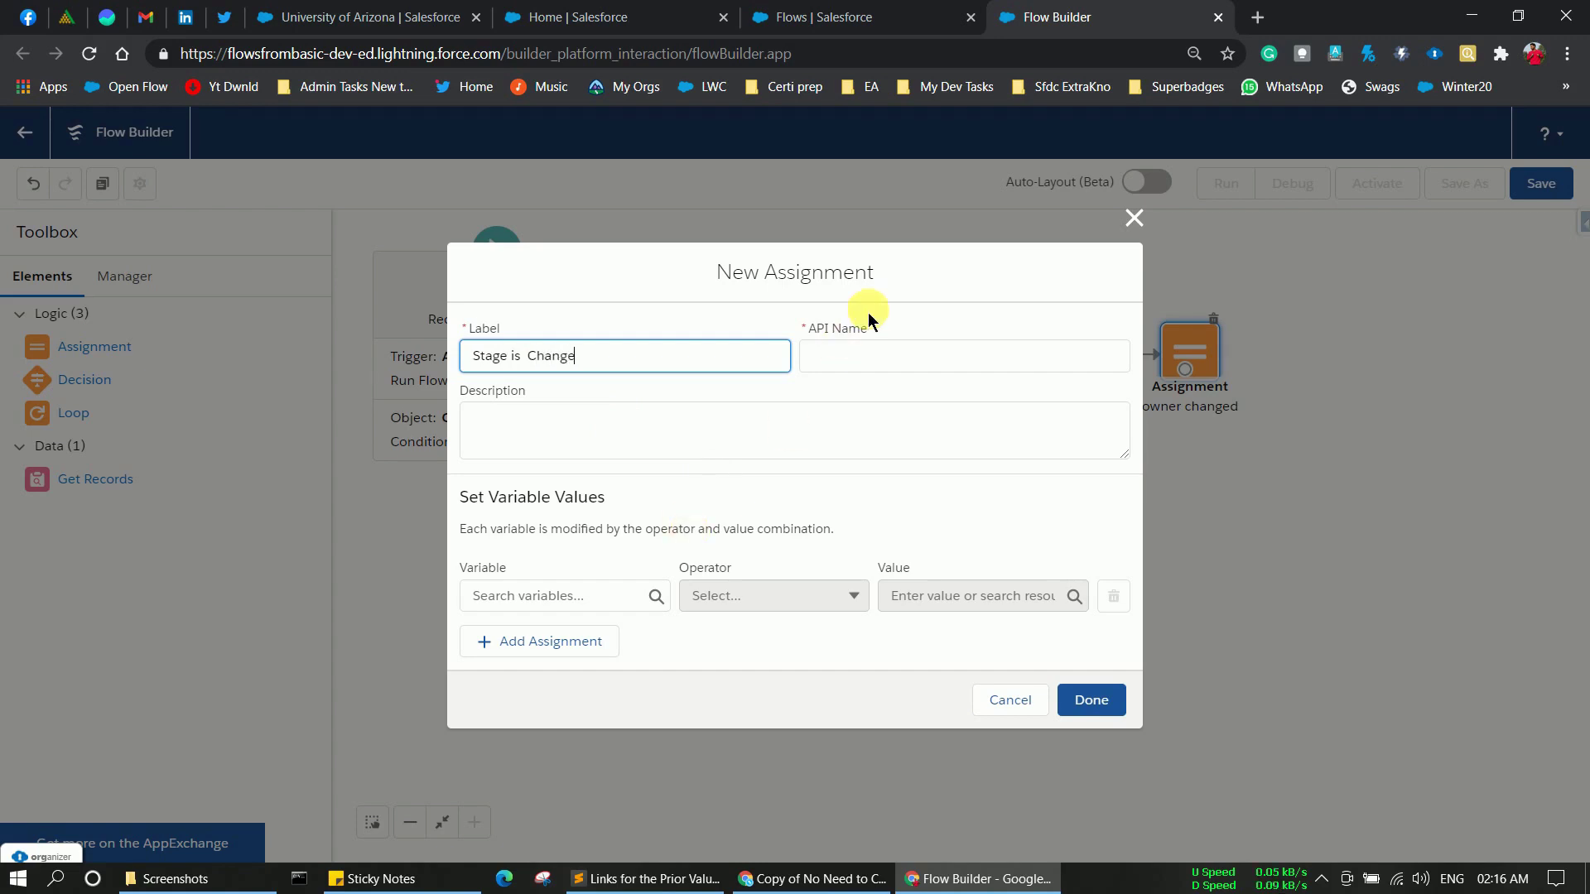
{"action": "left_click", "coordinate": [845, 388]}
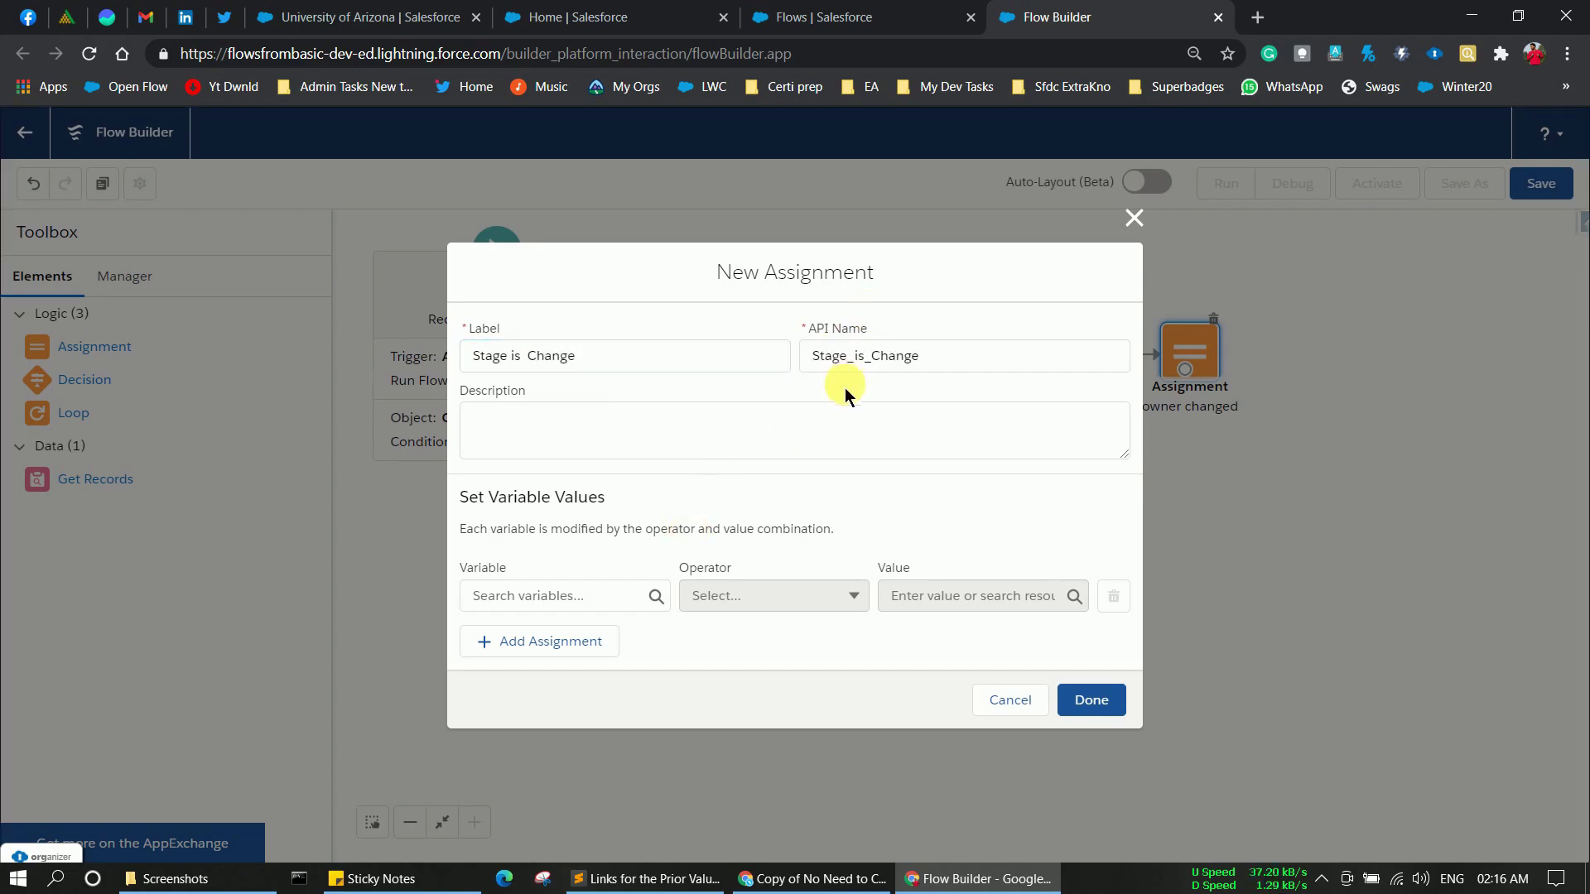
Step: Assign $Record > Description Equals "Stage is Changed" in the new assignment and confirm it
{"action": "left_click", "coordinate": [575, 598]}
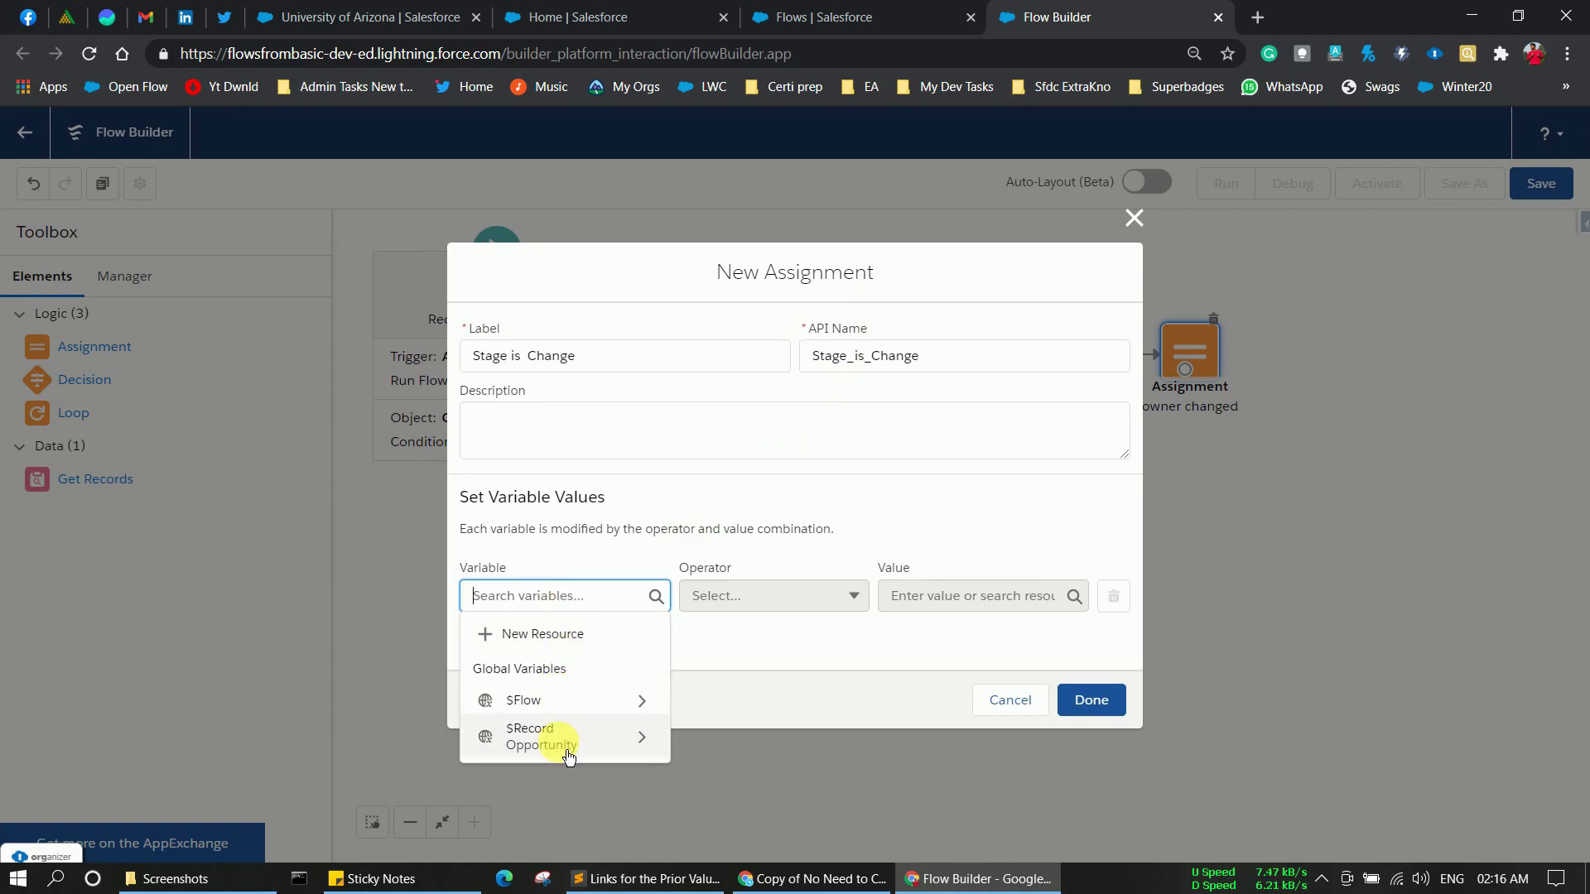
{"action": "left_click", "coordinate": [539, 736]}
{"action": "type", "text": "d.Des"}
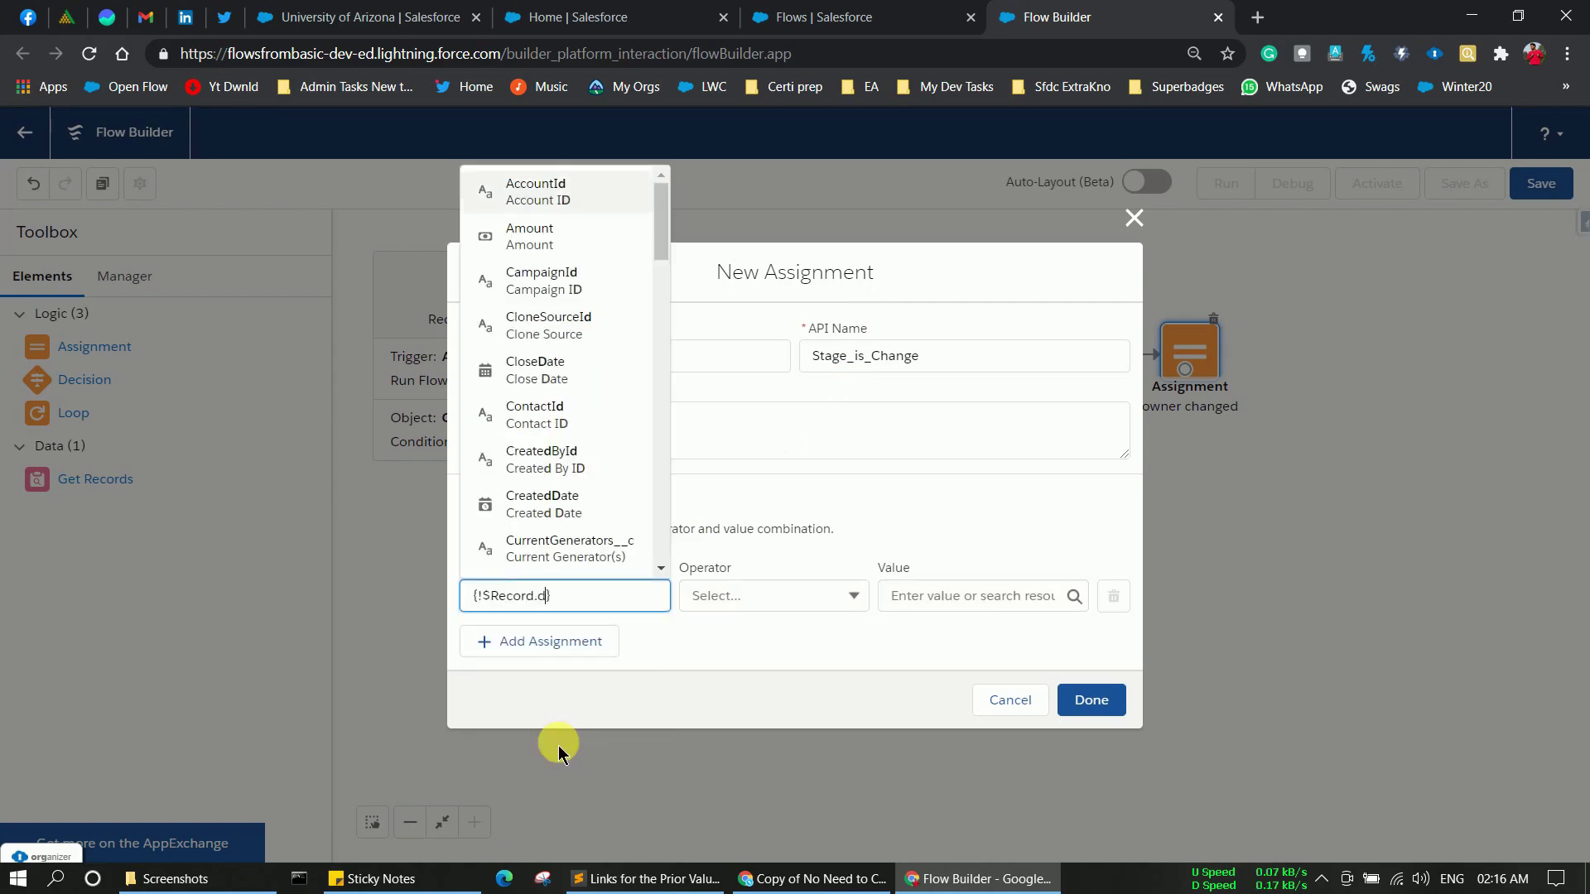
{"action": "type", "text": "c"}
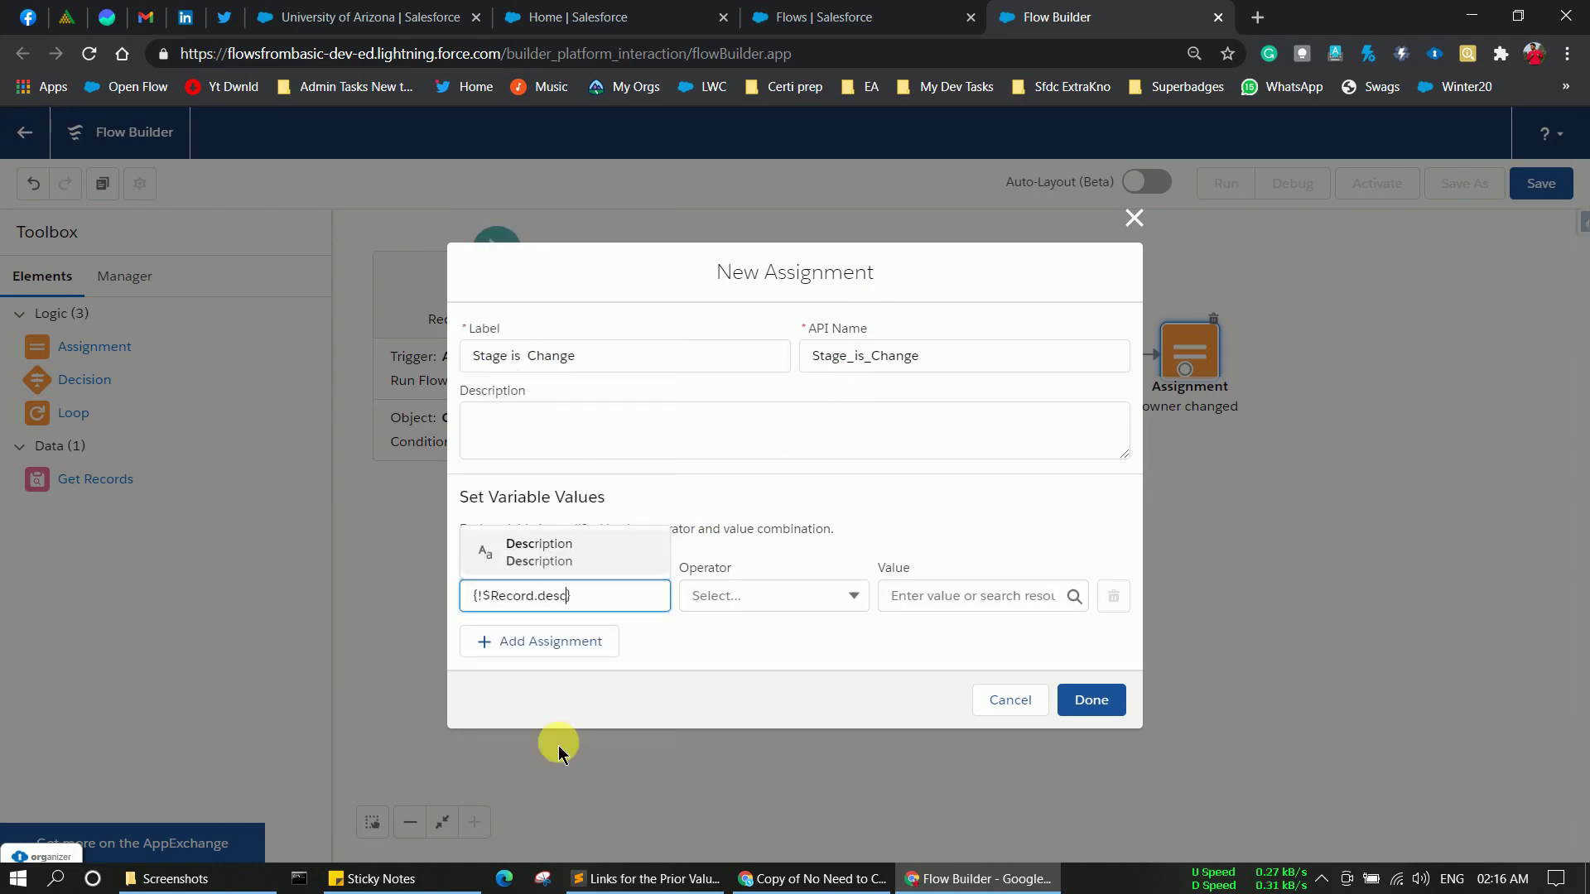
{"action": "left_click", "coordinate": [551, 550]}
{"action": "left_click", "coordinate": [802, 611]}
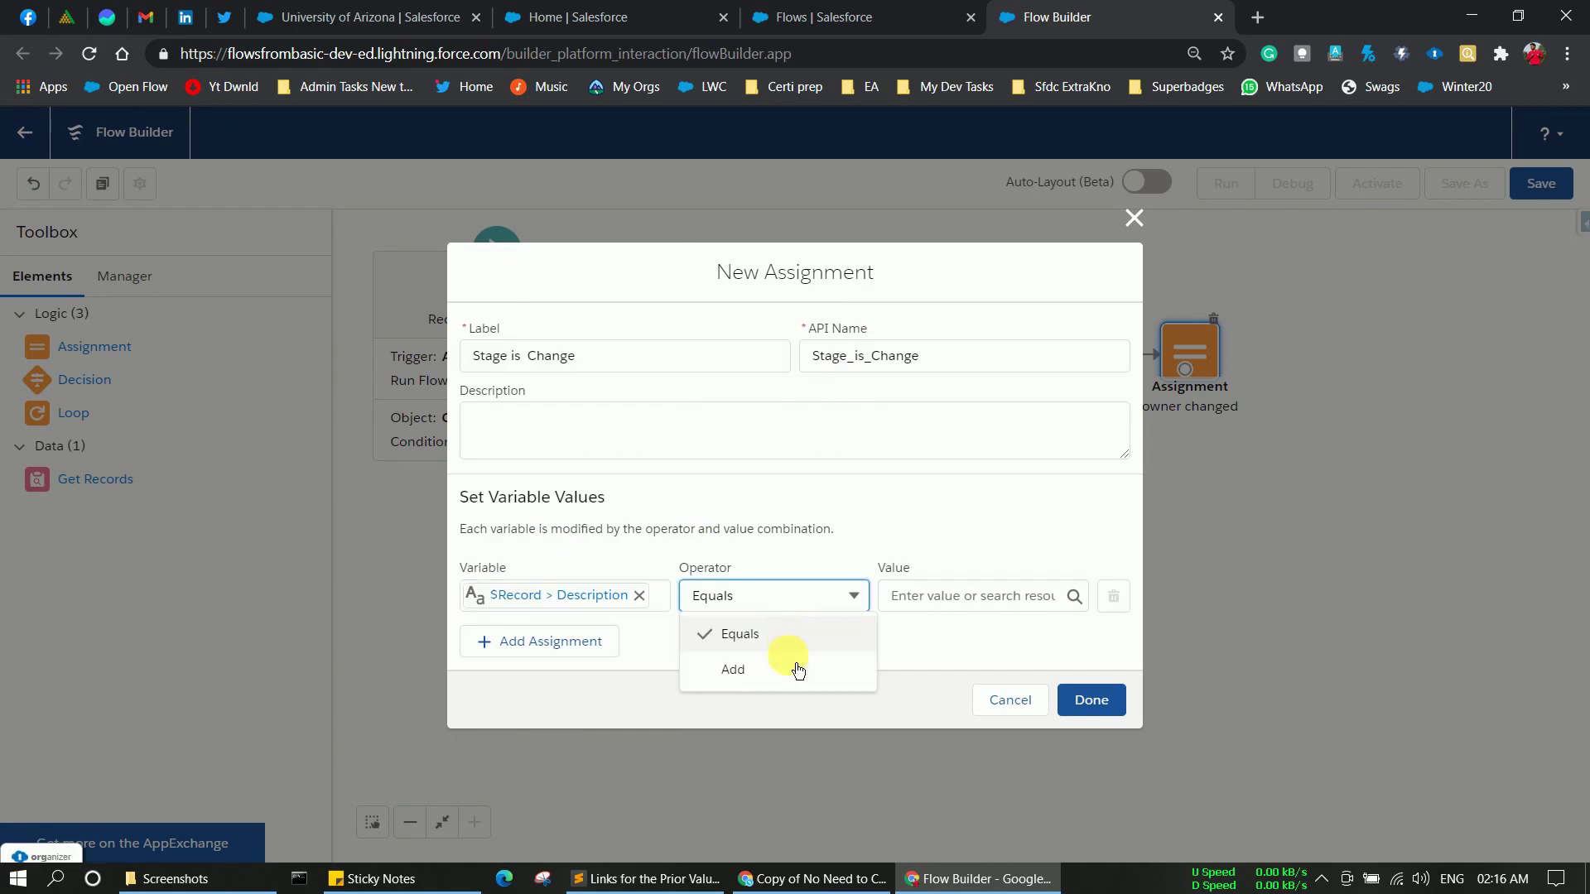
{"action": "left_click", "coordinate": [800, 617]}
{"action": "left_click", "coordinate": [991, 596]}
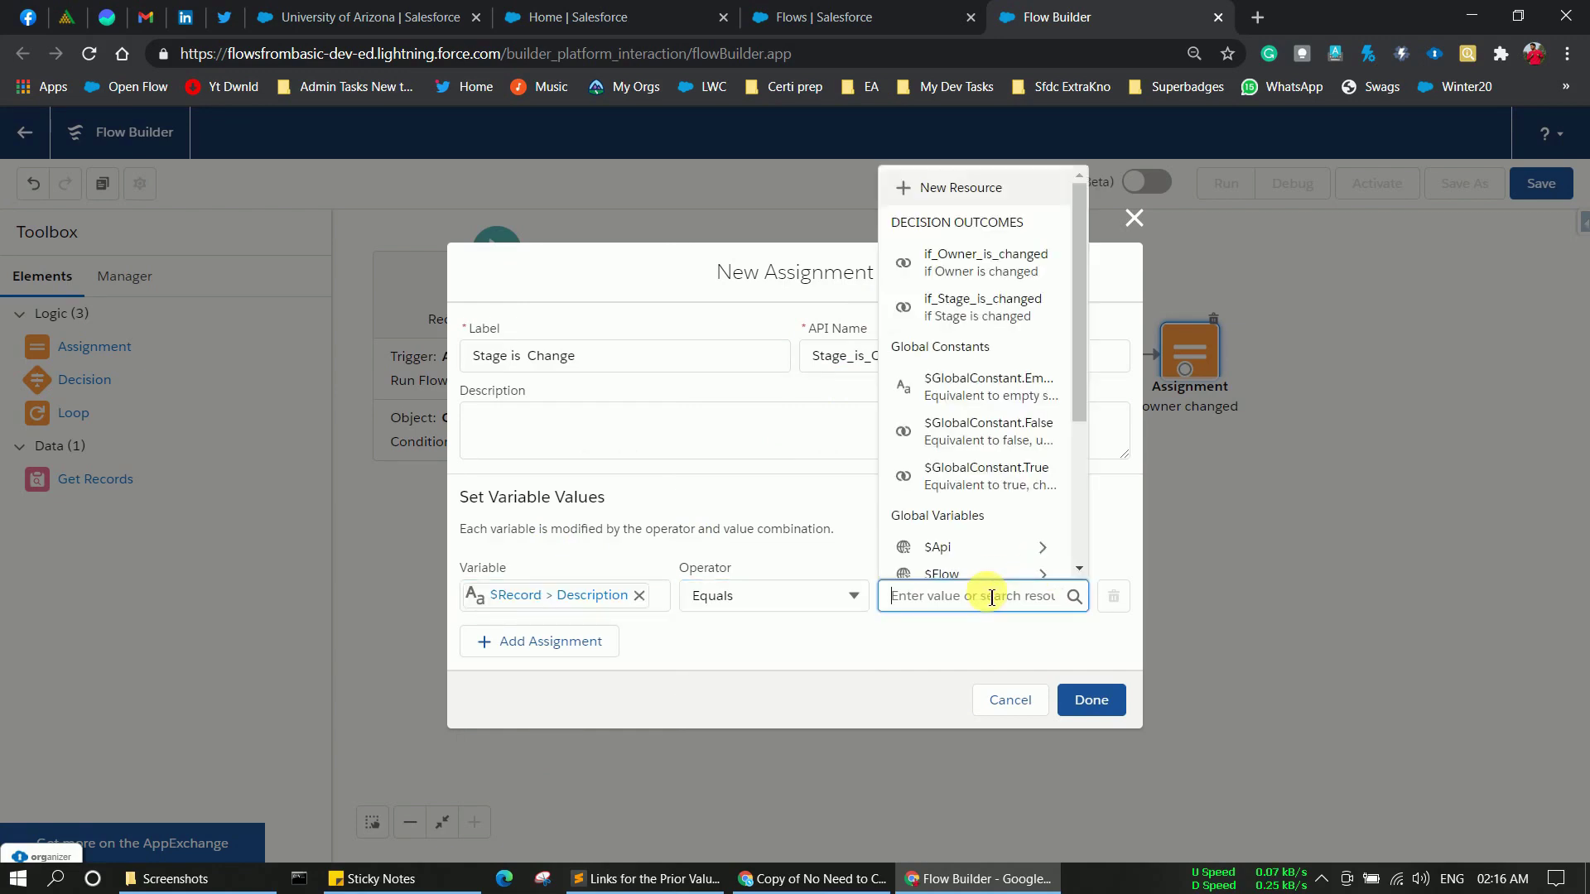
{"action": "type", "text": "Stage"}
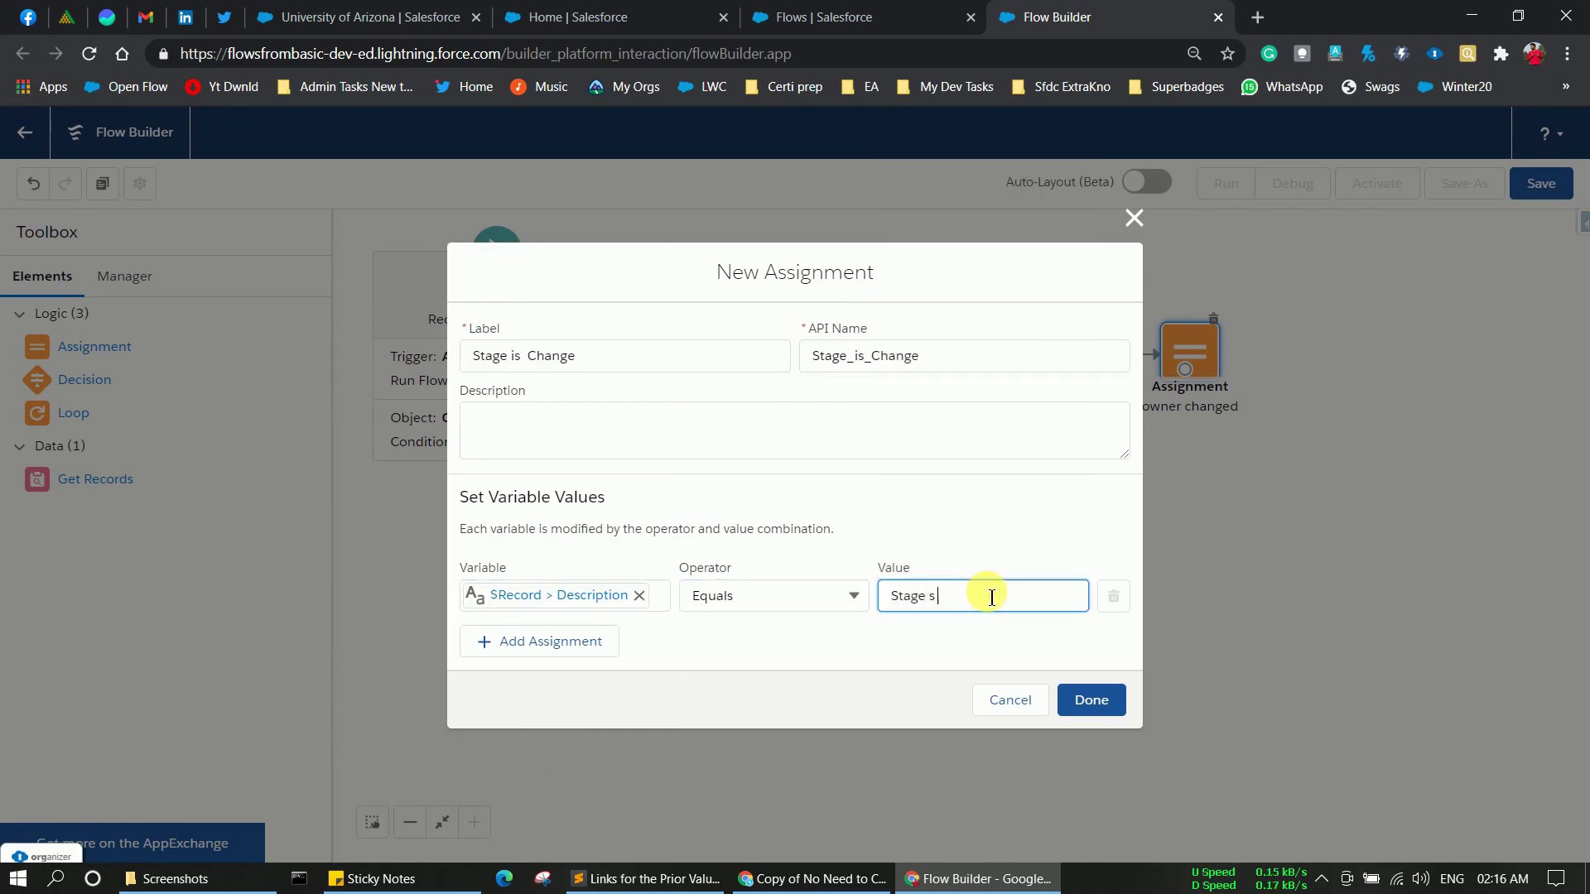
{"action": "type", "text": " is Changed"}
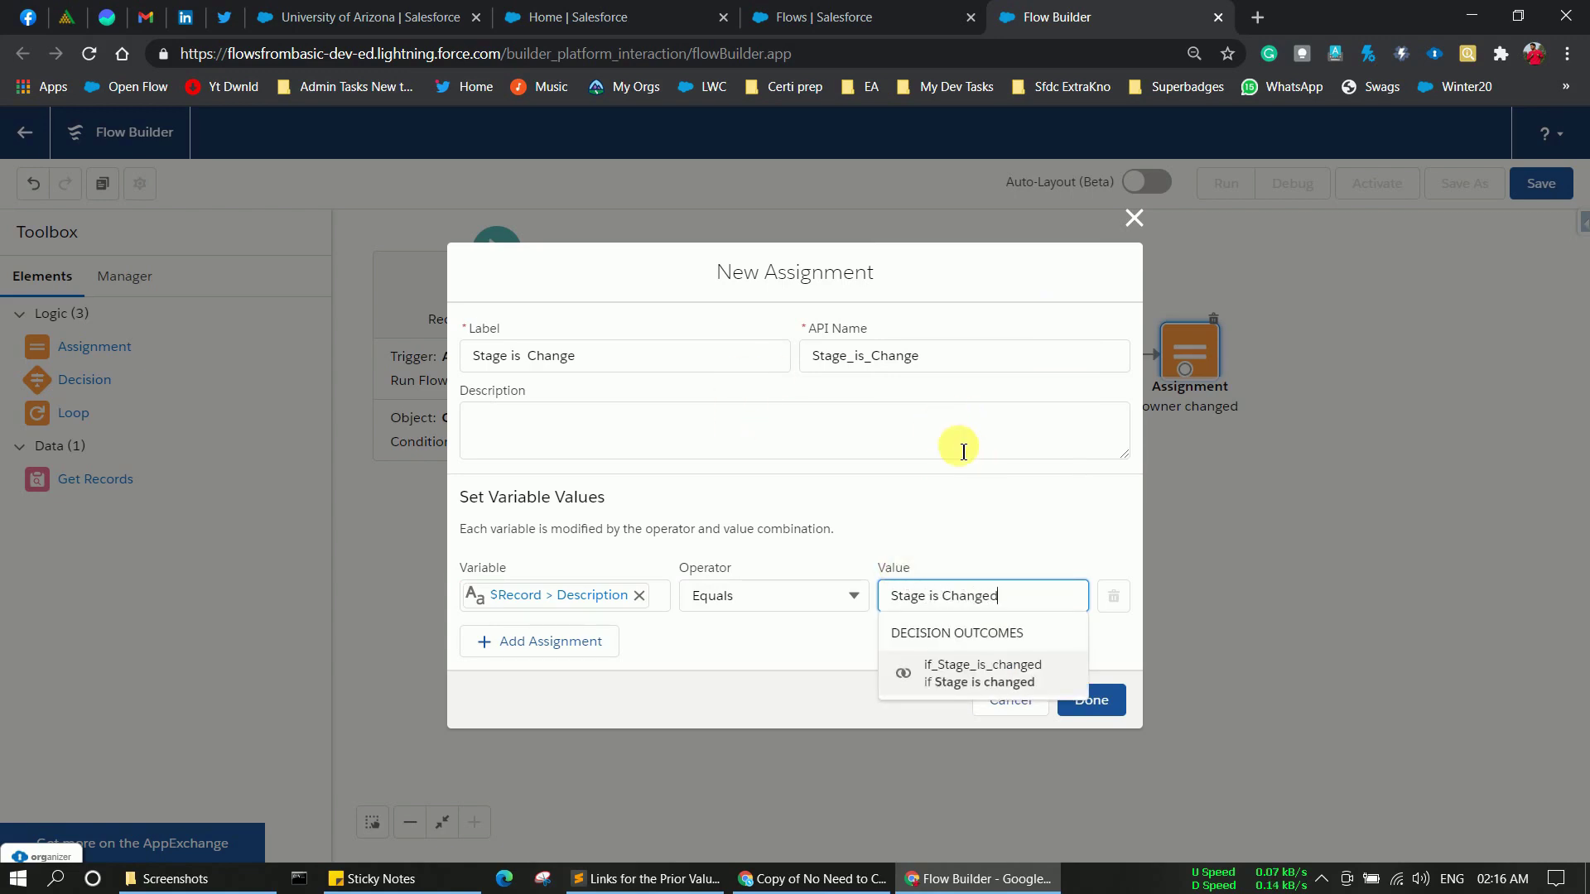
{"action": "left_click", "coordinate": [958, 560]}
{"action": "left_click", "coordinate": [1092, 701]}
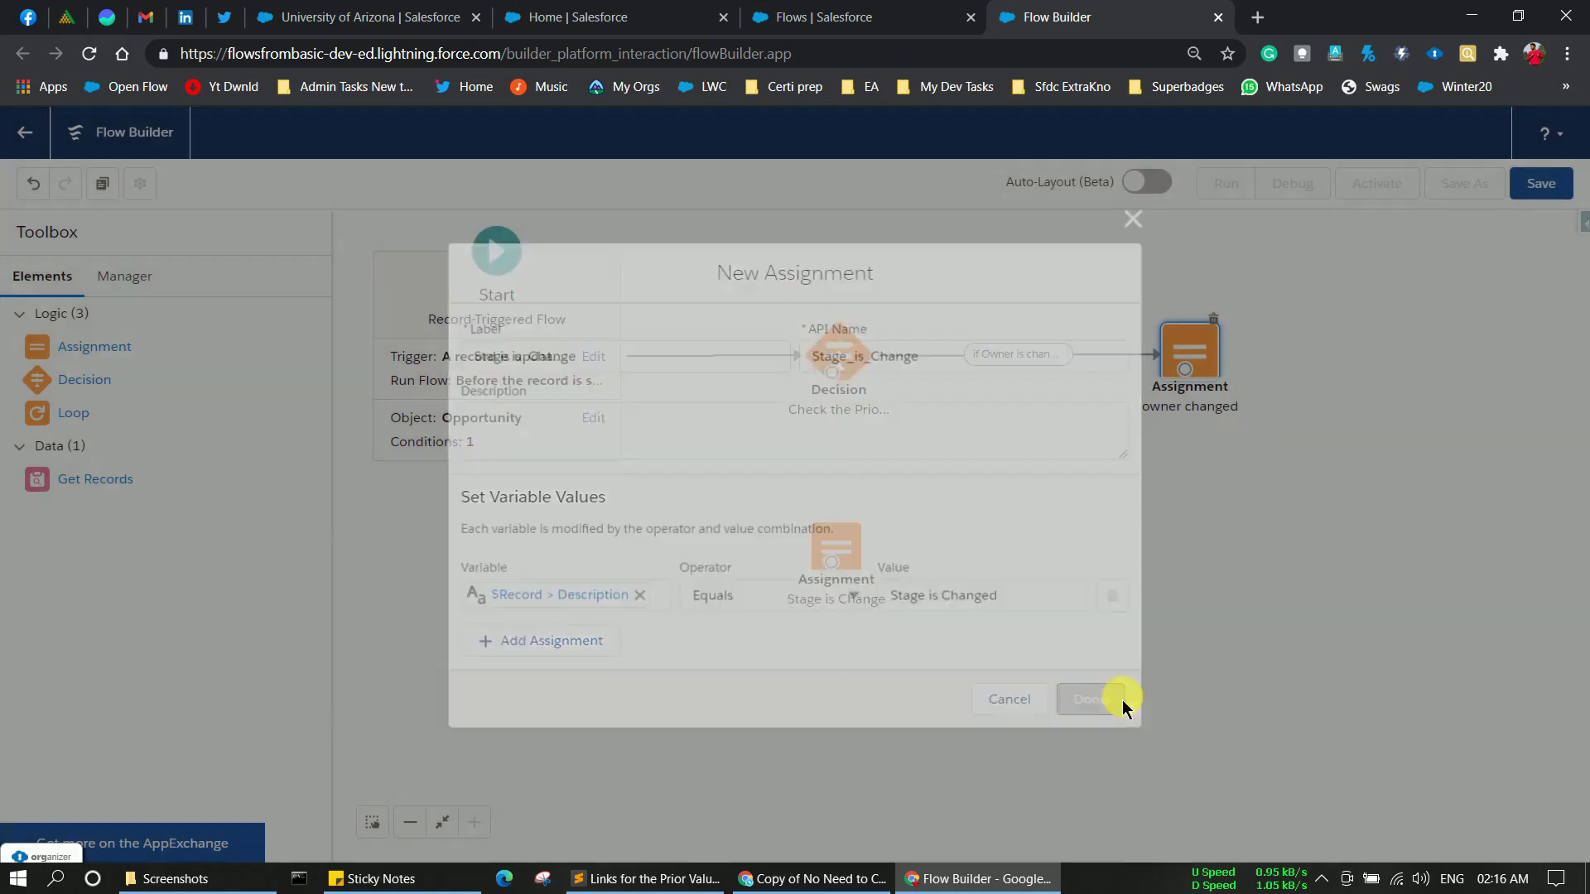
Step: Connect the Decision to the "Stage is Change" assignment using the outcome "if Stage is changed" and move that assignment slightly lower
{"action": "left_click_drag", "start_coordinate": [833, 373], "coordinate": [831, 570]}
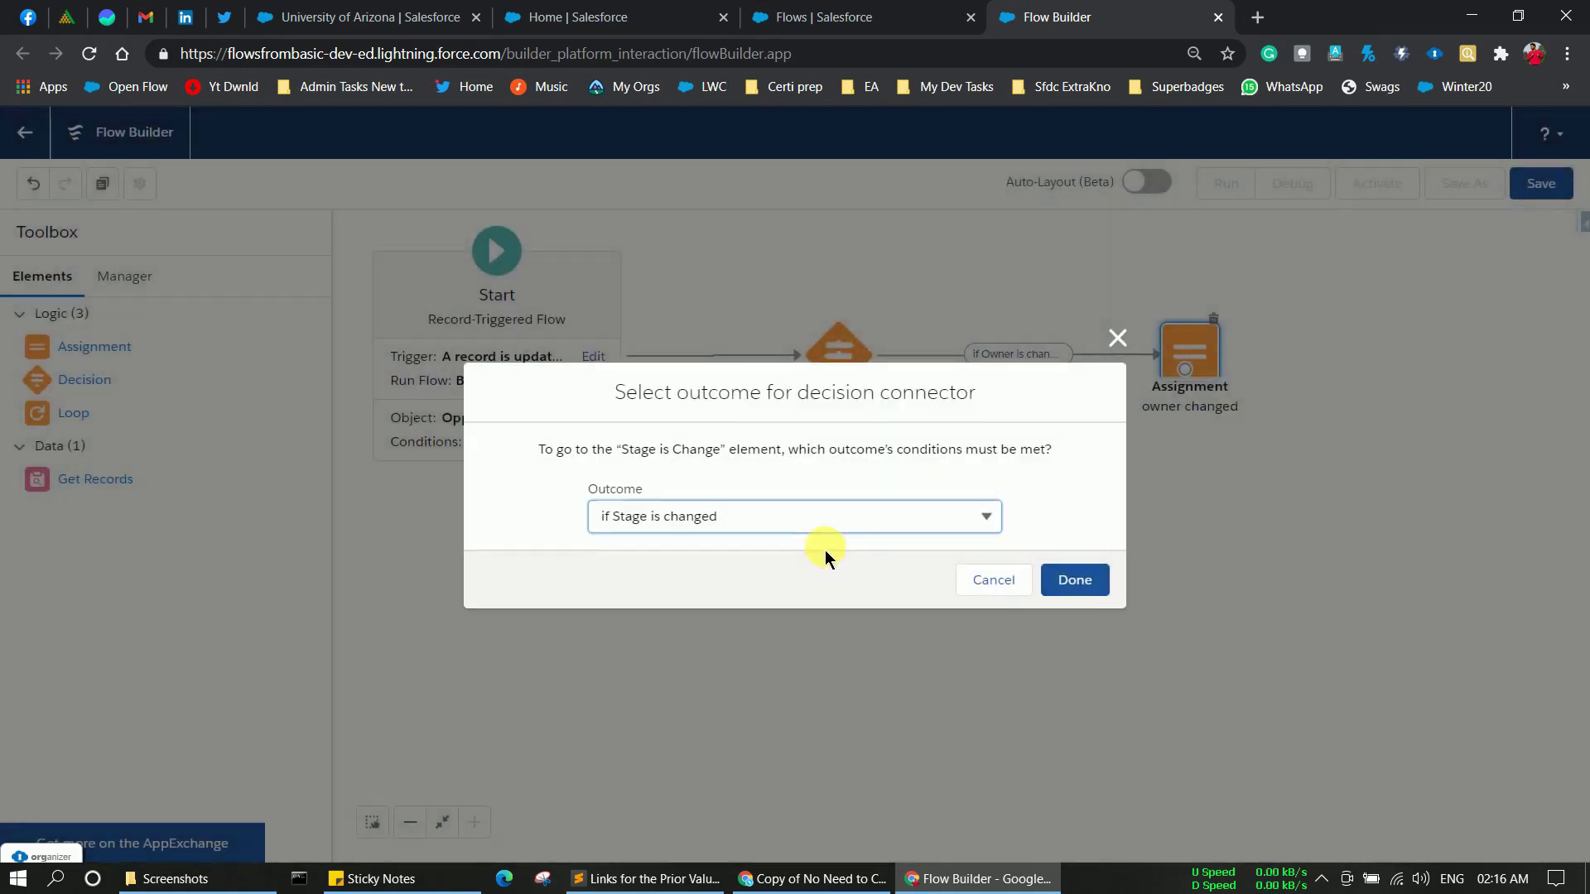
{"action": "left_click", "coordinate": [1077, 576]}
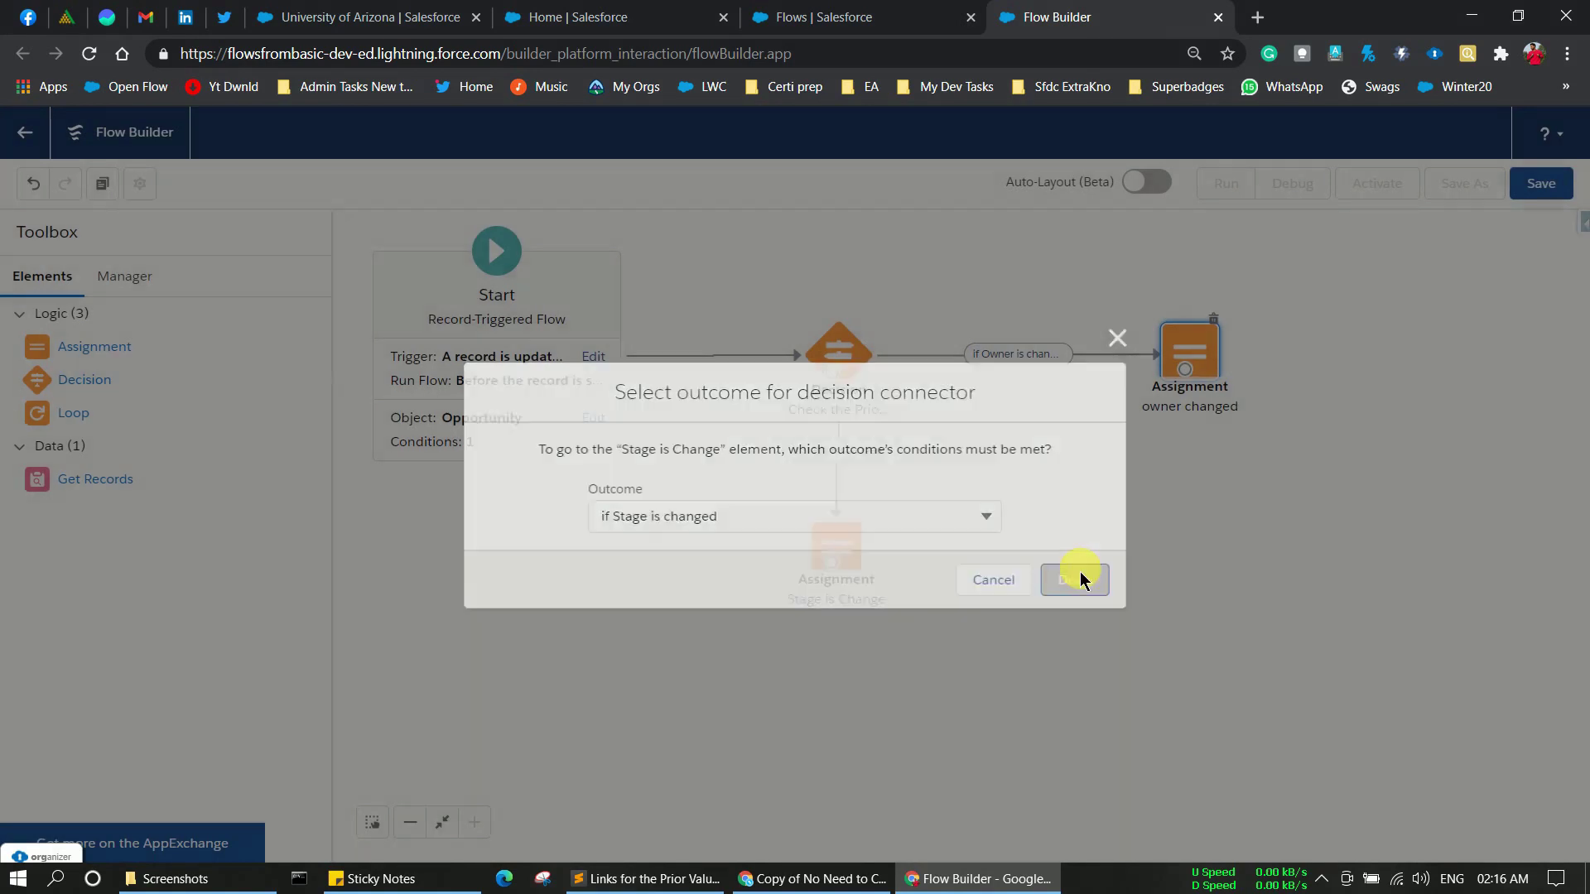
{"action": "left_click_drag", "start_coordinate": [865, 613], "coordinate": [858, 617]}
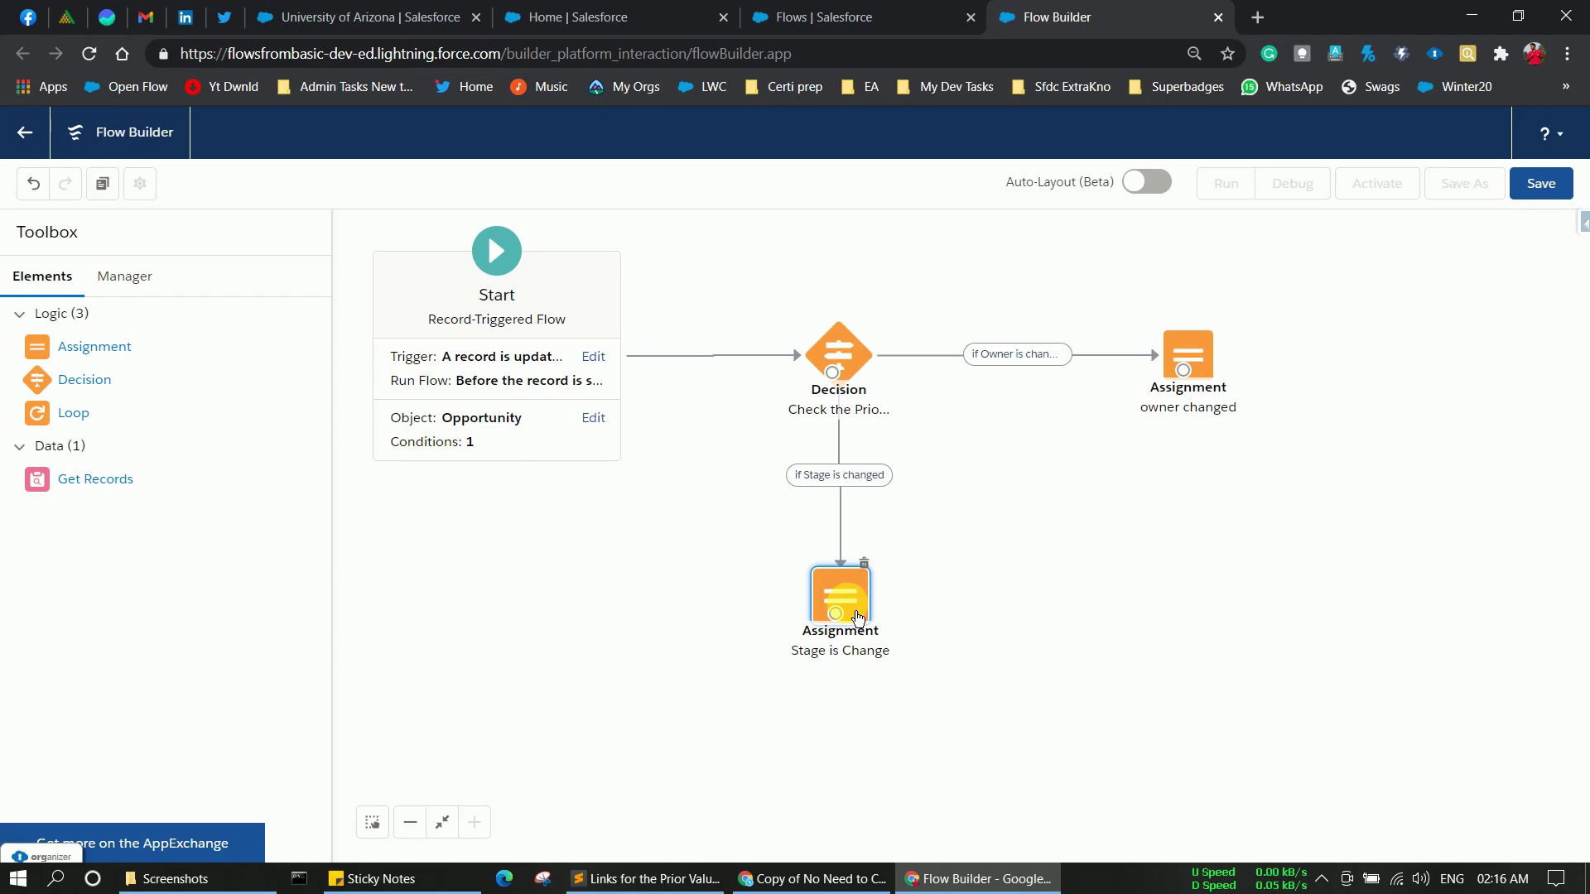
Step: Save the flow with the label "Prior Values to New Values" and activate it
{"action": "left_click", "coordinate": [1536, 185]}
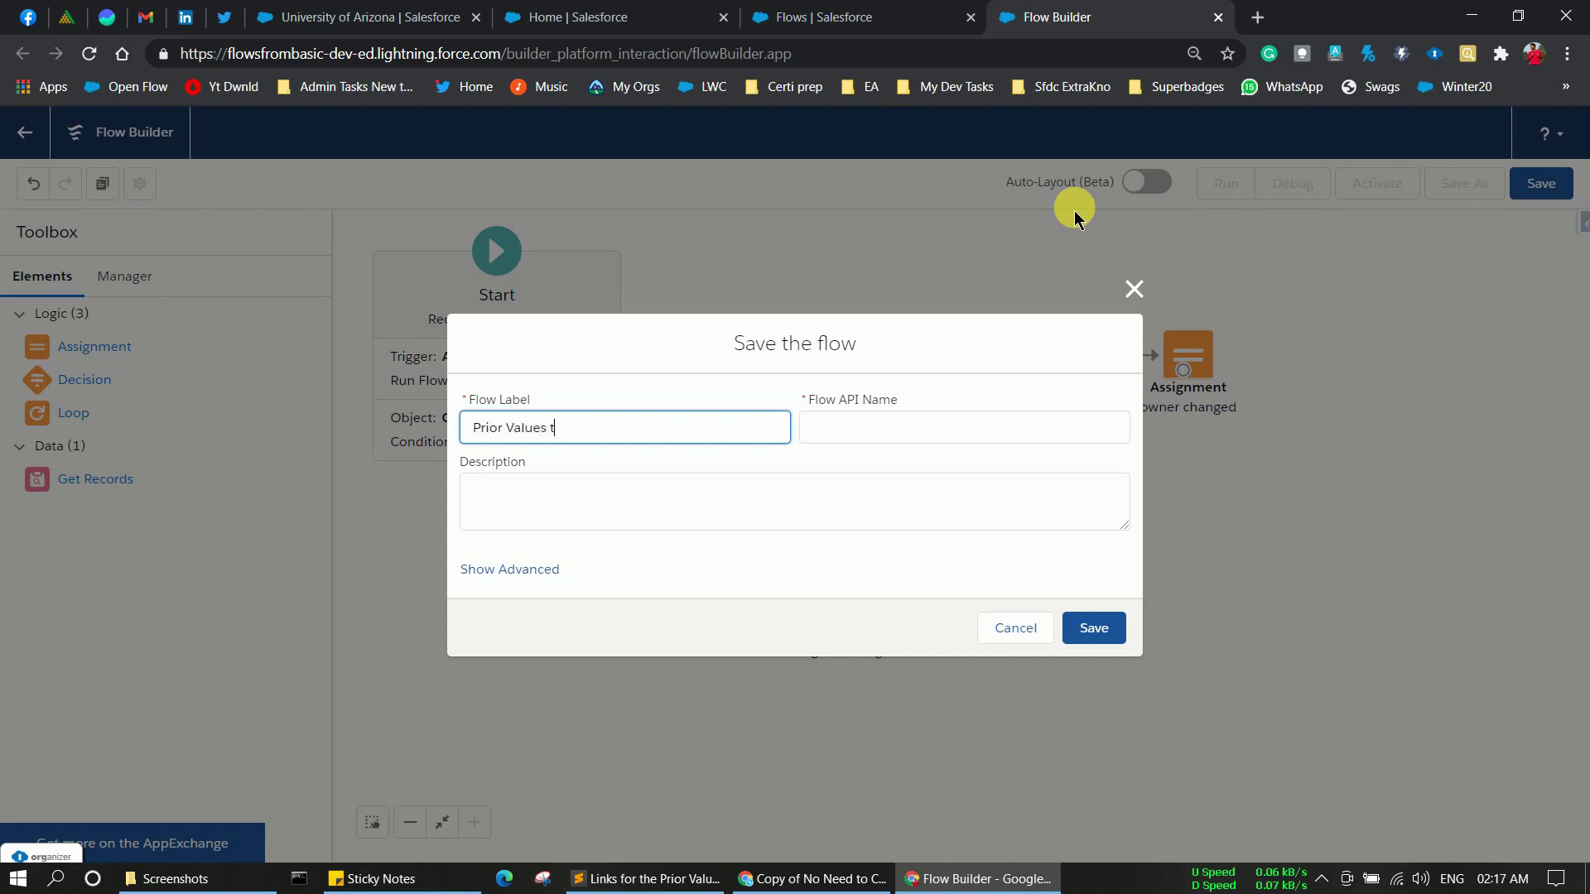
{"action": "type", "text": "New Values"}
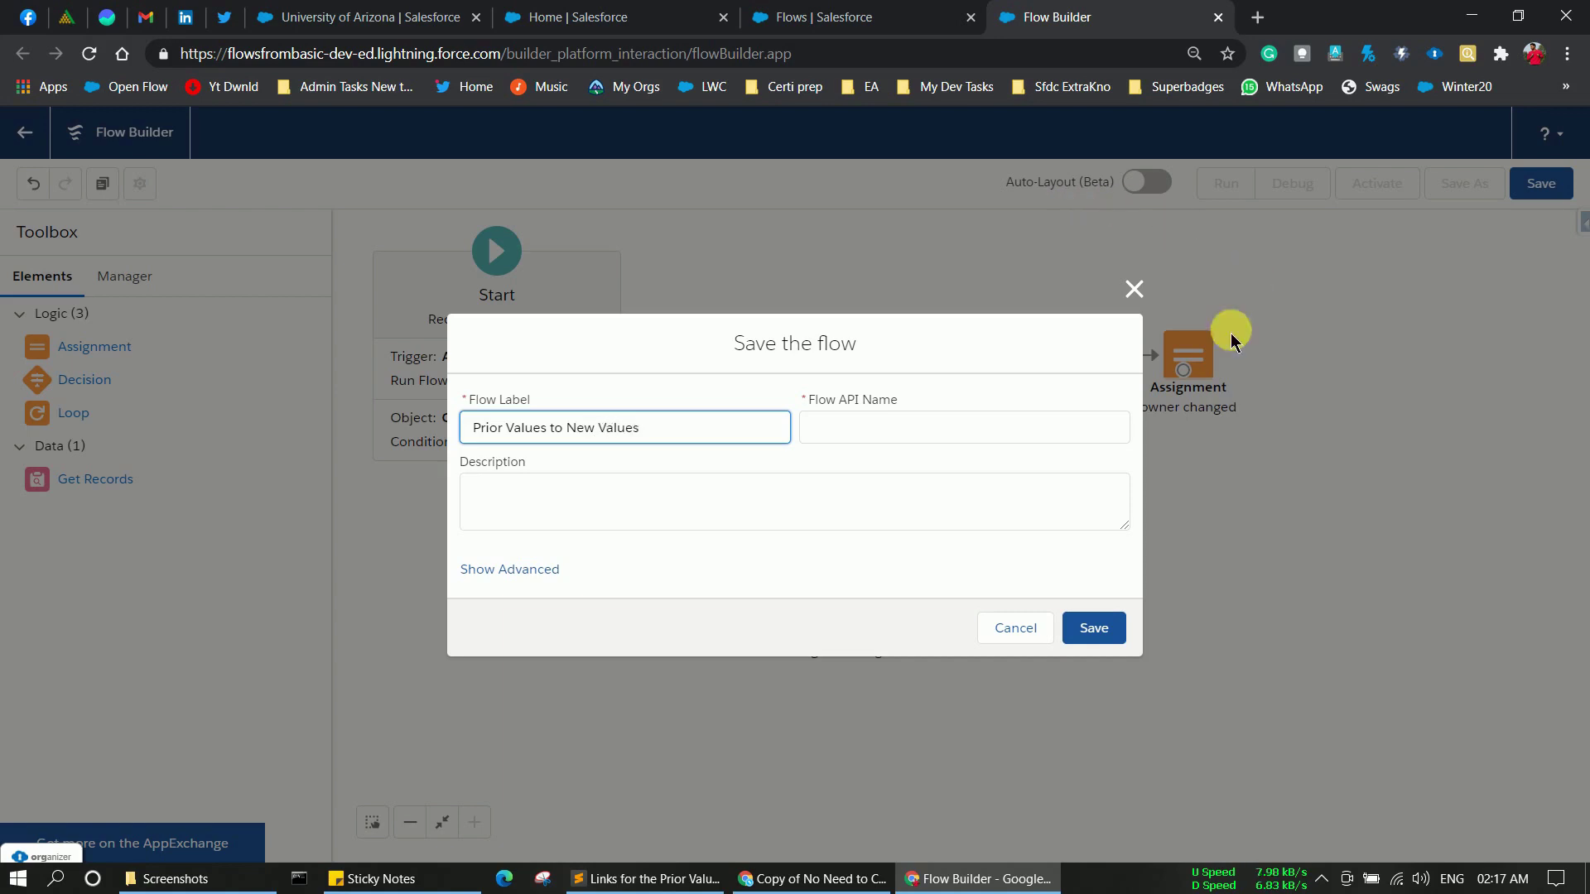
{"action": "left_click", "coordinate": [995, 430]}
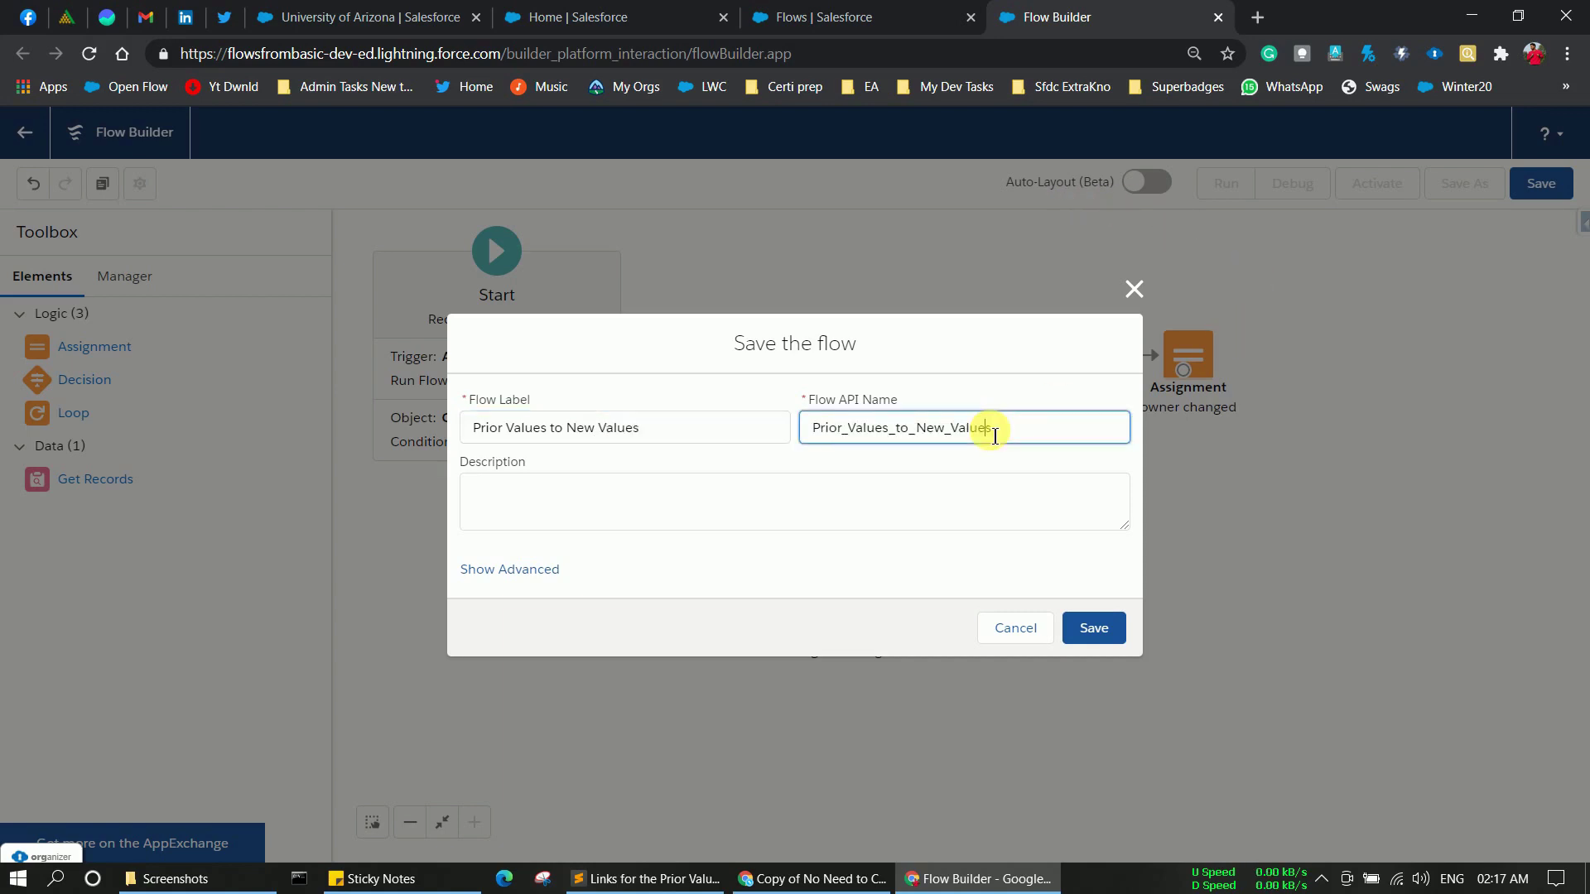
{"action": "left_click", "coordinate": [1108, 631]}
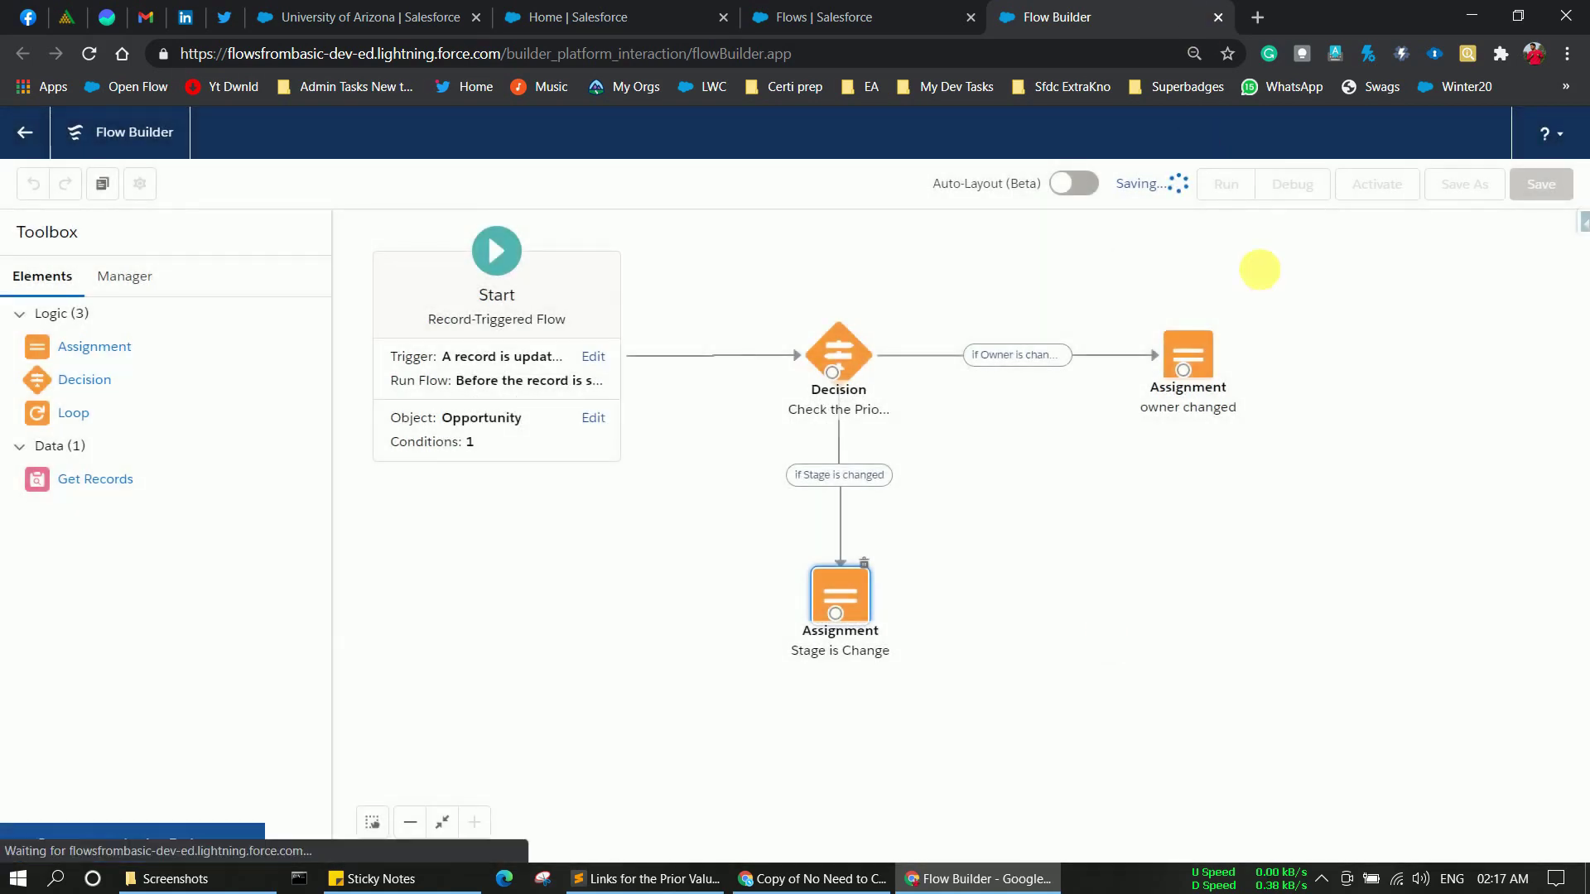
{"action": "left_click", "coordinate": [1379, 185]}
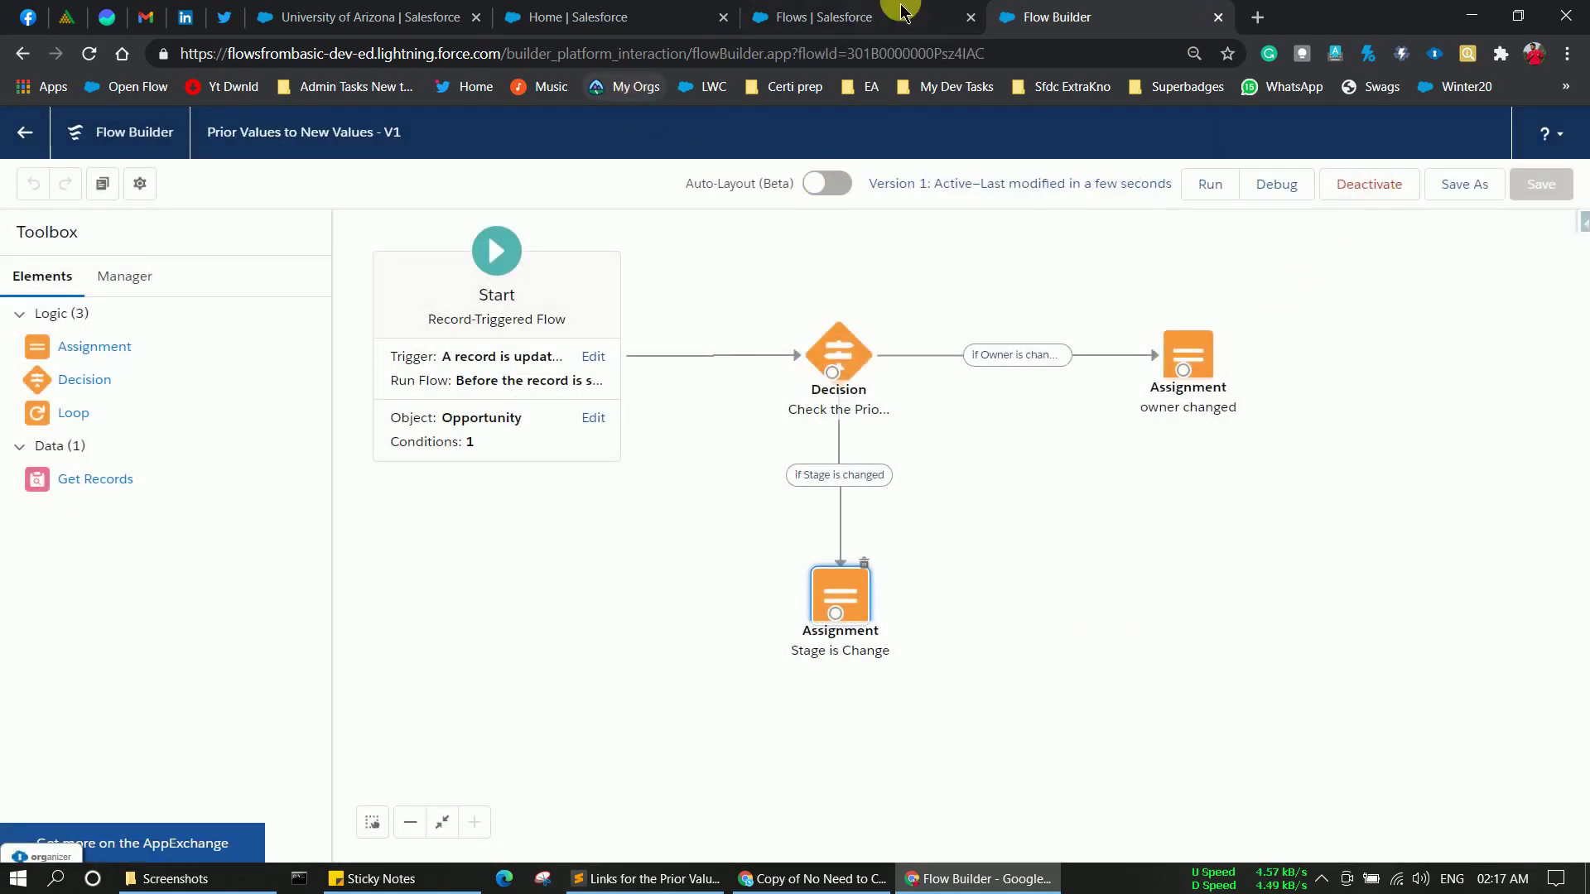
Step: Switch to the Salesforce home page and open the $75,000 Edge Emergency Generator record from the All Opportunities list
{"action": "left_click", "coordinate": [626, 25]}
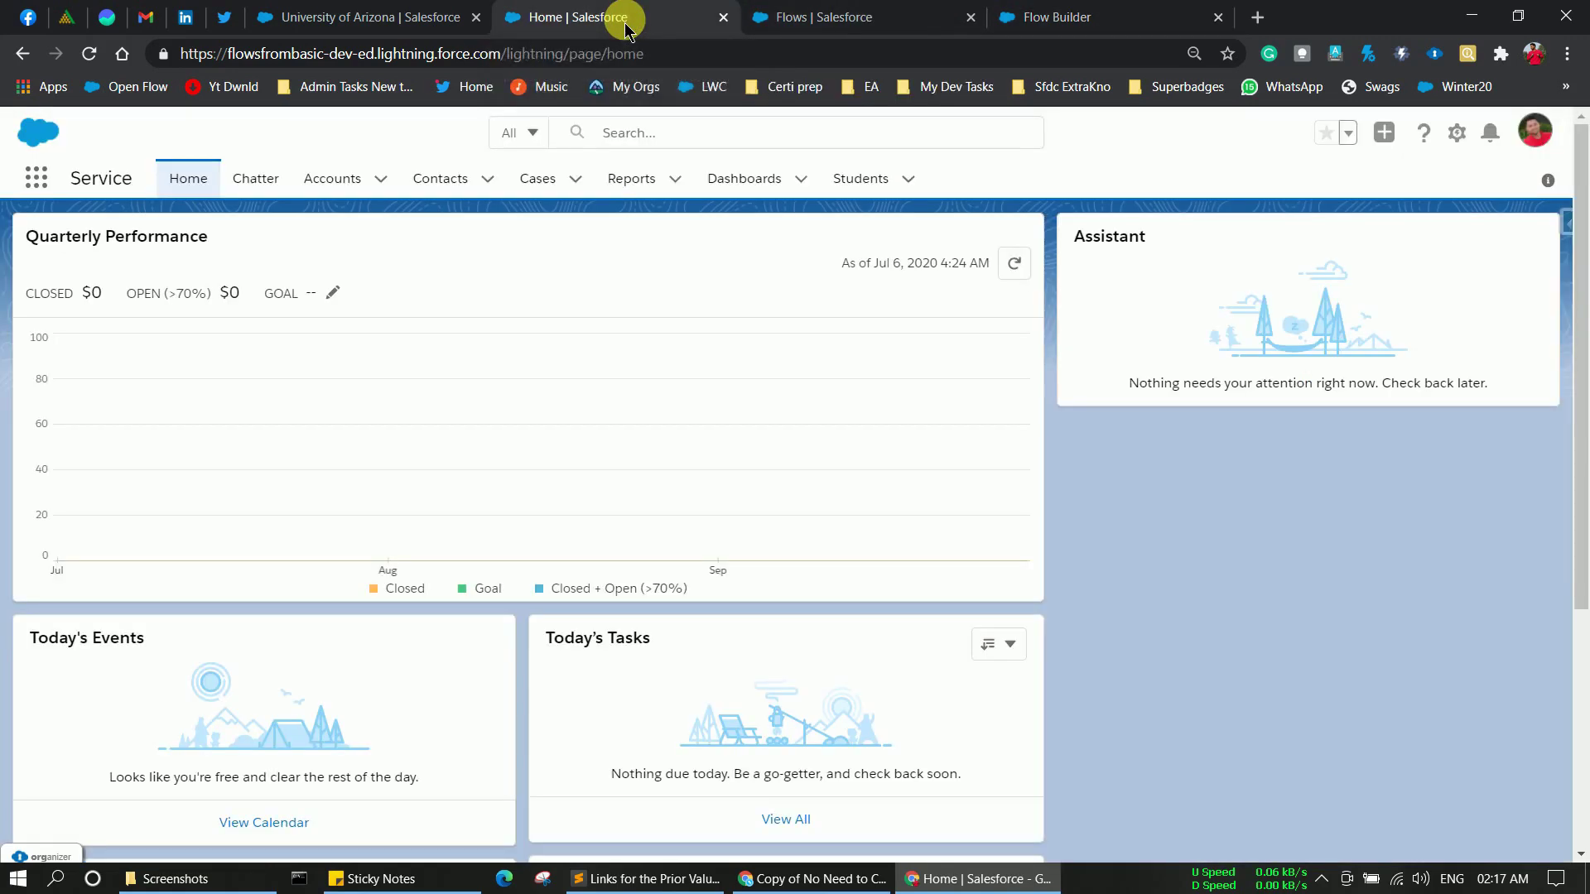
{"action": "left_click", "coordinate": [44, 187]}
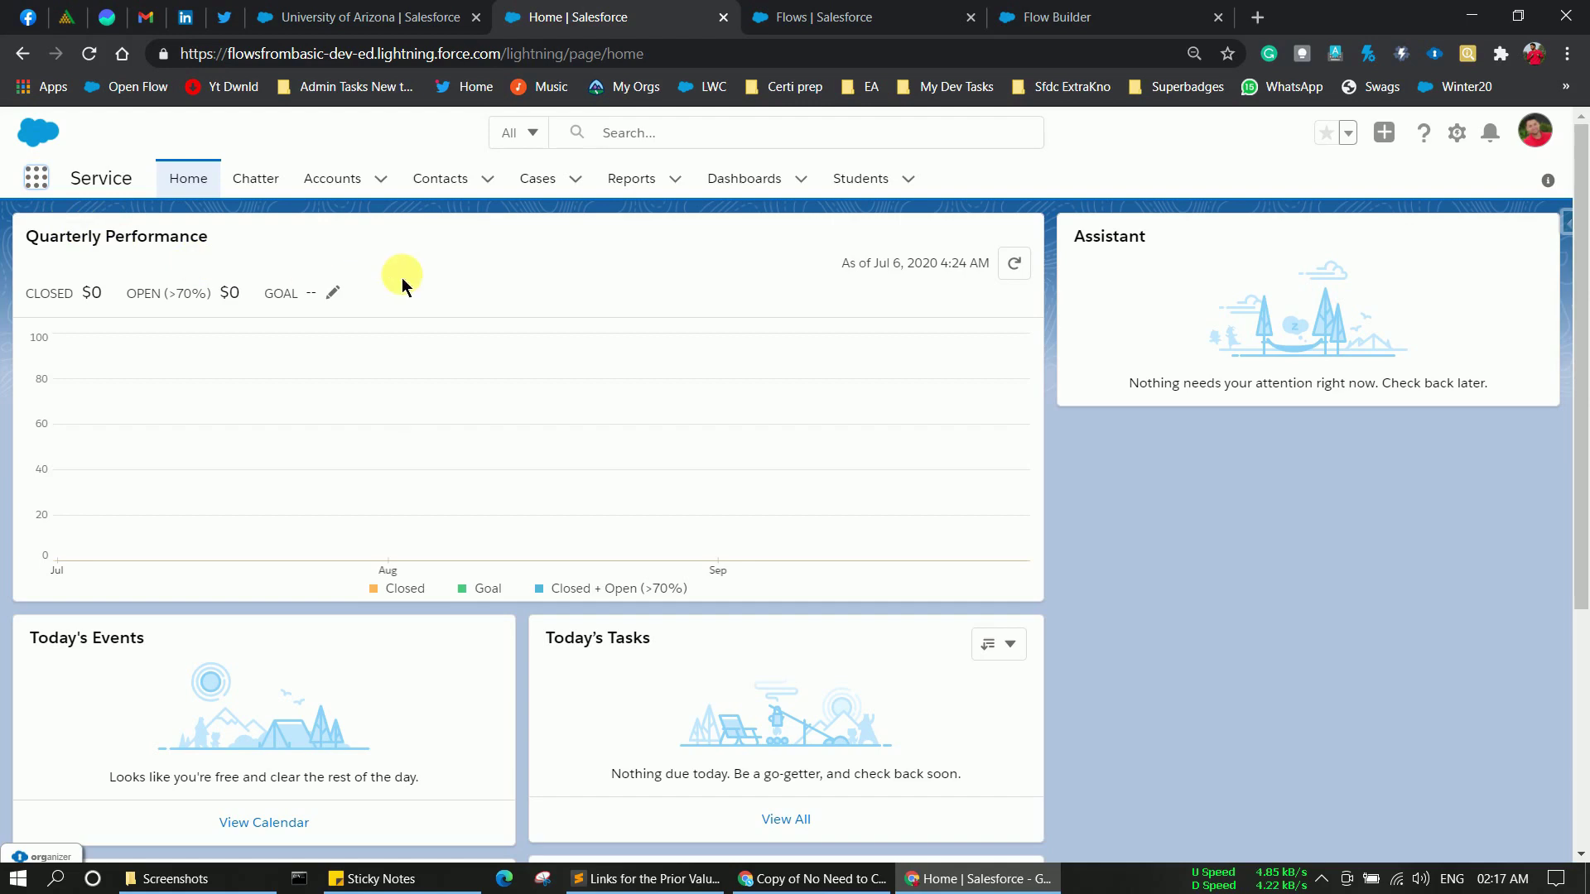
{"action": "type", "text": "opp"}
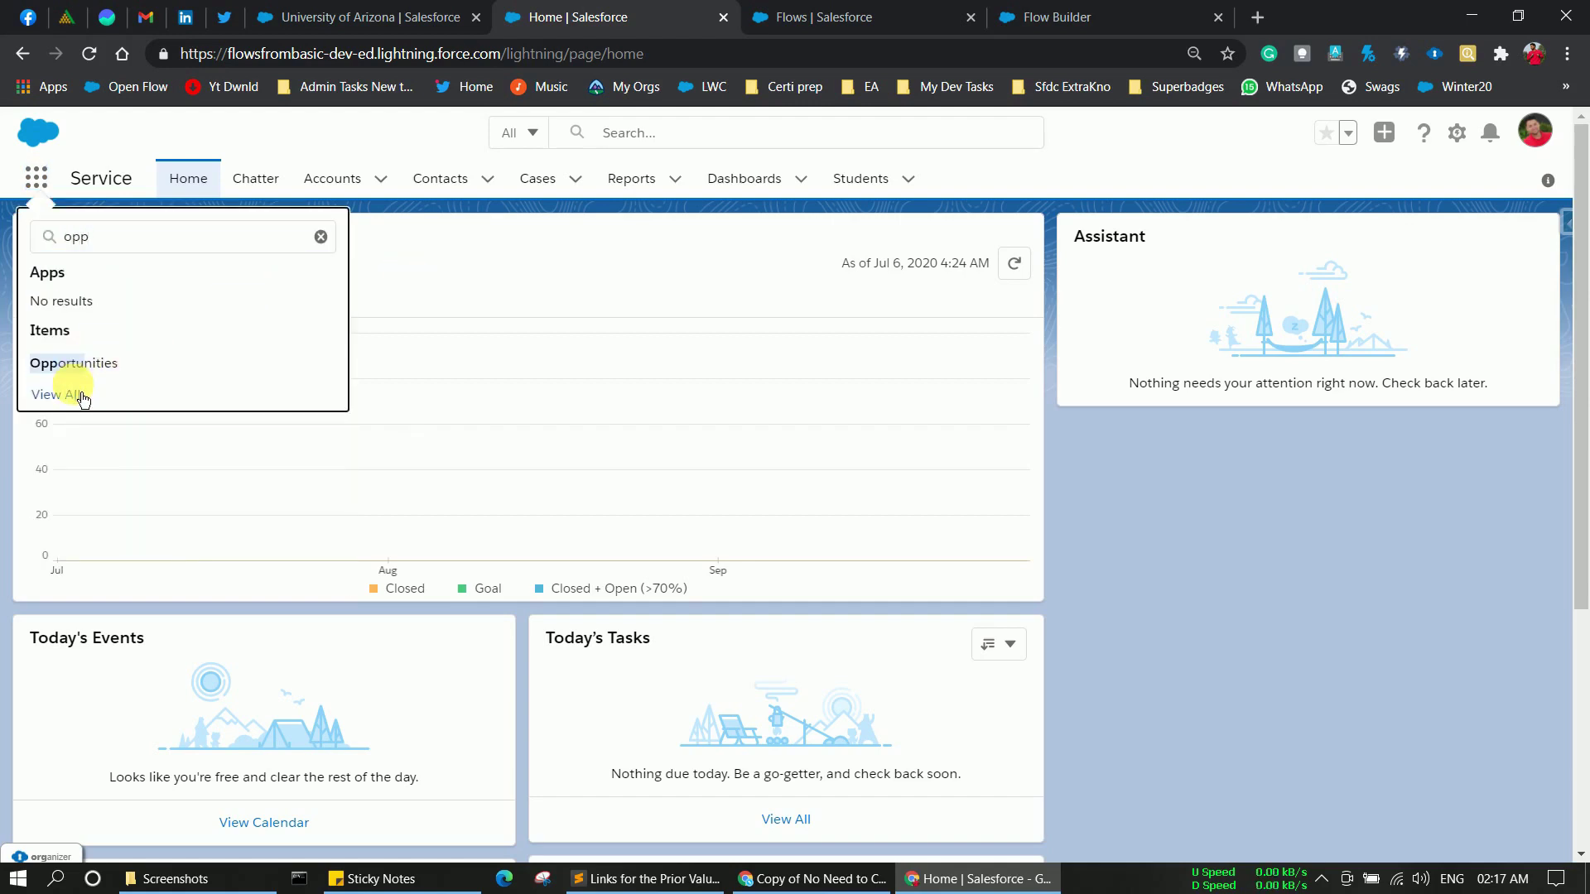
{"action": "left_click", "coordinate": [73, 361]}
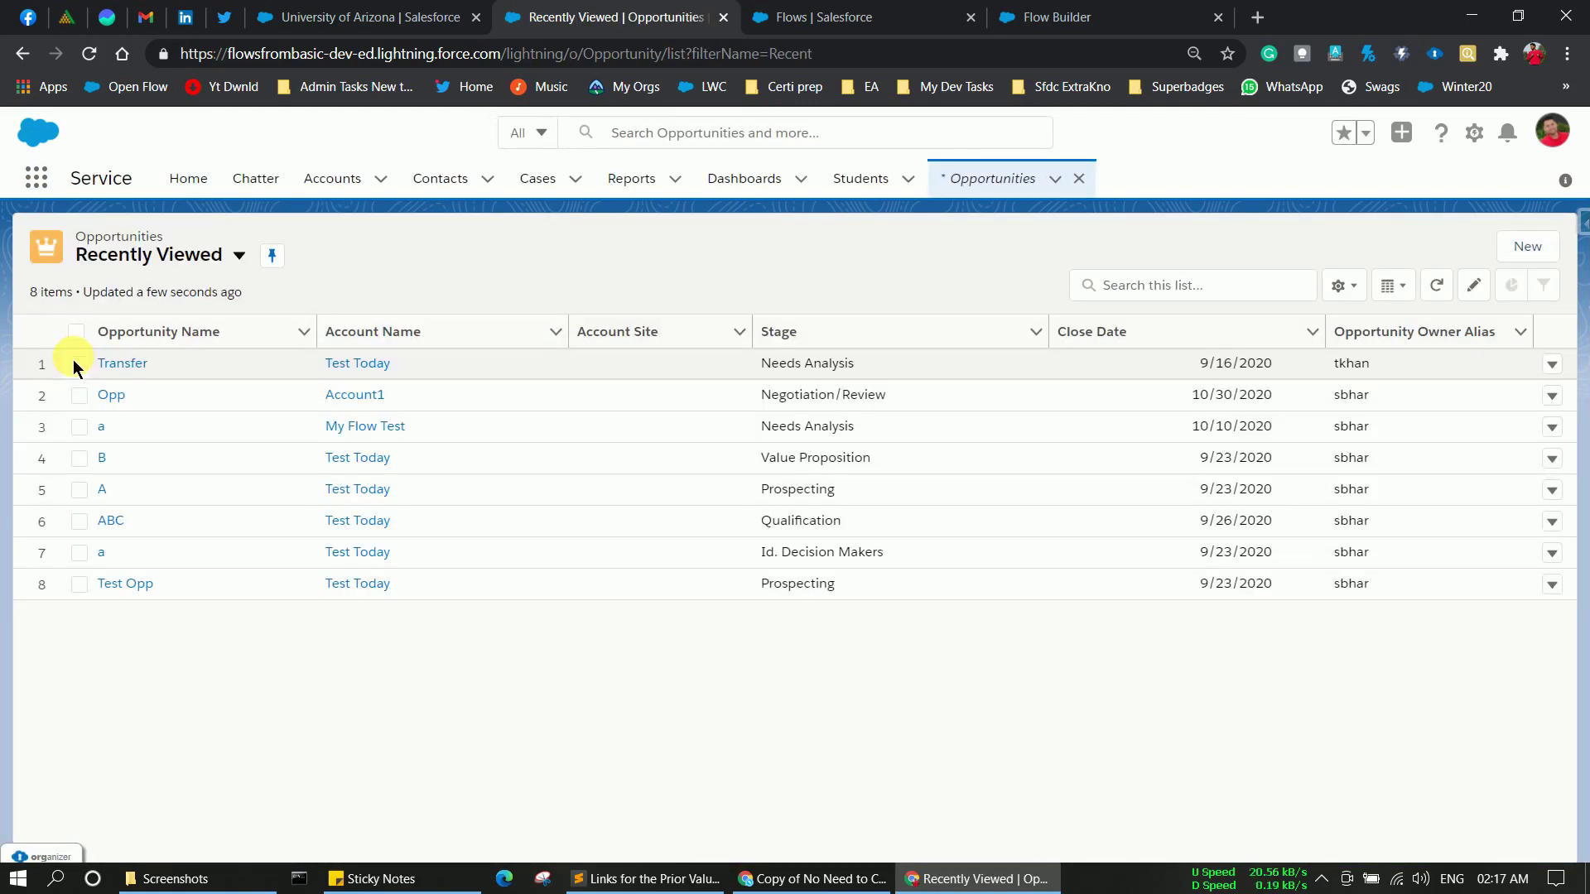
{"action": "left_click", "coordinate": [166, 256]}
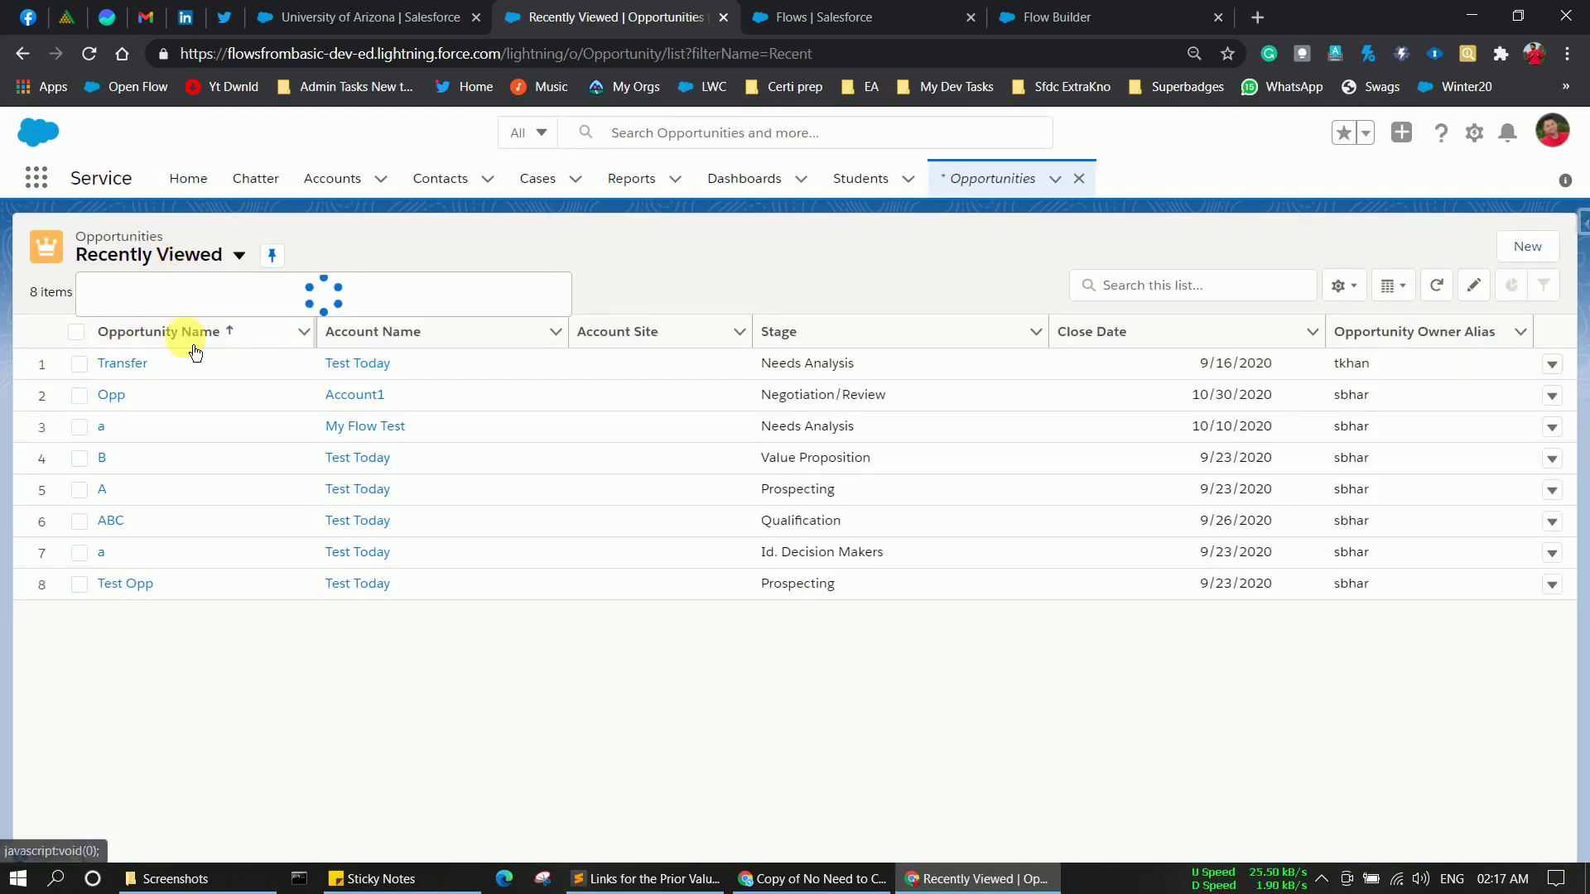
{"action": "left_click", "coordinate": [113, 406]}
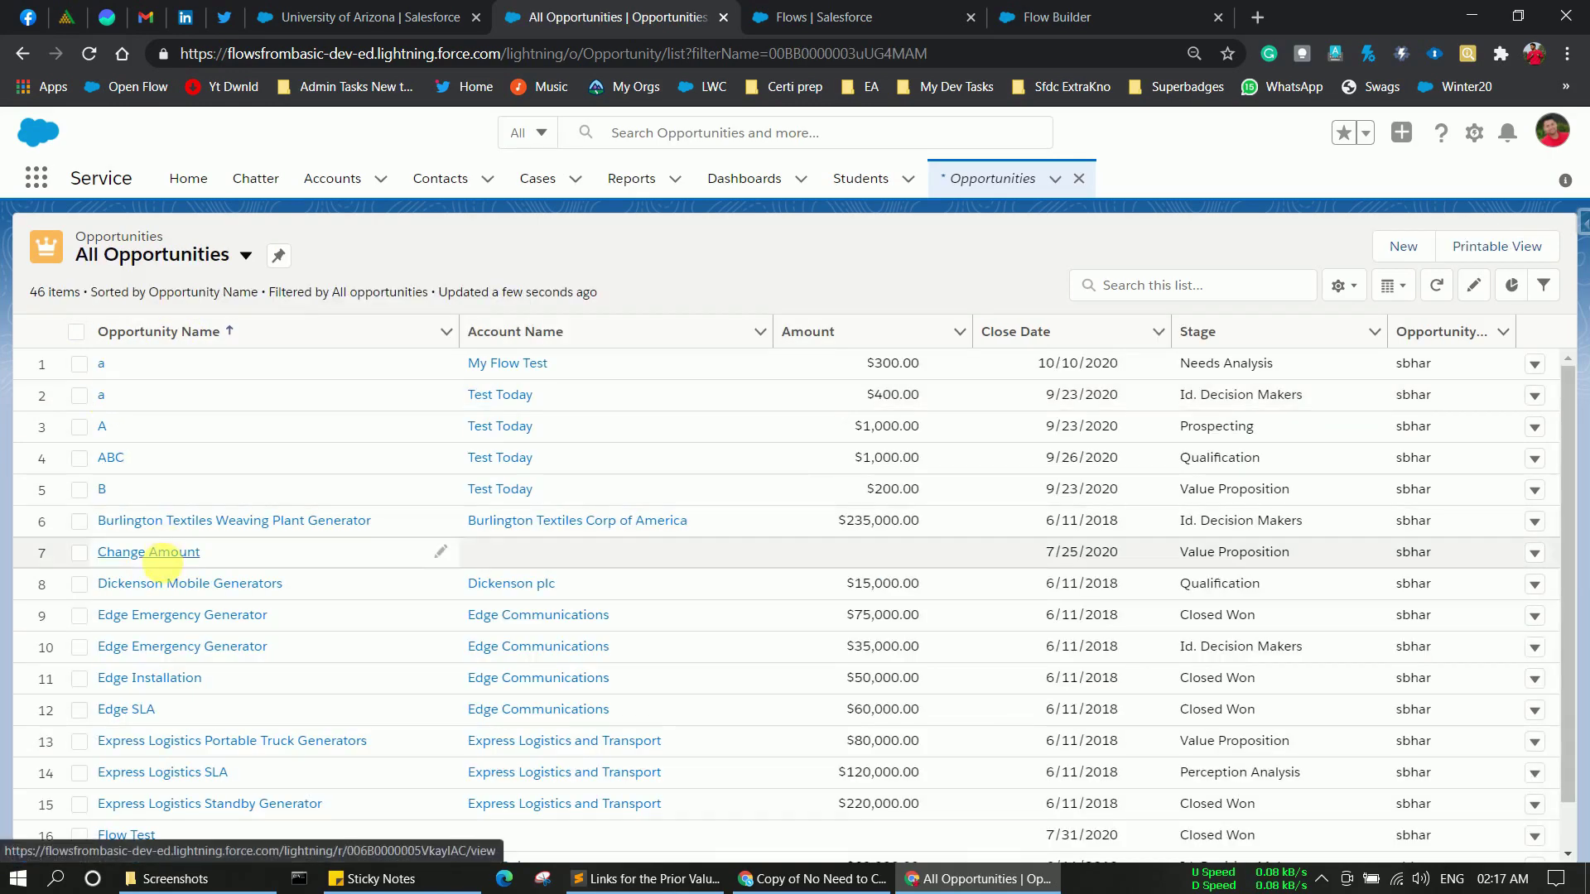
{"action": "left_click", "coordinate": [163, 618]}
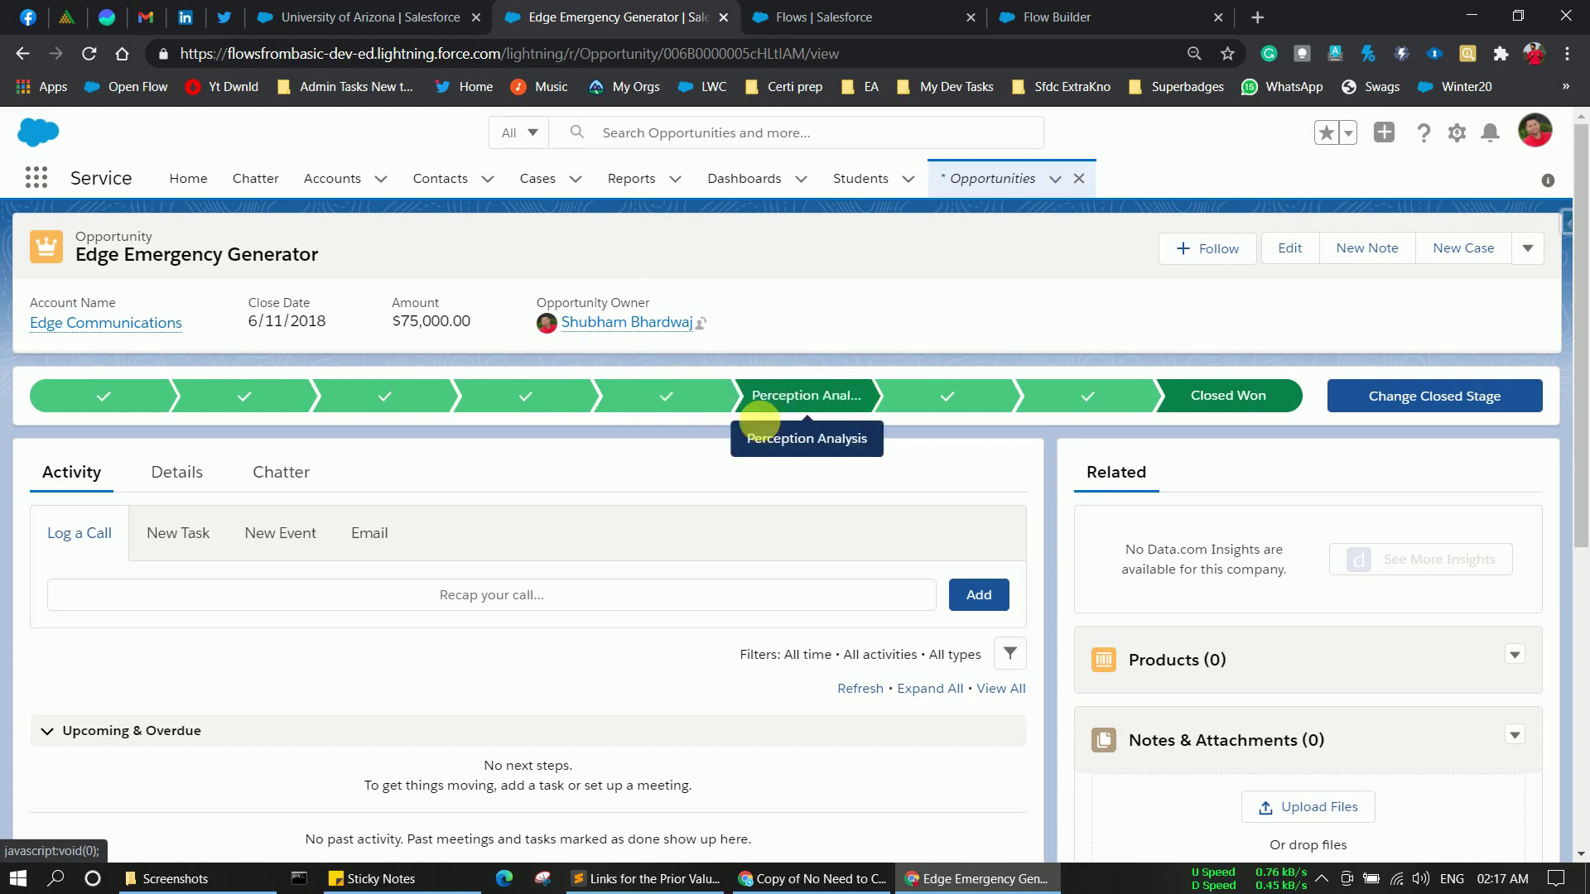
Step: Mark Perception Analysis as the opportunity's current stage and open the record's details
{"action": "left_click", "coordinate": [758, 399]}
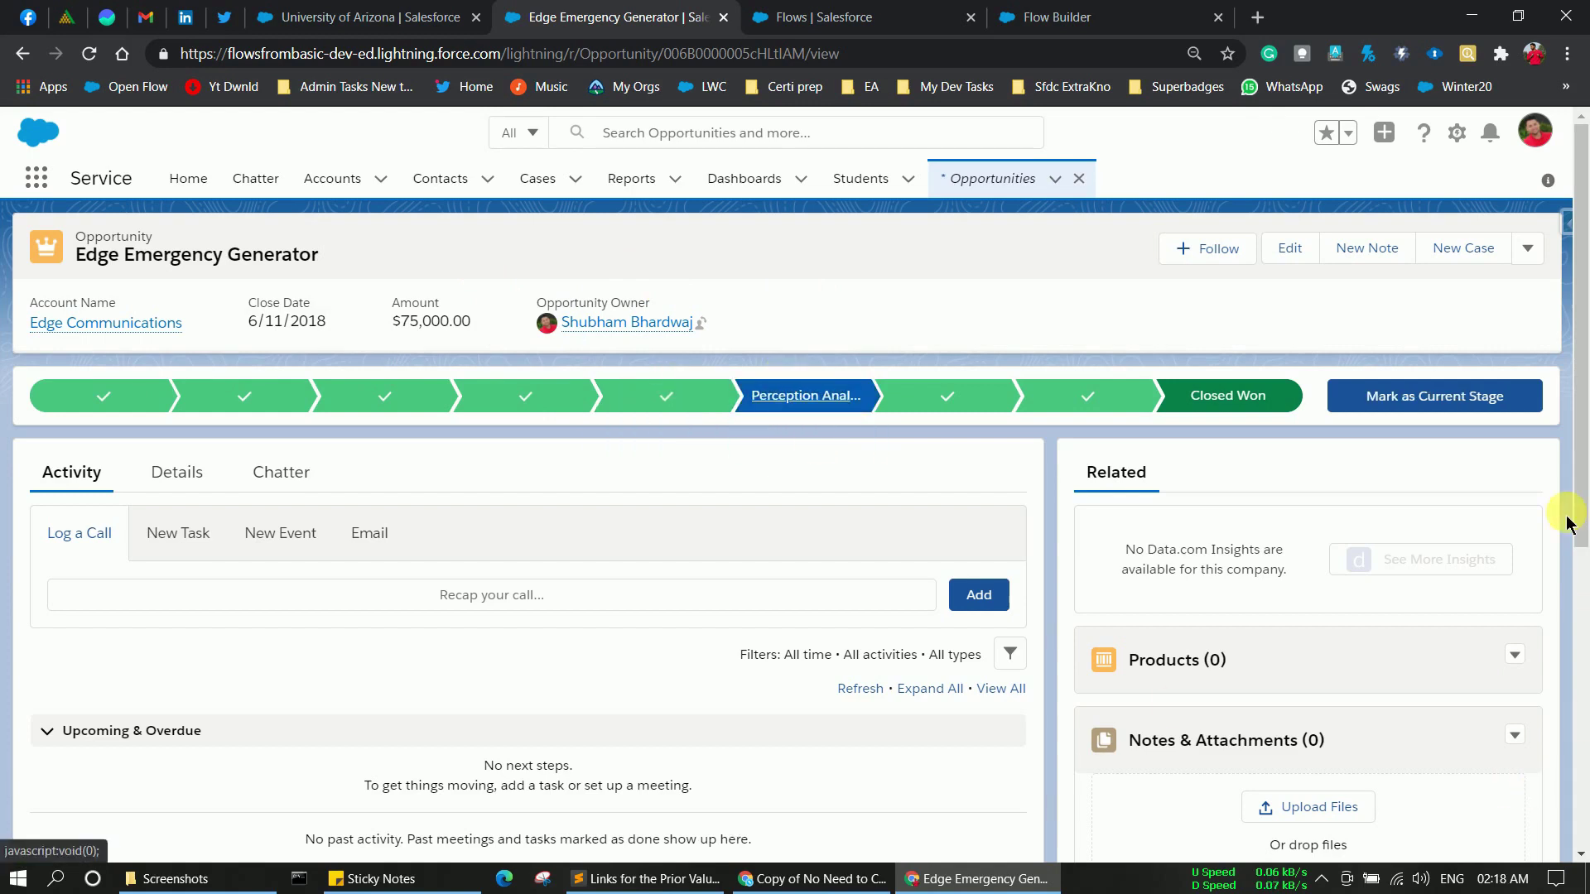
{"action": "left_click", "coordinate": [1456, 417]}
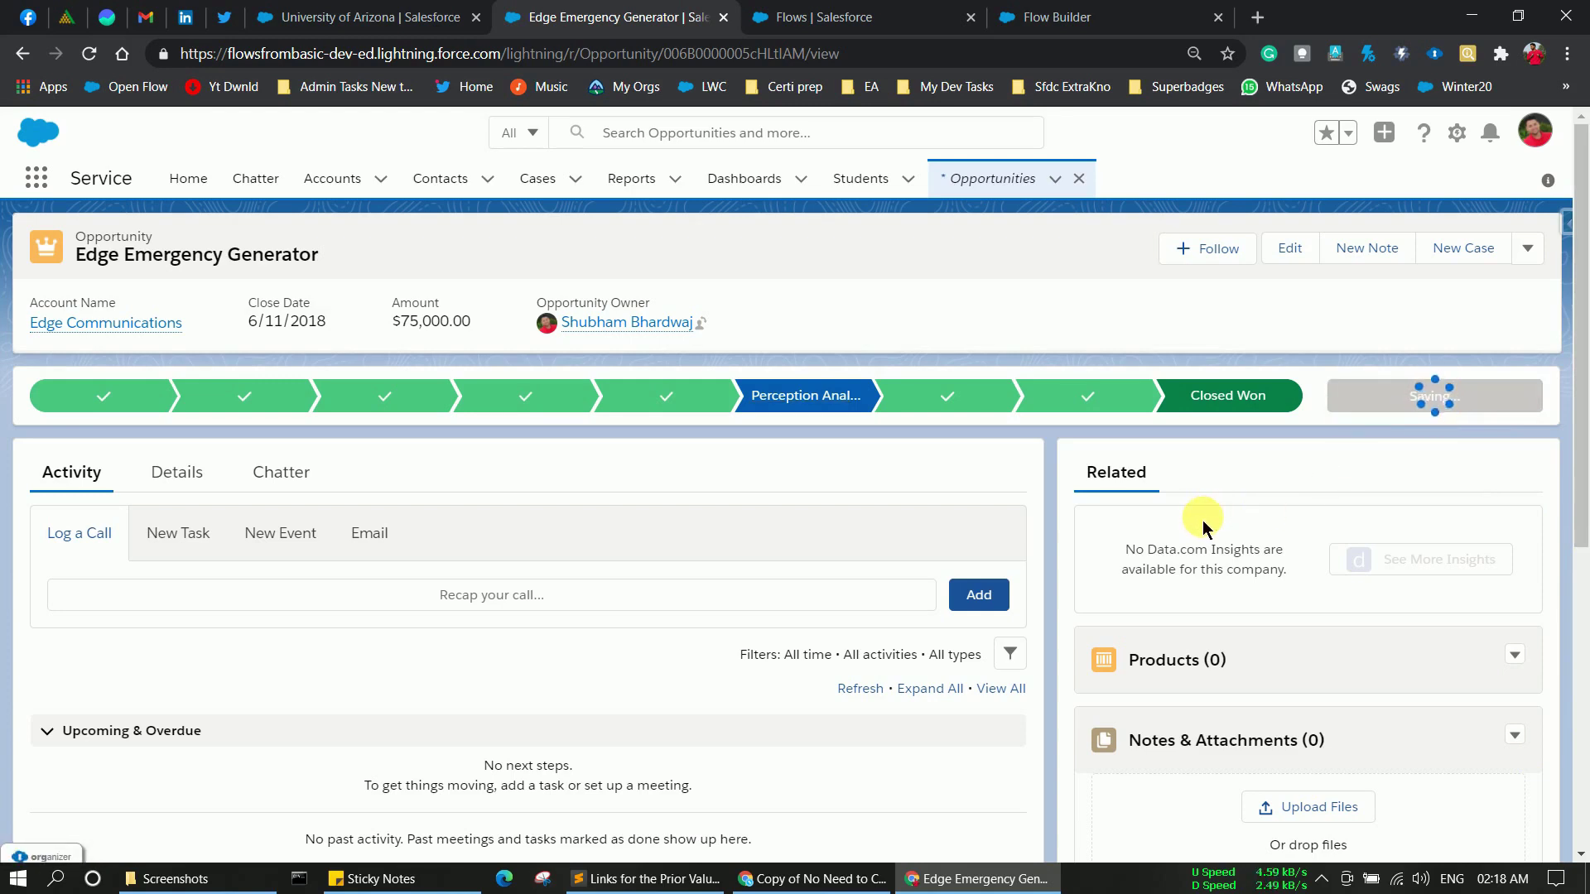
{"action": "left_click", "coordinate": [157, 481]}
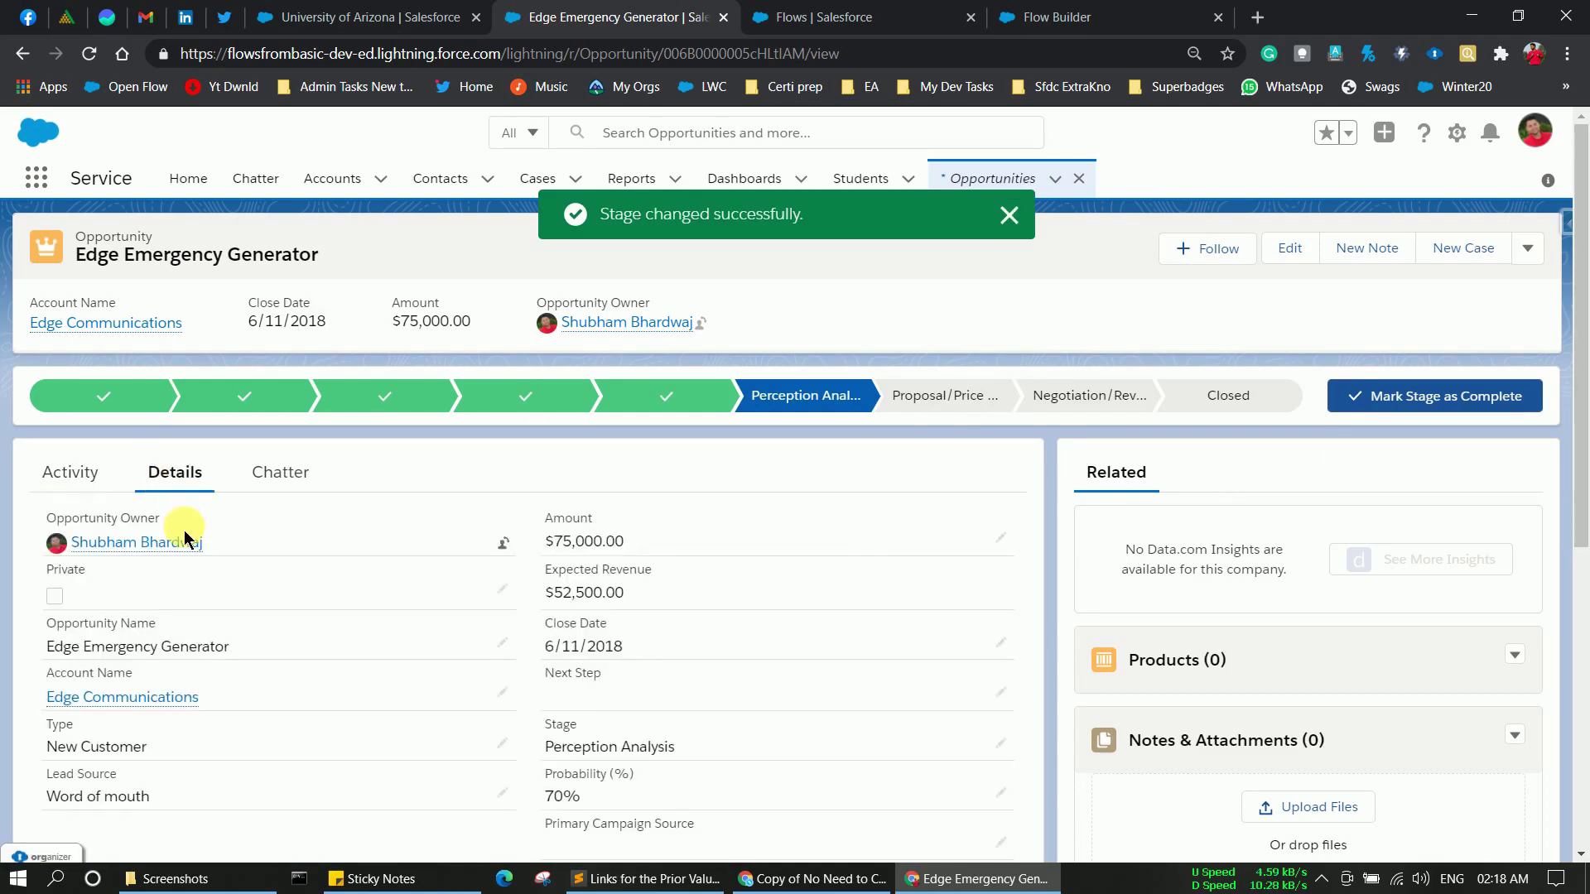
Step: Check the Description after the stage change, reassign the Edge Emergency Generator opportunity to the other listed user, and check the Description again
{"action": "scroll", "coordinate": [181, 530], "scroll_direction": "down", "scroll_amount": 10}
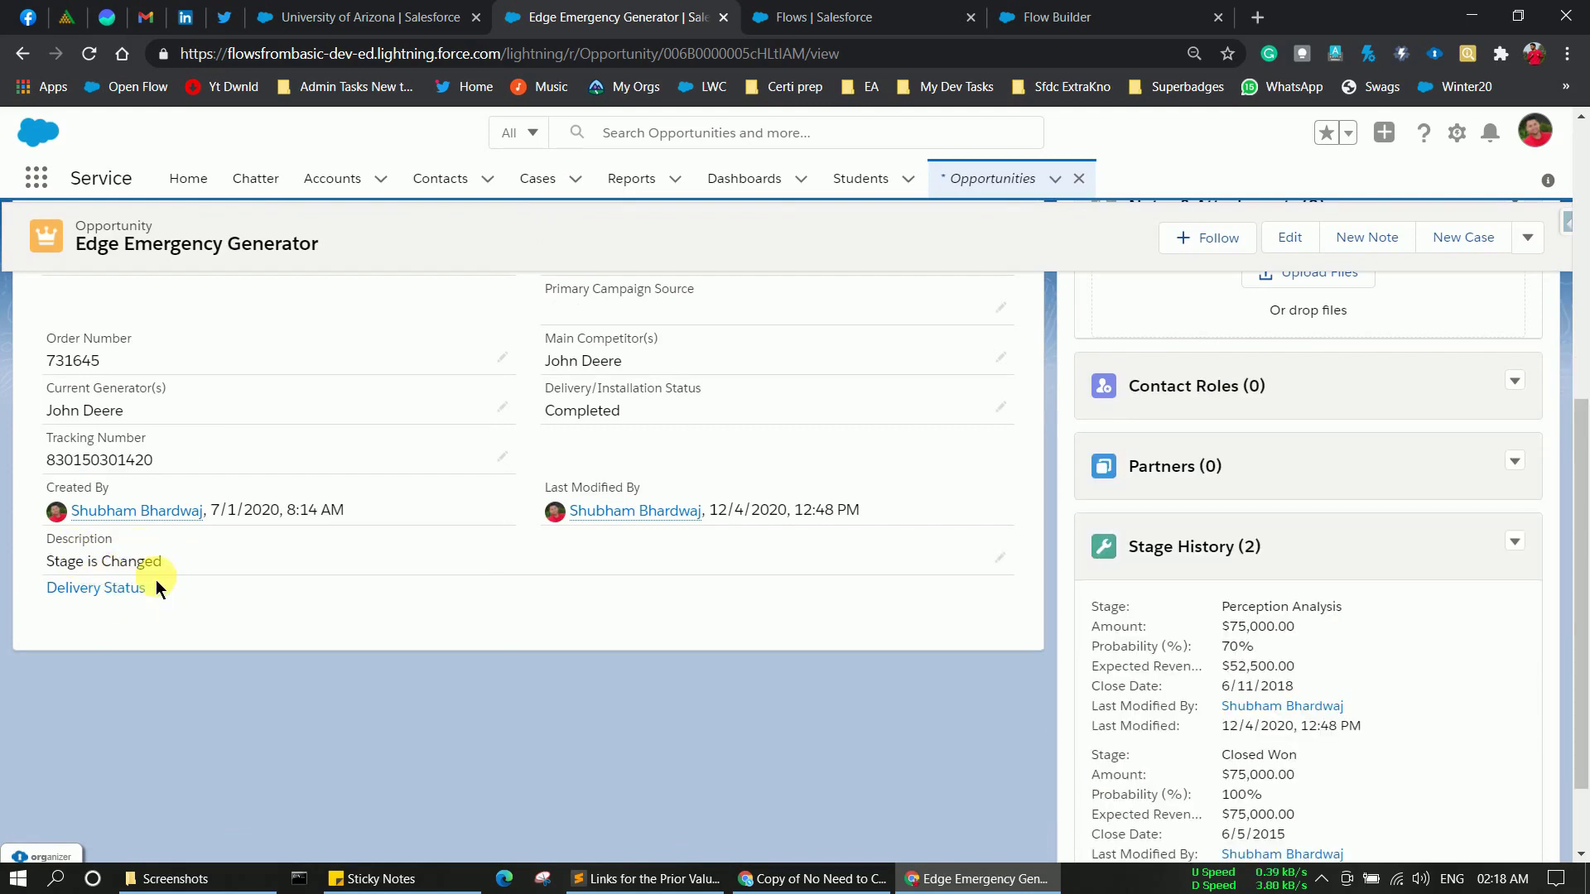
{"action": "scroll", "coordinate": [273, 572], "scroll_direction": "up", "scroll_amount": 10}
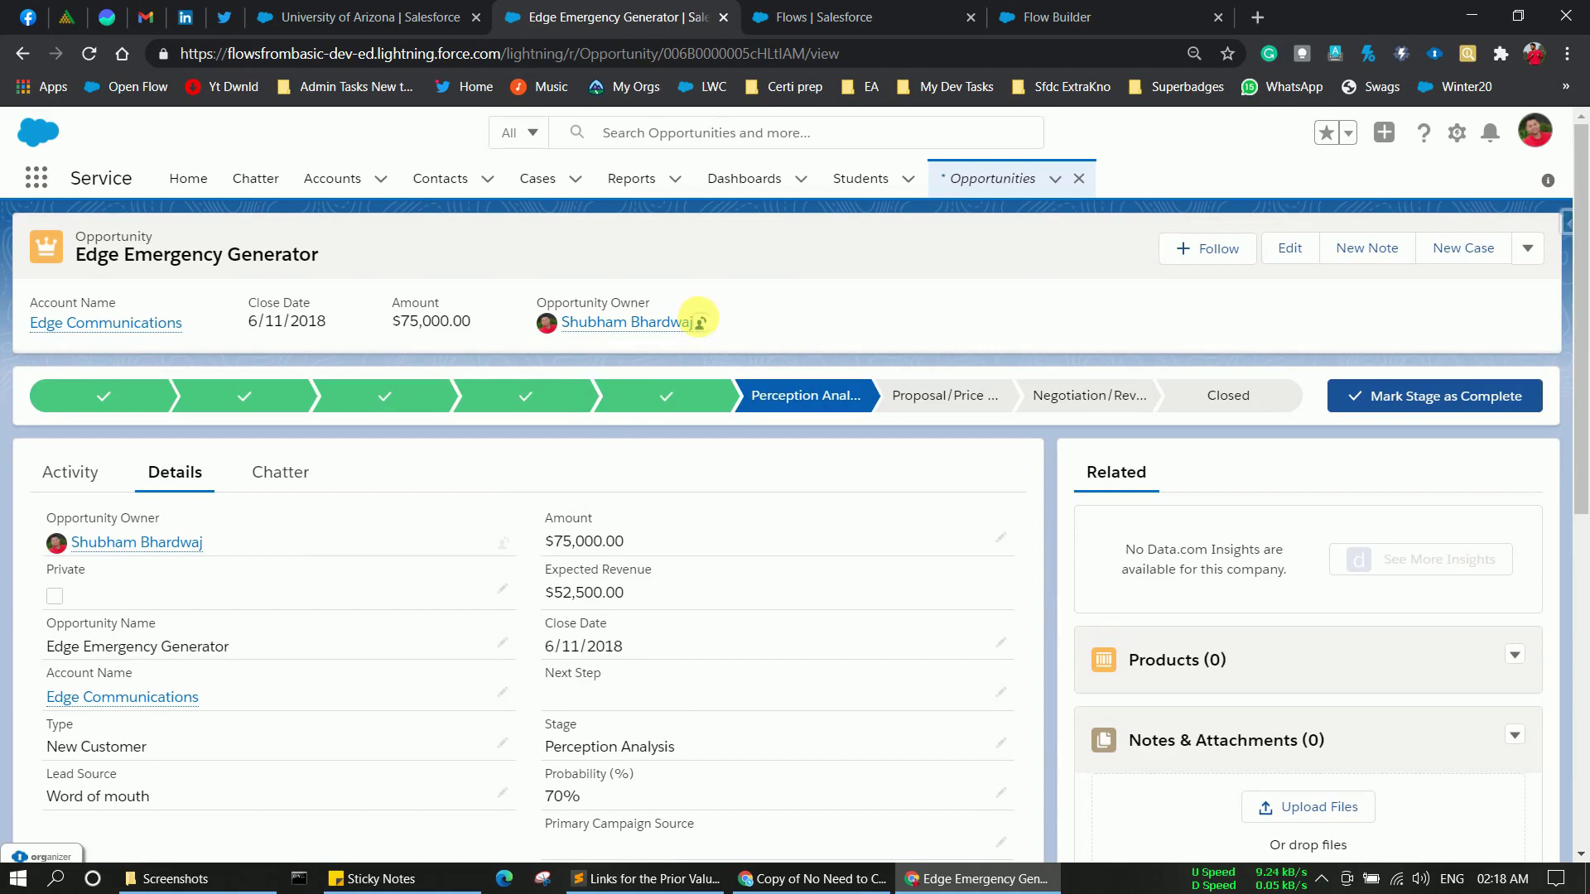
{"action": "left_click", "coordinate": [700, 321]}
{"action": "left_click", "coordinate": [688, 381]}
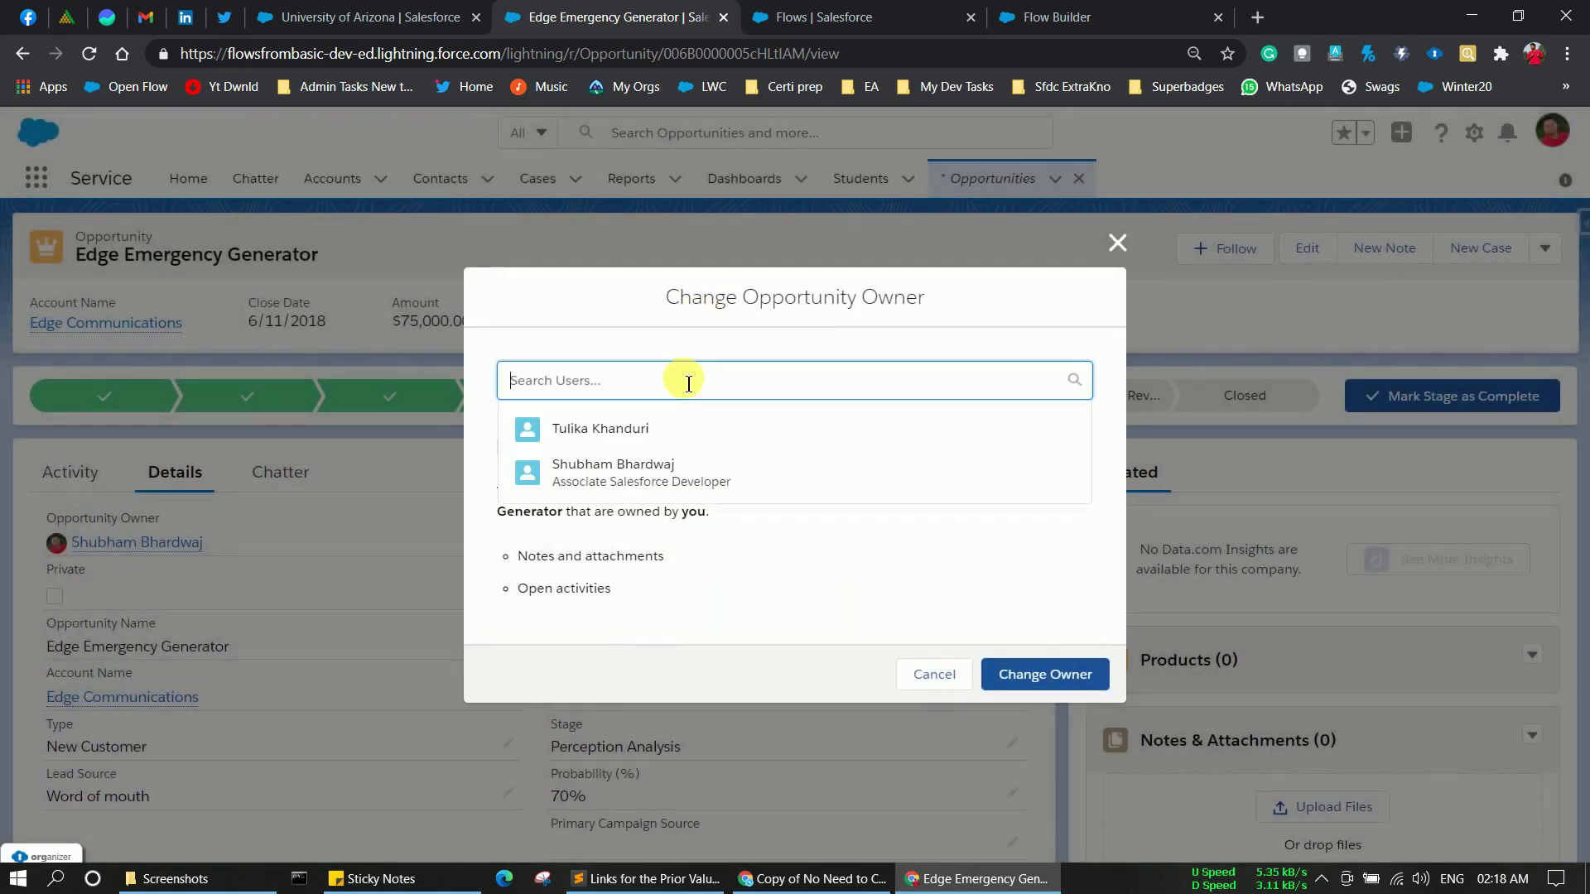
{"action": "left_click", "coordinate": [645, 442]}
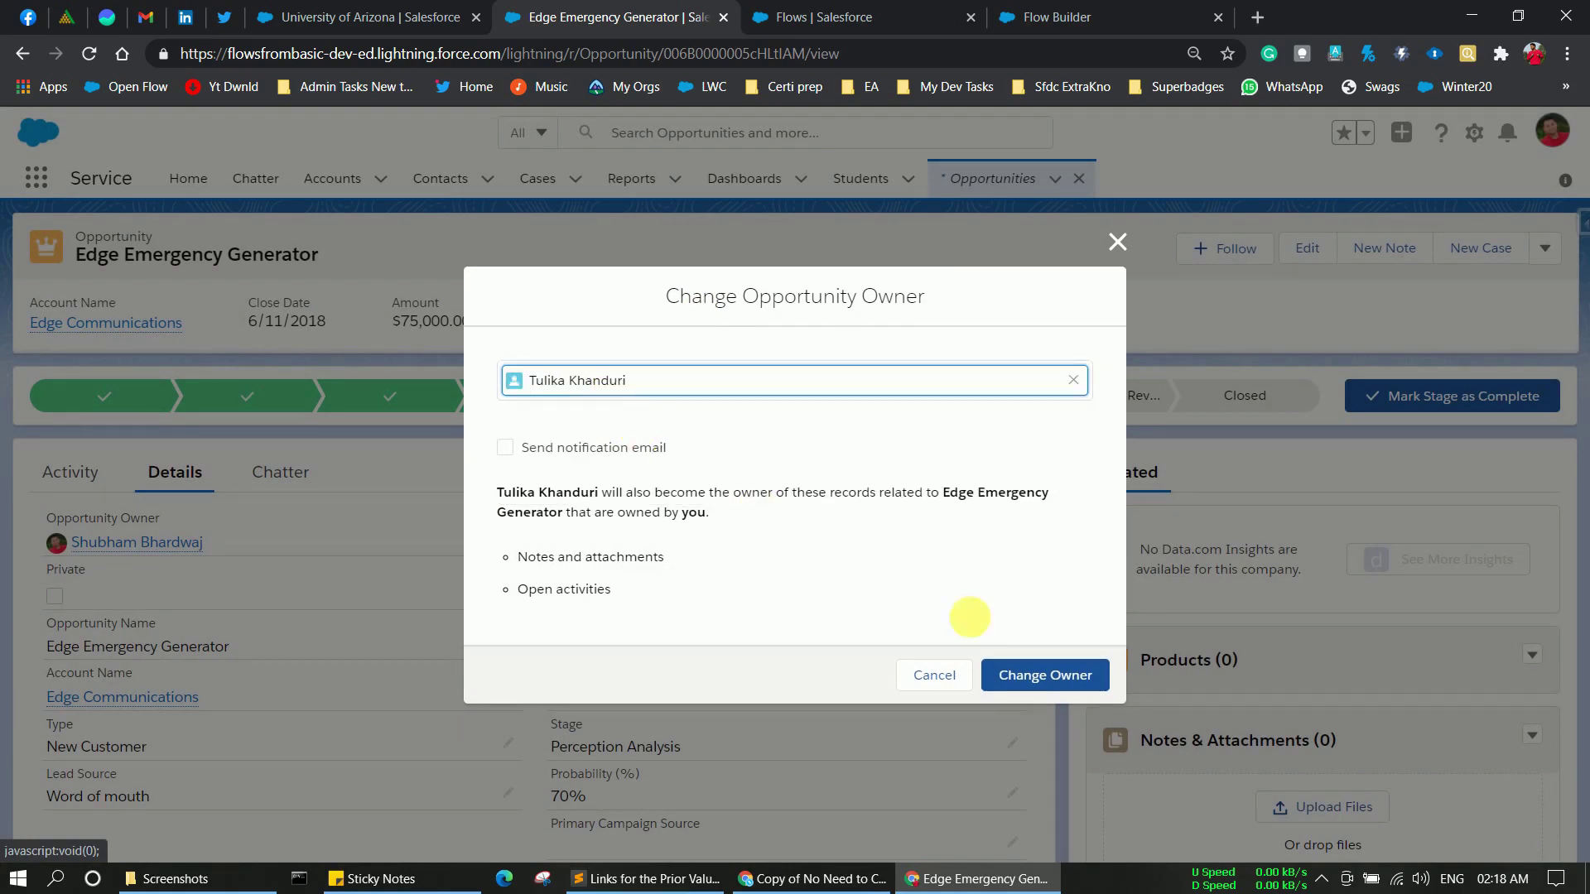
{"action": "left_click", "coordinate": [1095, 675]}
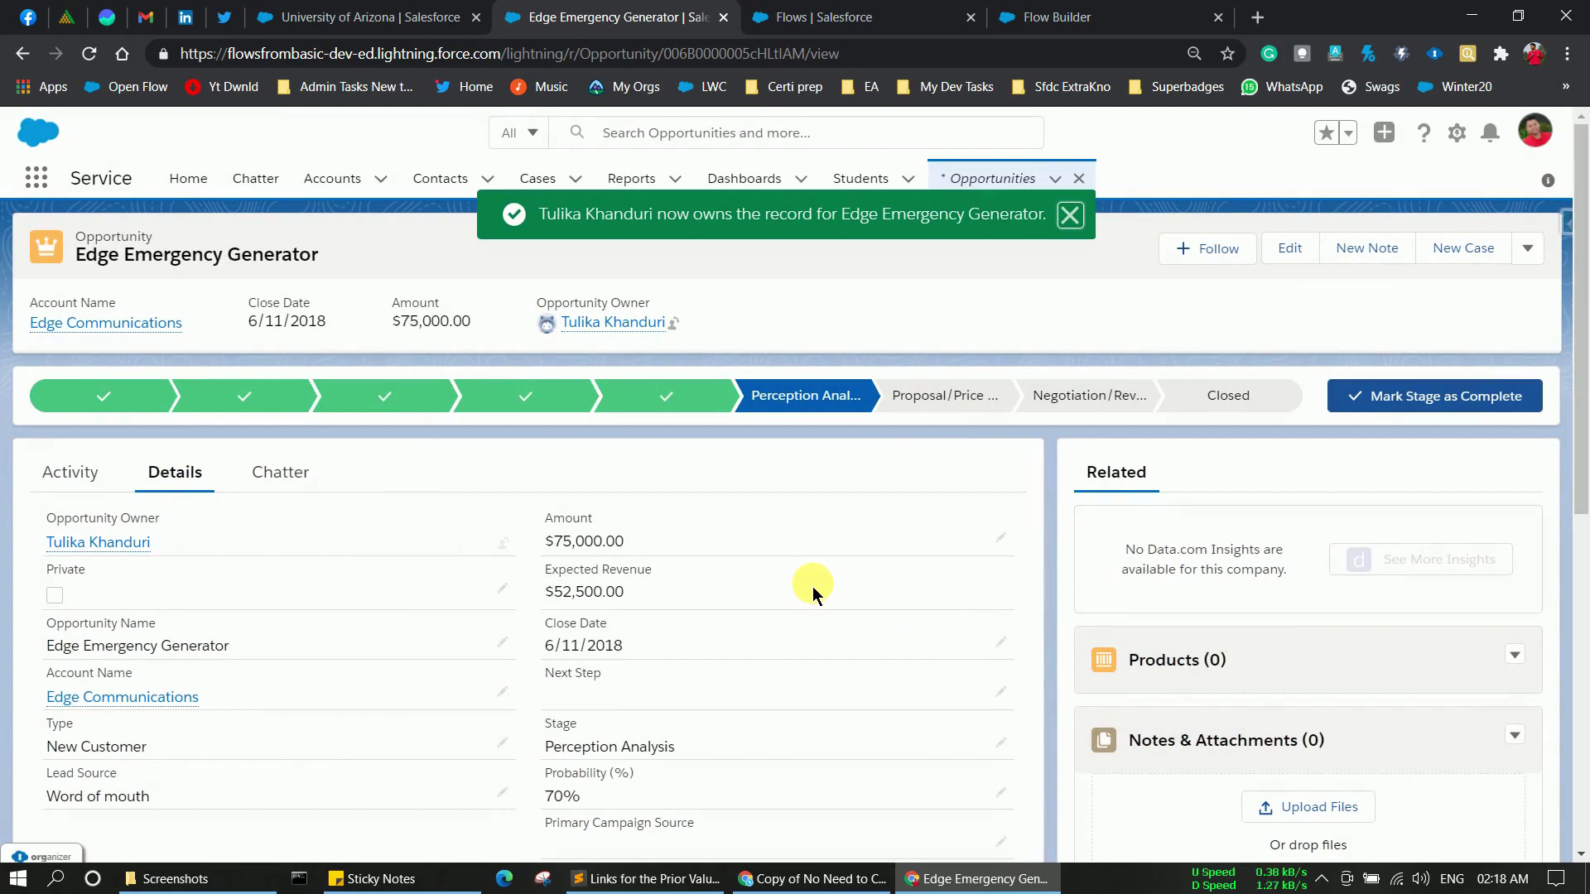
{"action": "scroll", "coordinate": [812, 590], "scroll_direction": "down", "scroll_amount": 4}
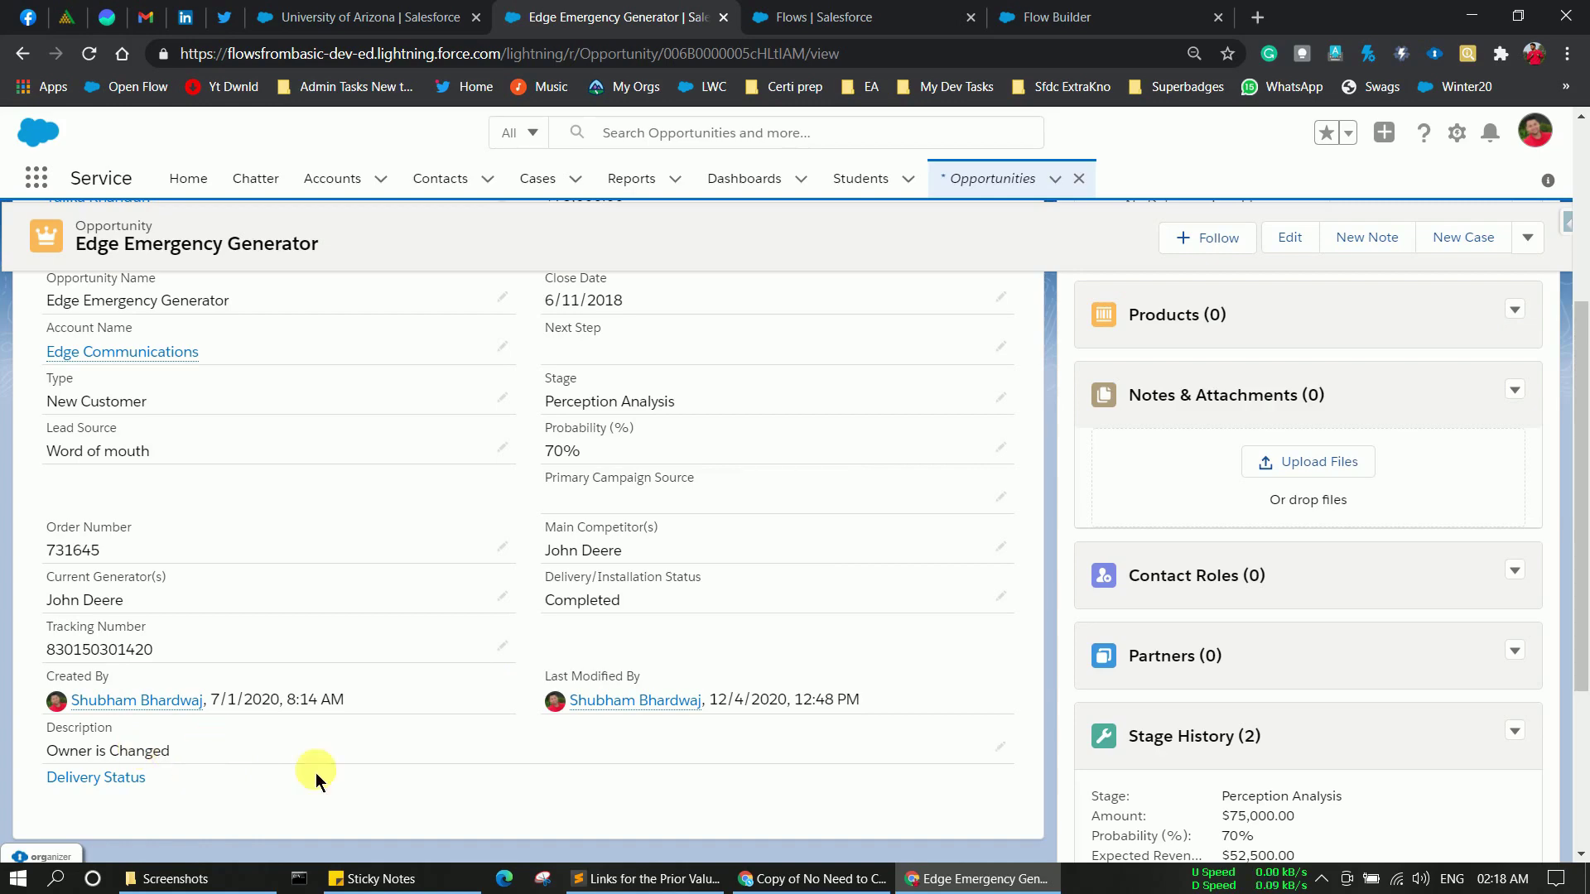
{"action": "scroll", "coordinate": [513, 650], "scroll_direction": "up", "scroll_amount": 4}
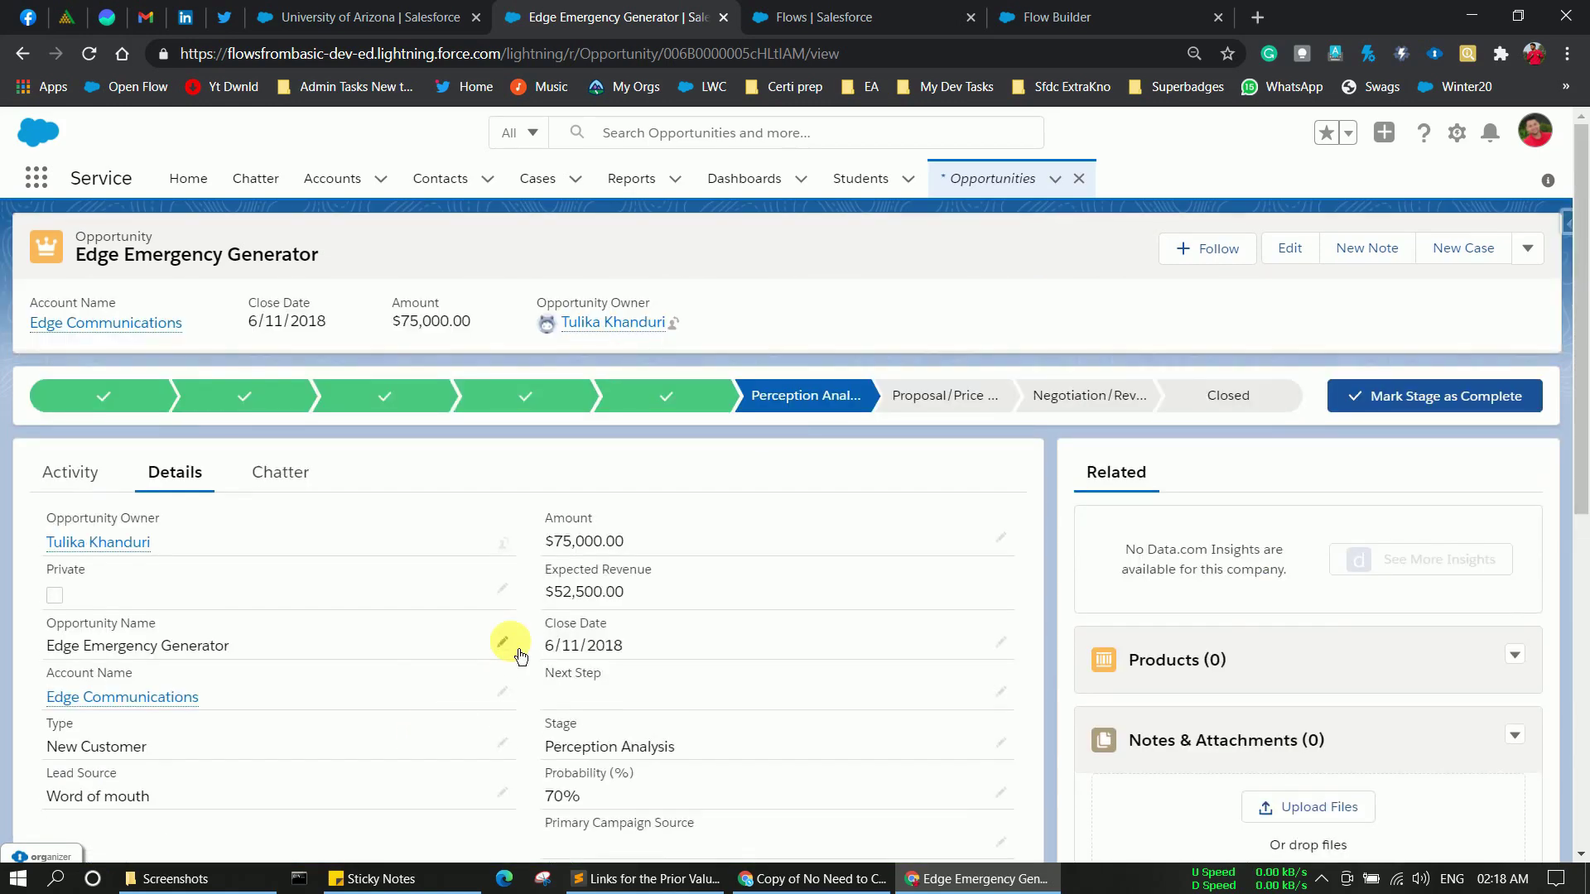
Step: Switch to the Flow Builder page and set the flow's trigger to run after the record is saved
{"action": "left_click", "coordinate": [1146, 12]}
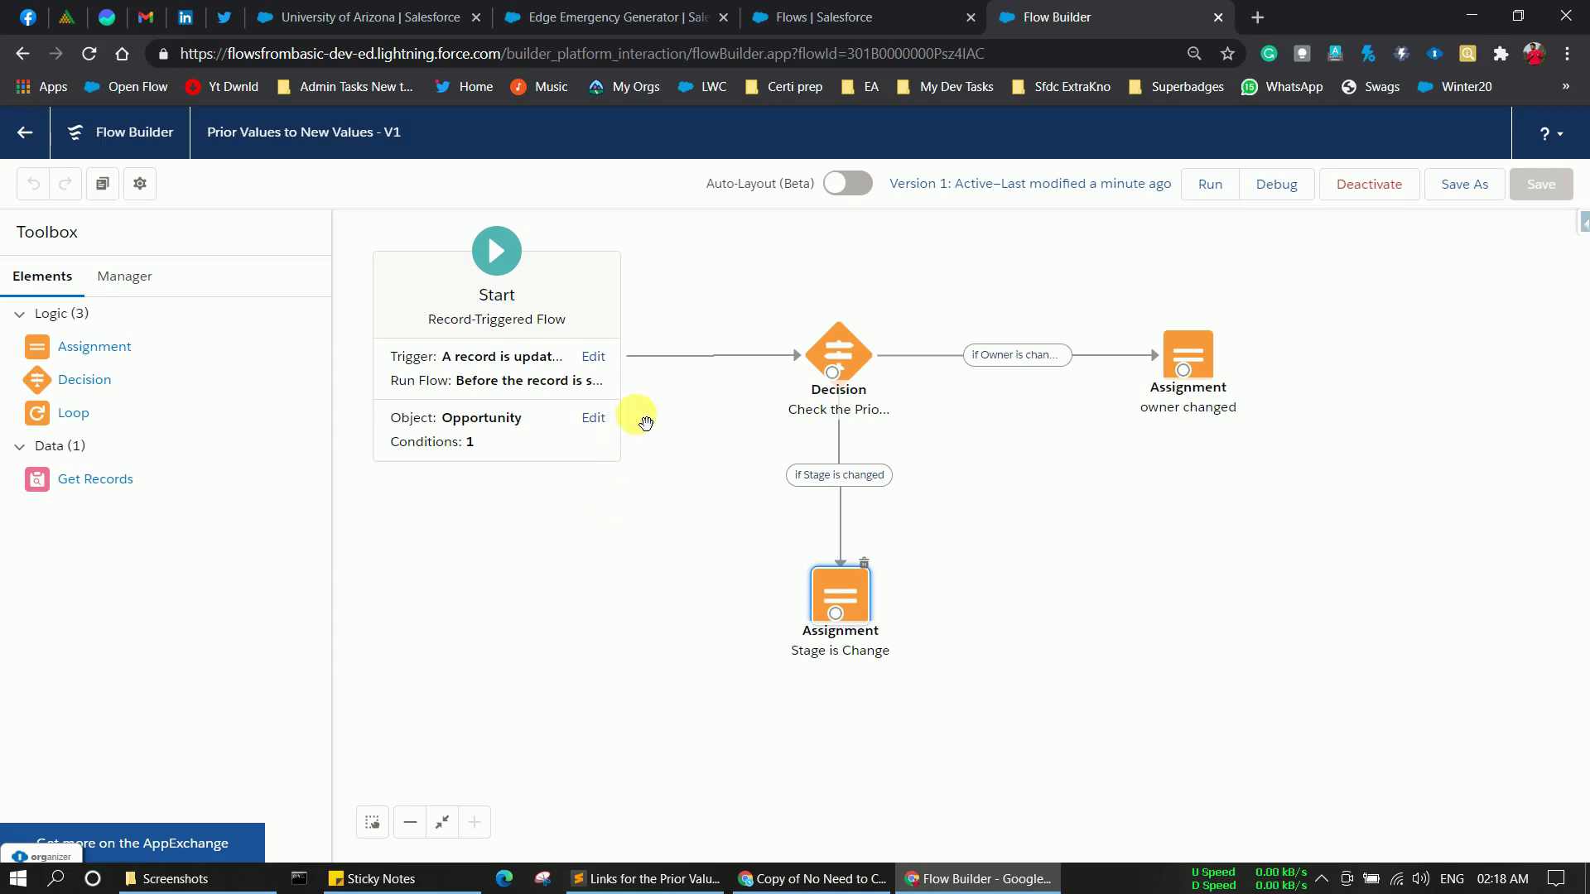
{"action": "left_click", "coordinate": [595, 358]}
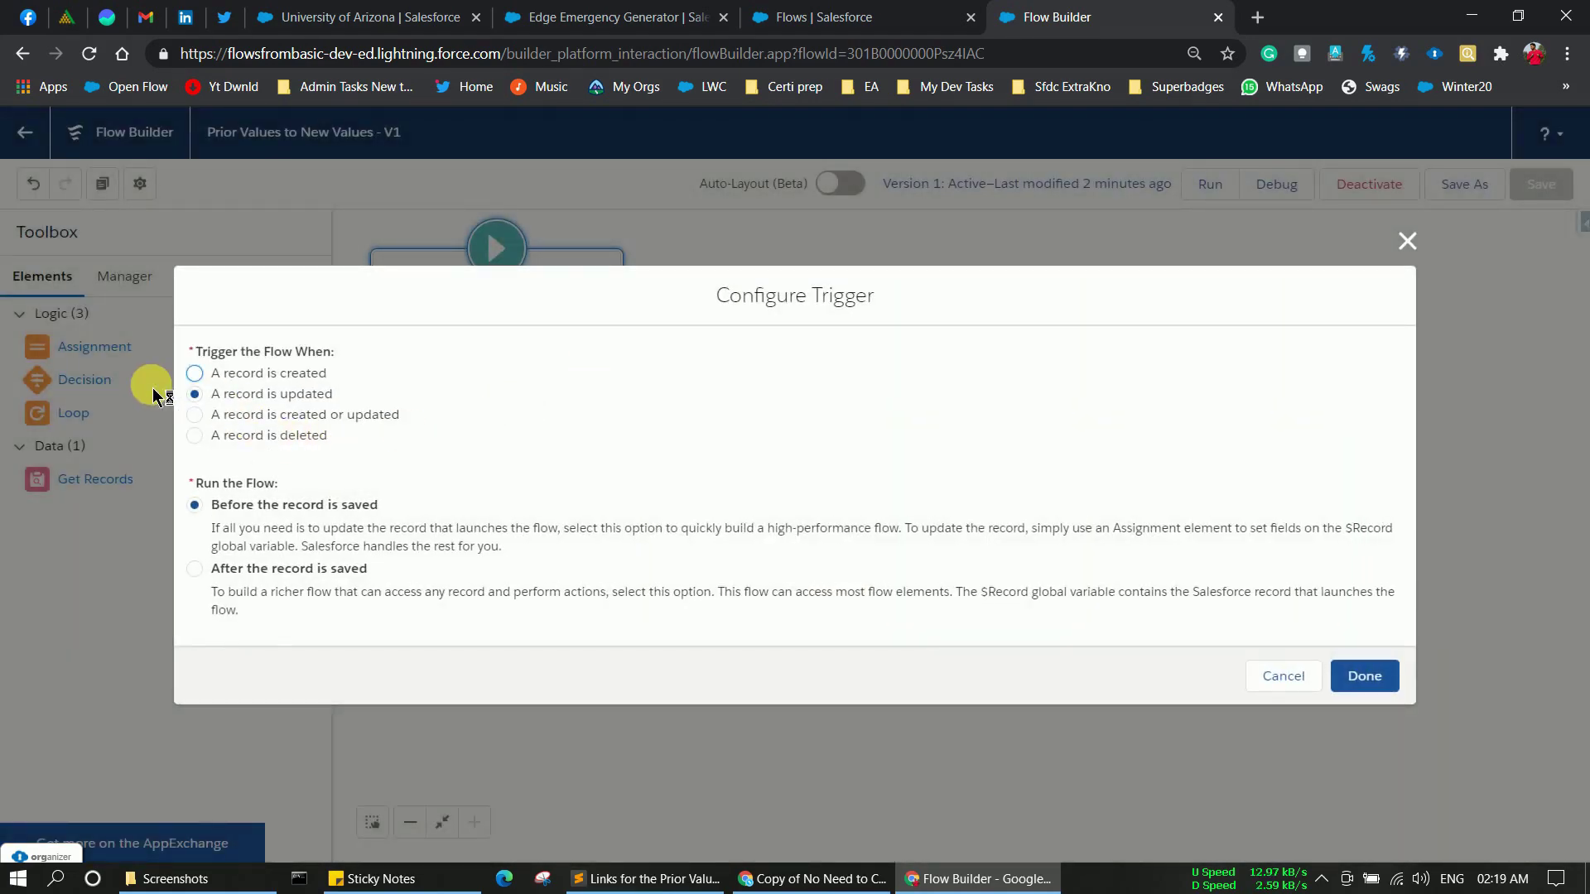
{"action": "left_click", "coordinate": [194, 569]}
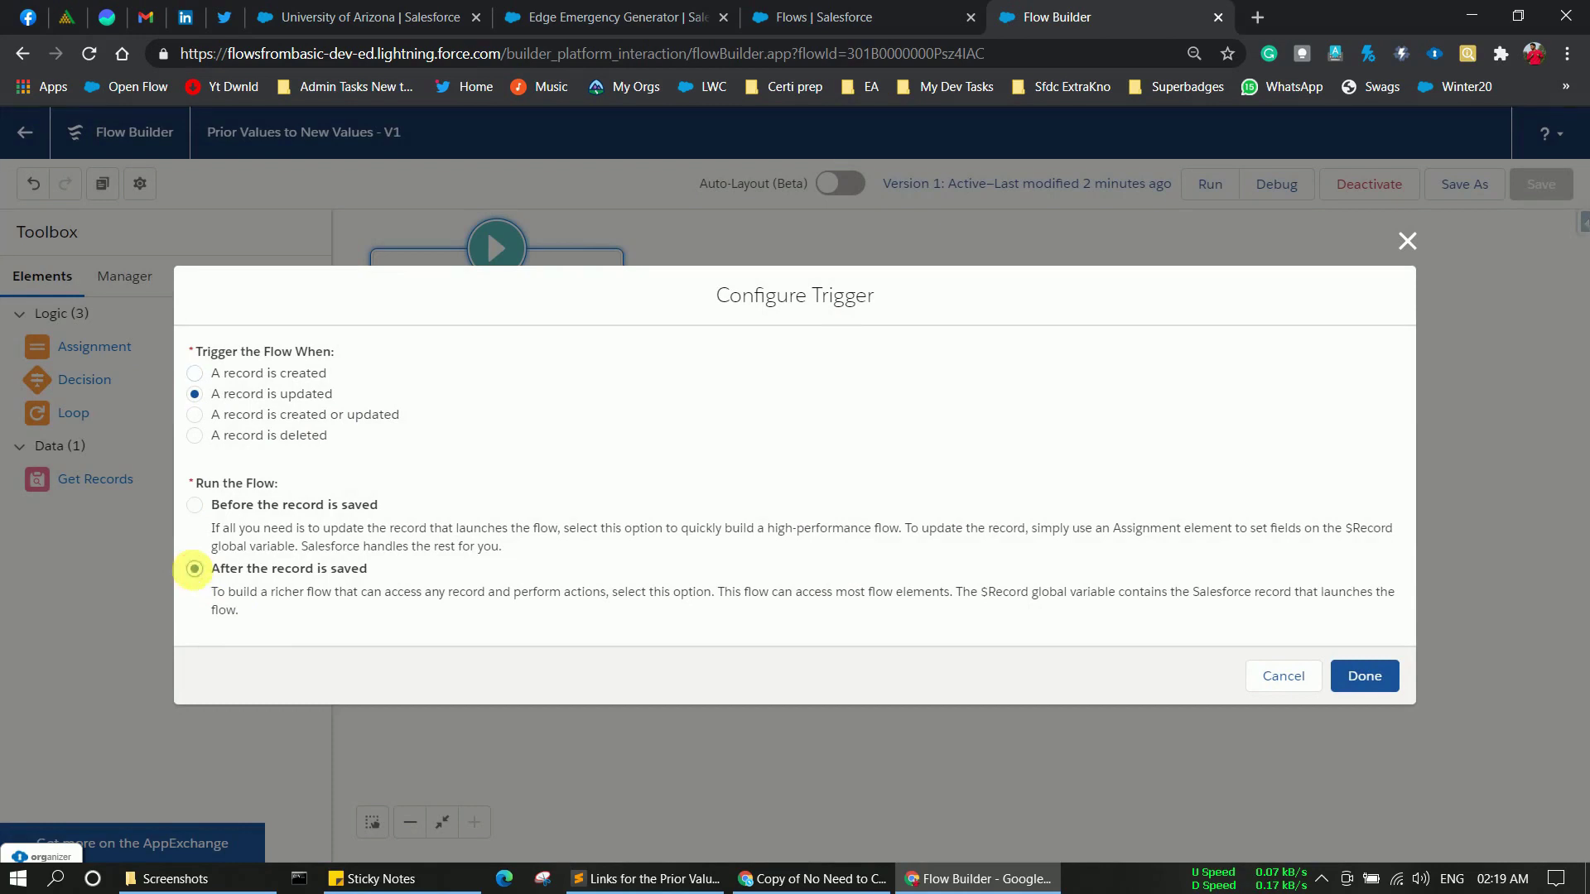
{"action": "left_click", "coordinate": [1363, 675]}
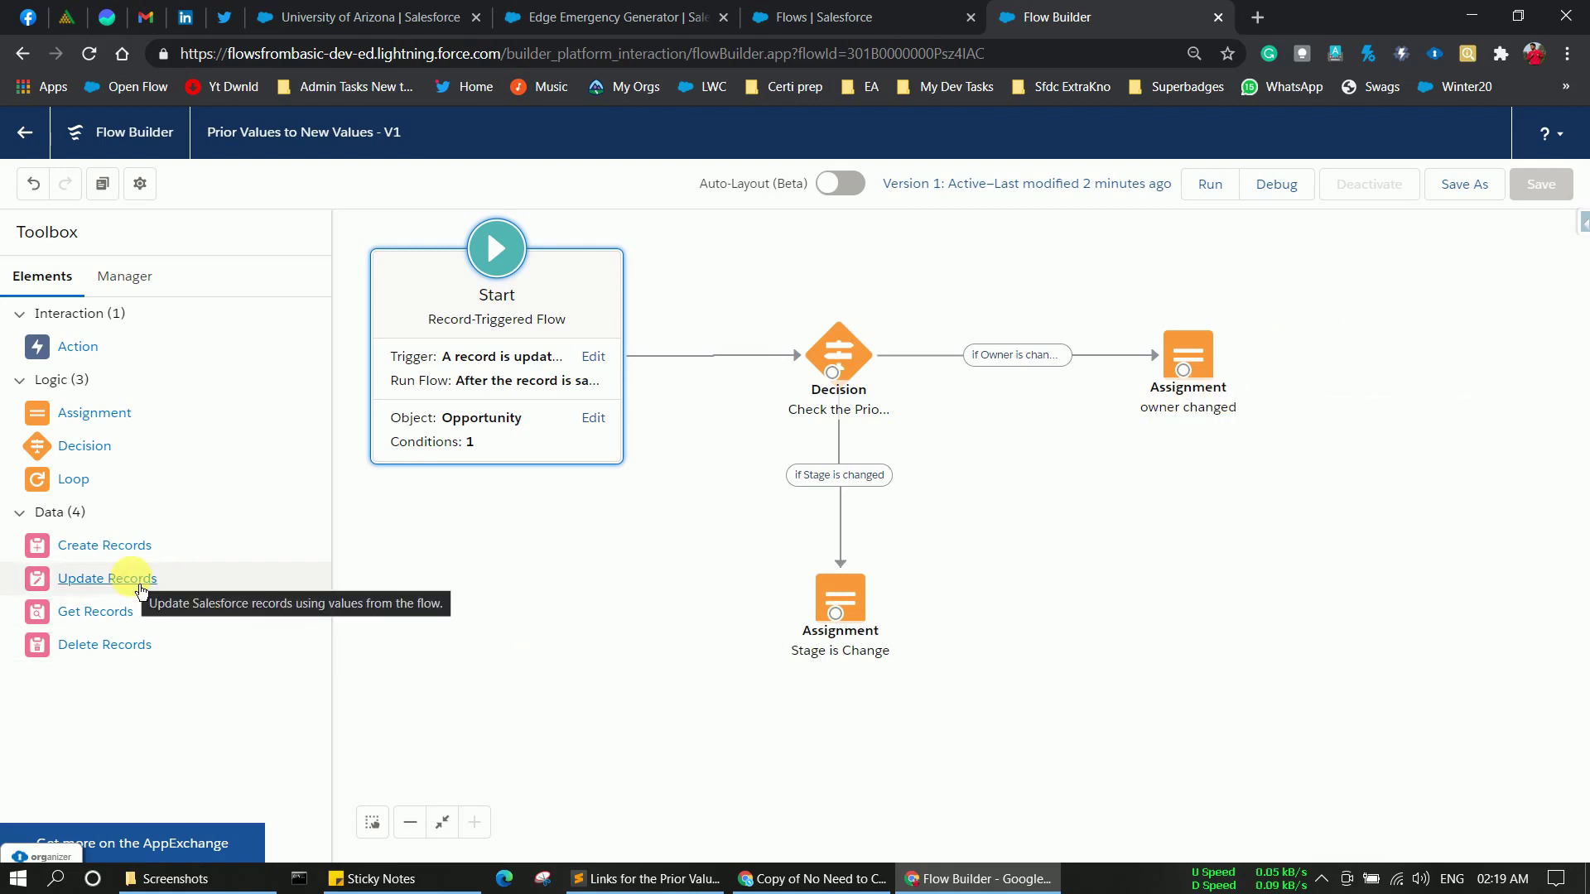
Step: Add an Update Records element labelled "update the opp" below the "owner changed" assignment, using $Record as the record to update
{"action": "left_click_drag", "start_coordinate": [141, 589], "coordinate": [1128, 586]}
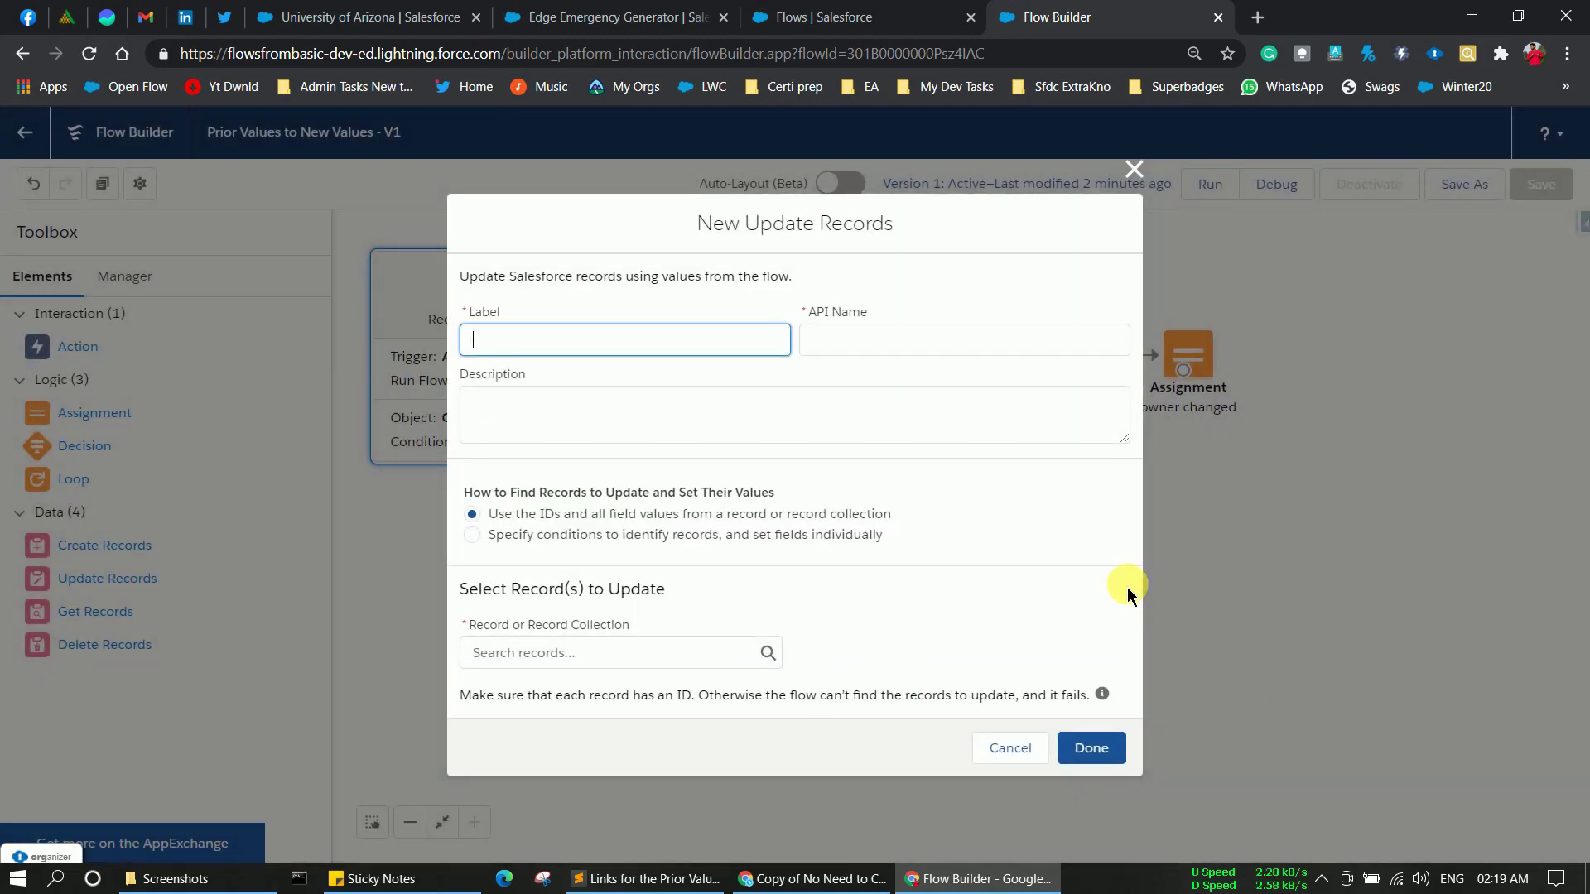
{"action": "type", "text": "update the opp"}
{"action": "left_click", "coordinate": [898, 339]}
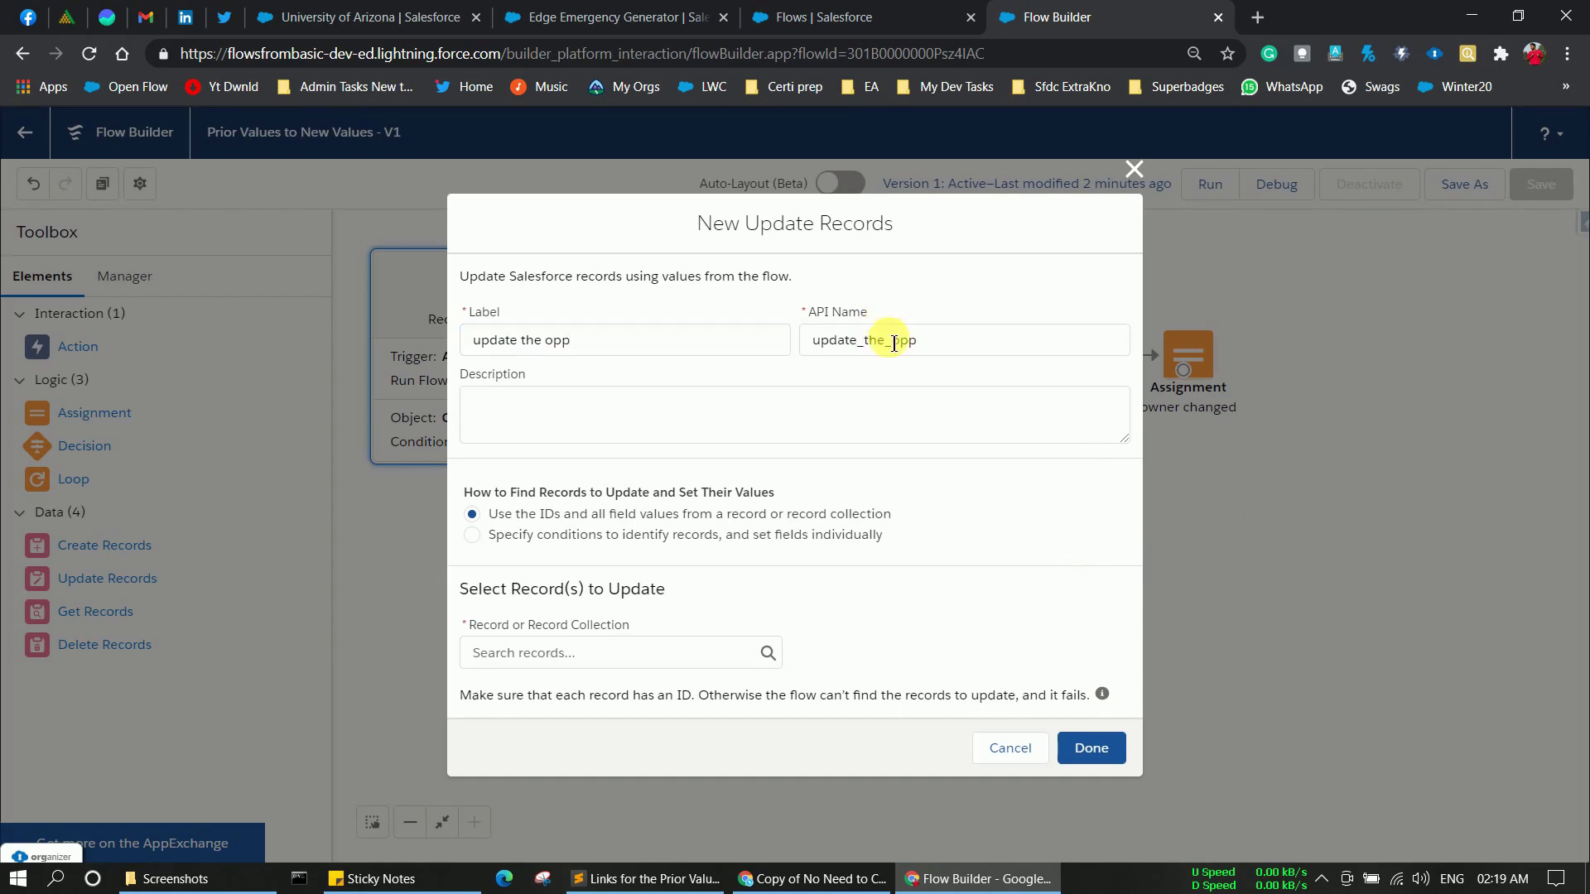
{"action": "left_click", "coordinate": [582, 654]}
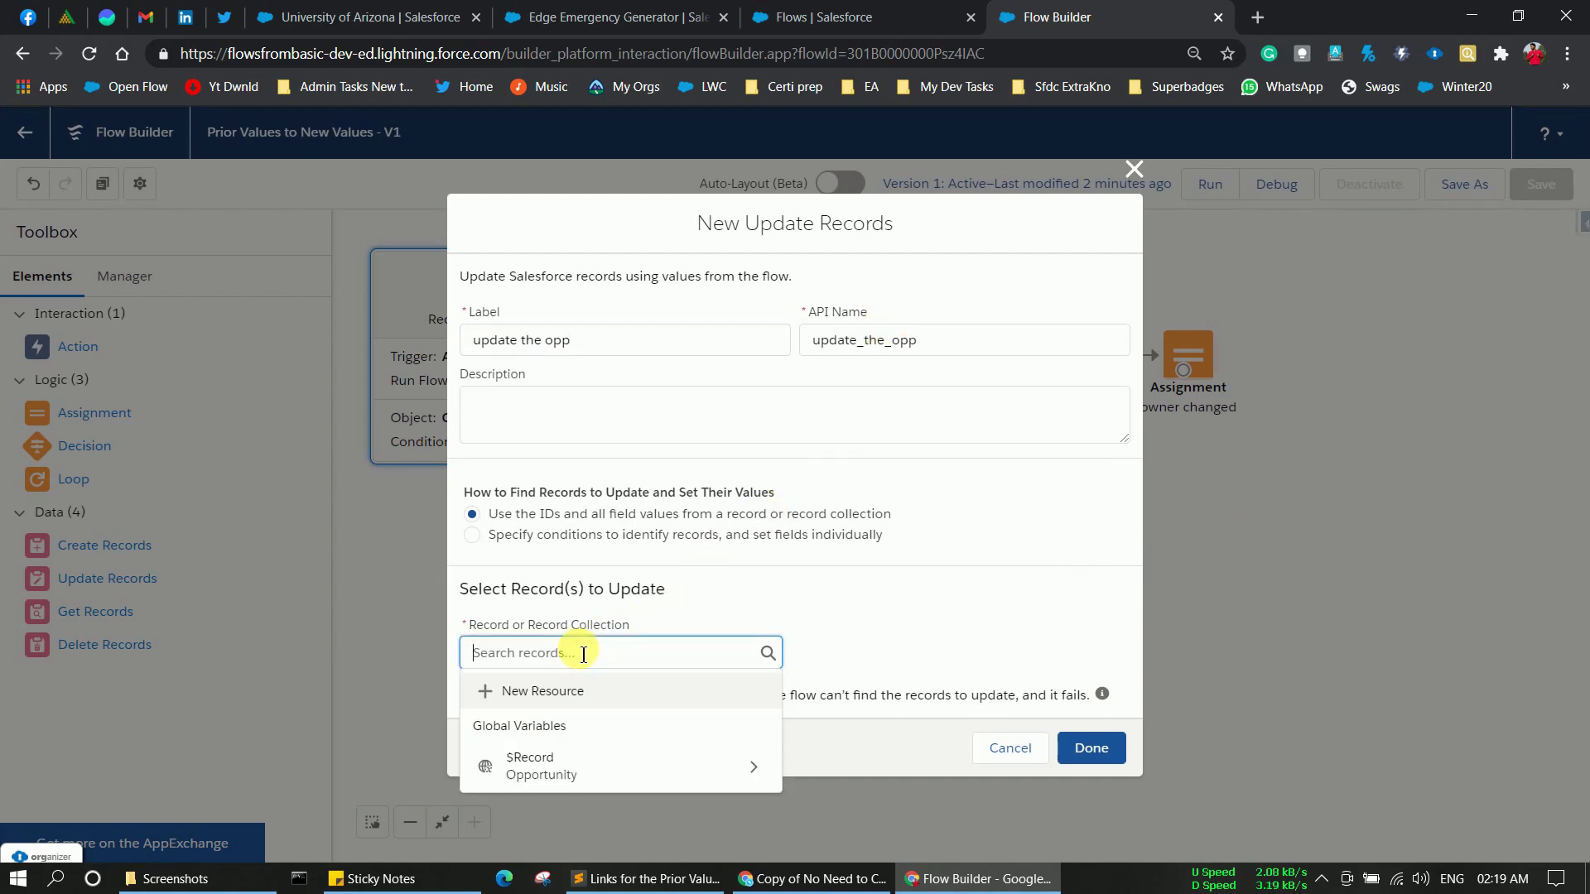
{"action": "left_click", "coordinate": [538, 762]}
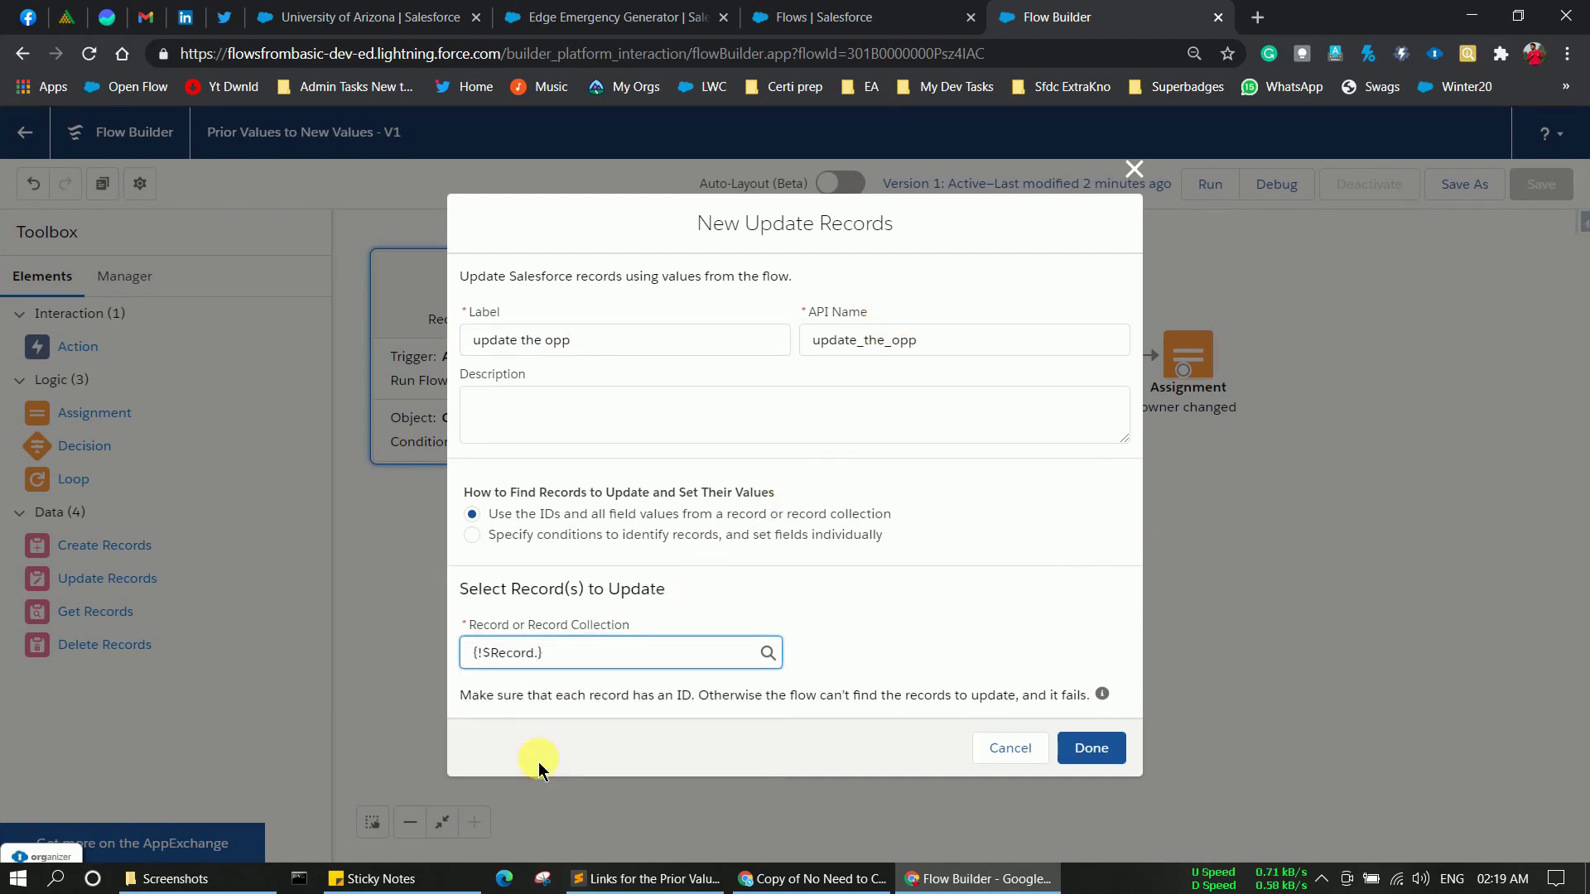
{"action": "left_click", "coordinate": [869, 602]}
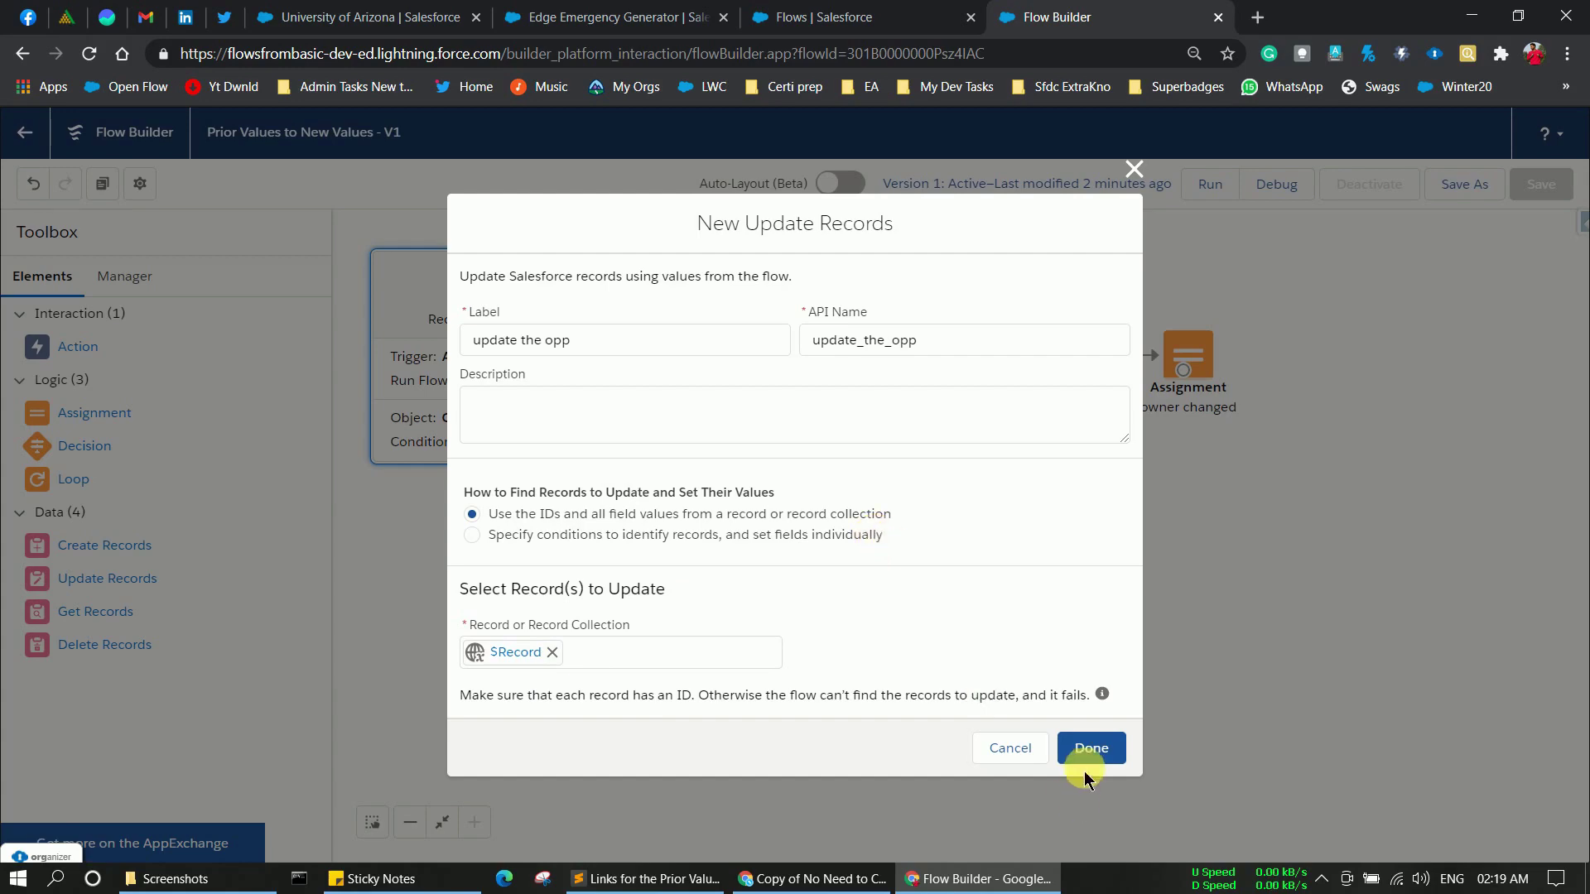
{"action": "left_click", "coordinate": [1091, 748]}
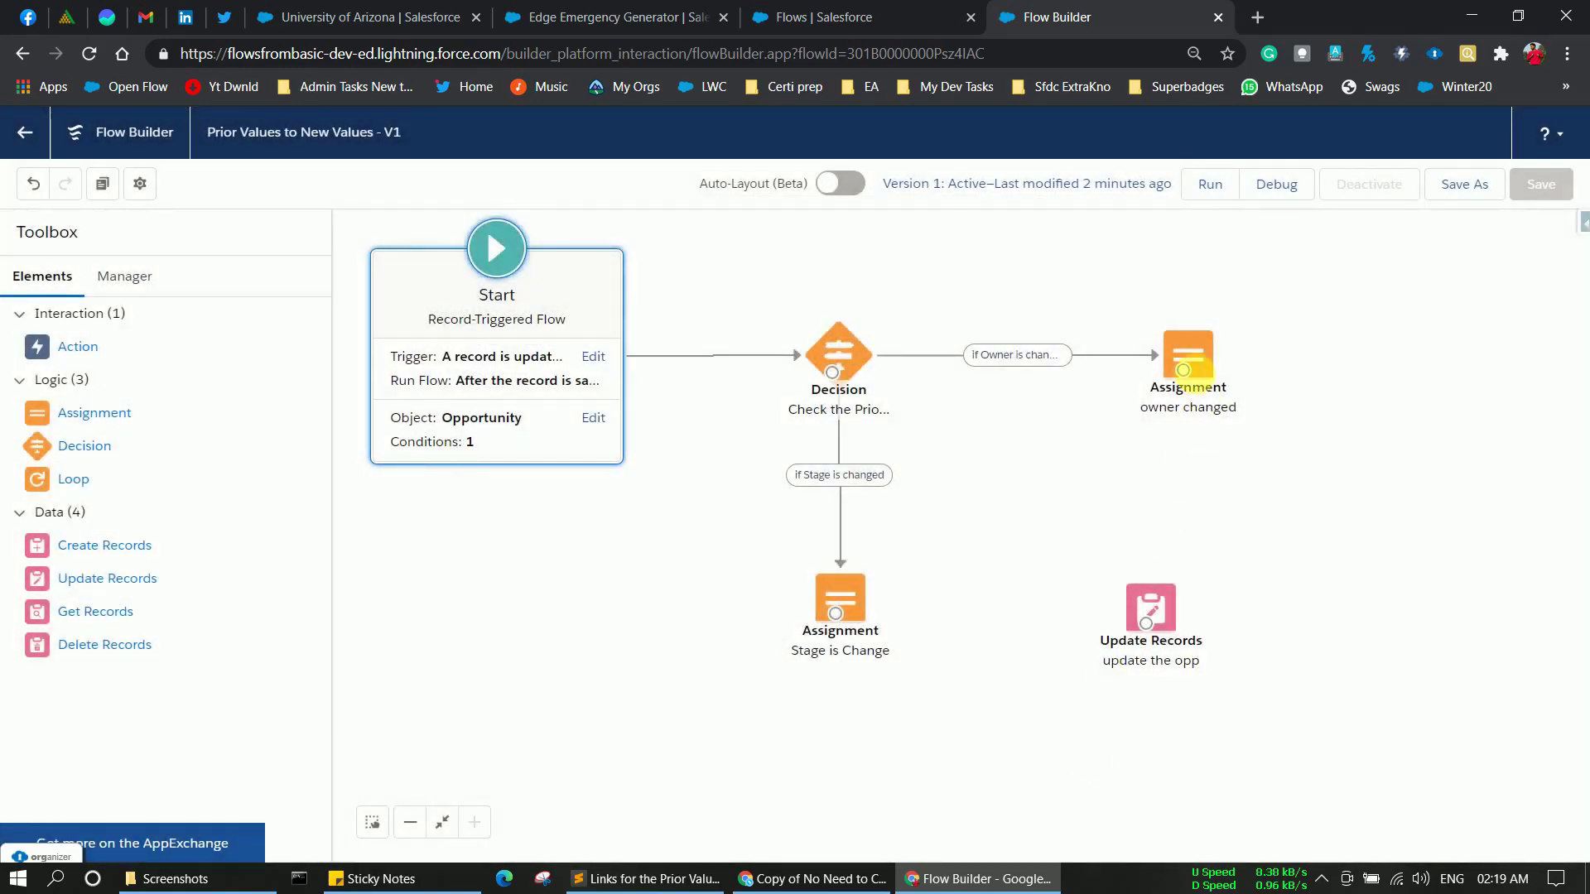
Step: Connect the "owner changed" and "Stage is Change" assignments to the "update the opp" element, shifting that element slightly to line it up
{"action": "left_click", "coordinate": [1191, 374]}
{"action": "left_click_drag", "start_coordinate": [1193, 381], "coordinate": [1147, 632]}
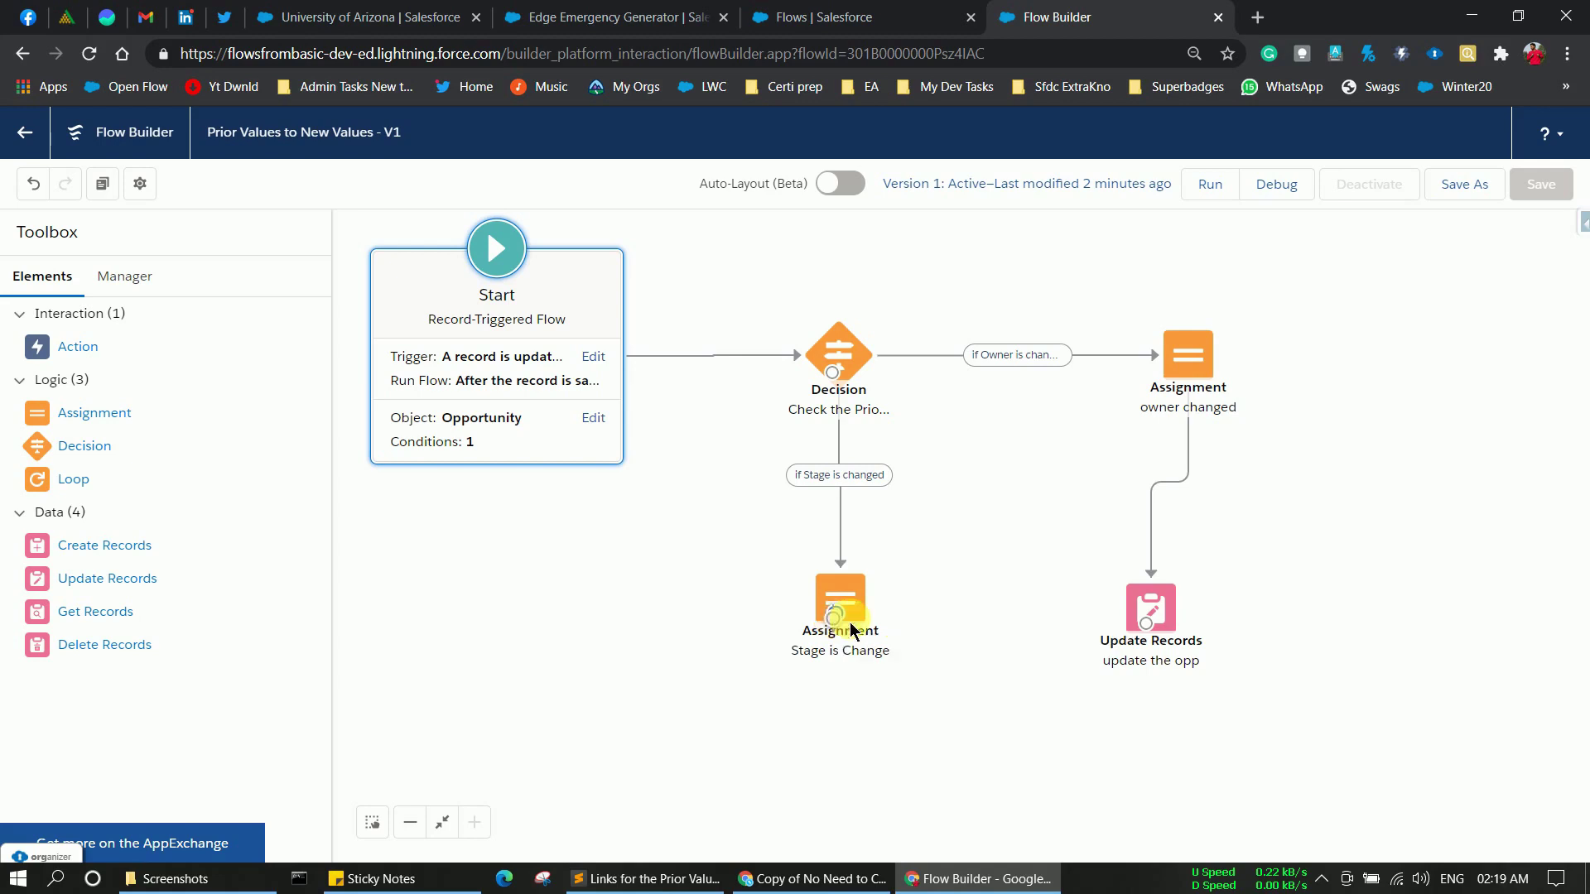
{"action": "left_click_drag", "start_coordinate": [1139, 647], "coordinate": [1151, 649]}
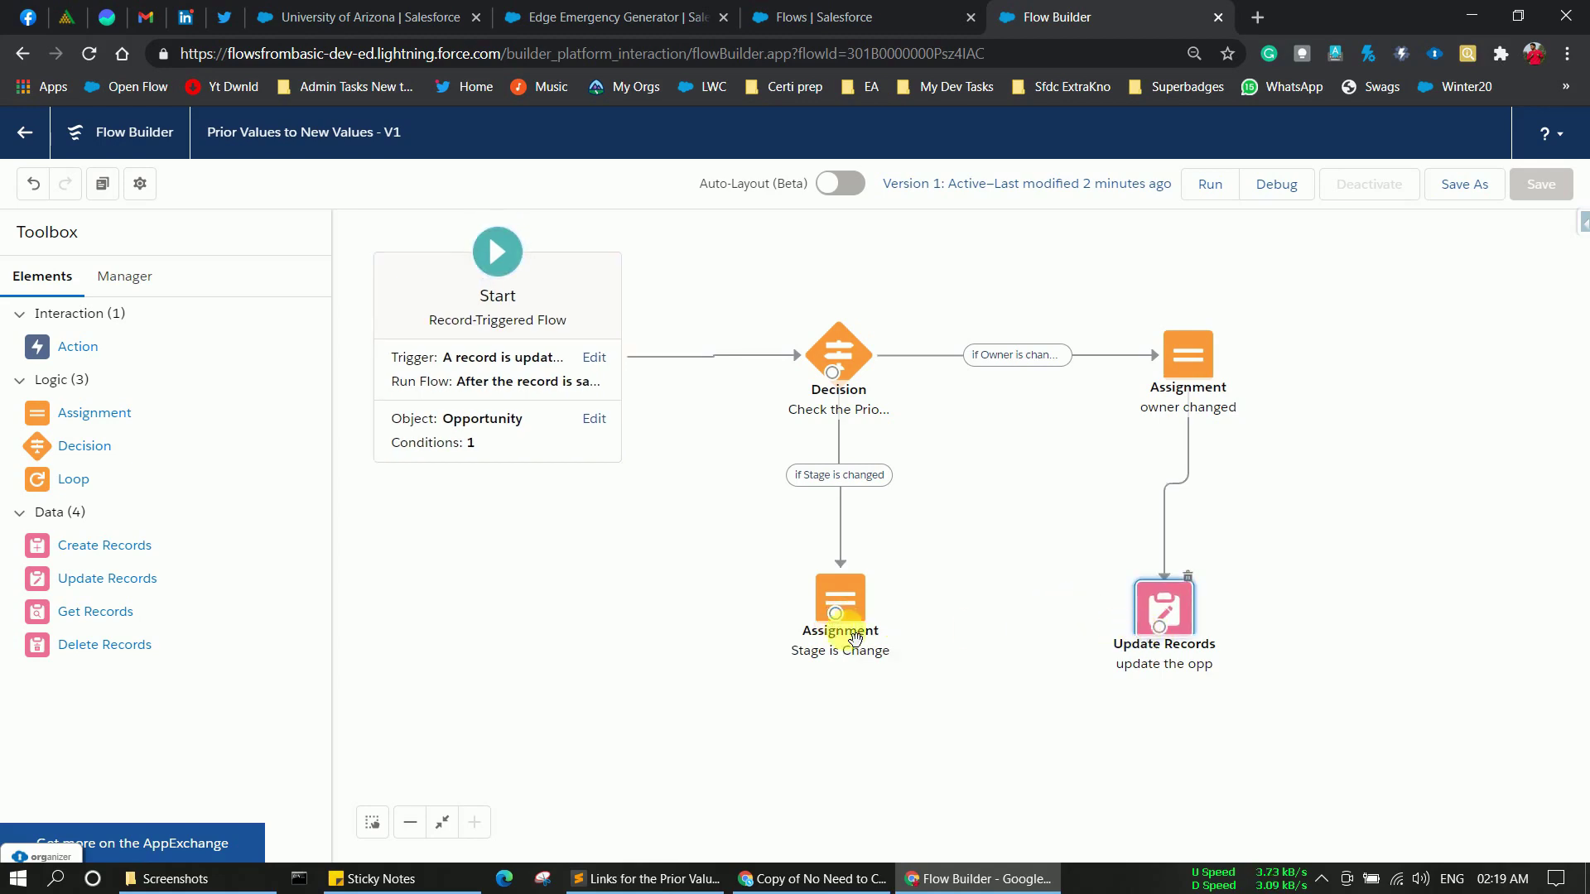
{"action": "left_click_drag", "start_coordinate": [836, 614], "coordinate": [1161, 617]}
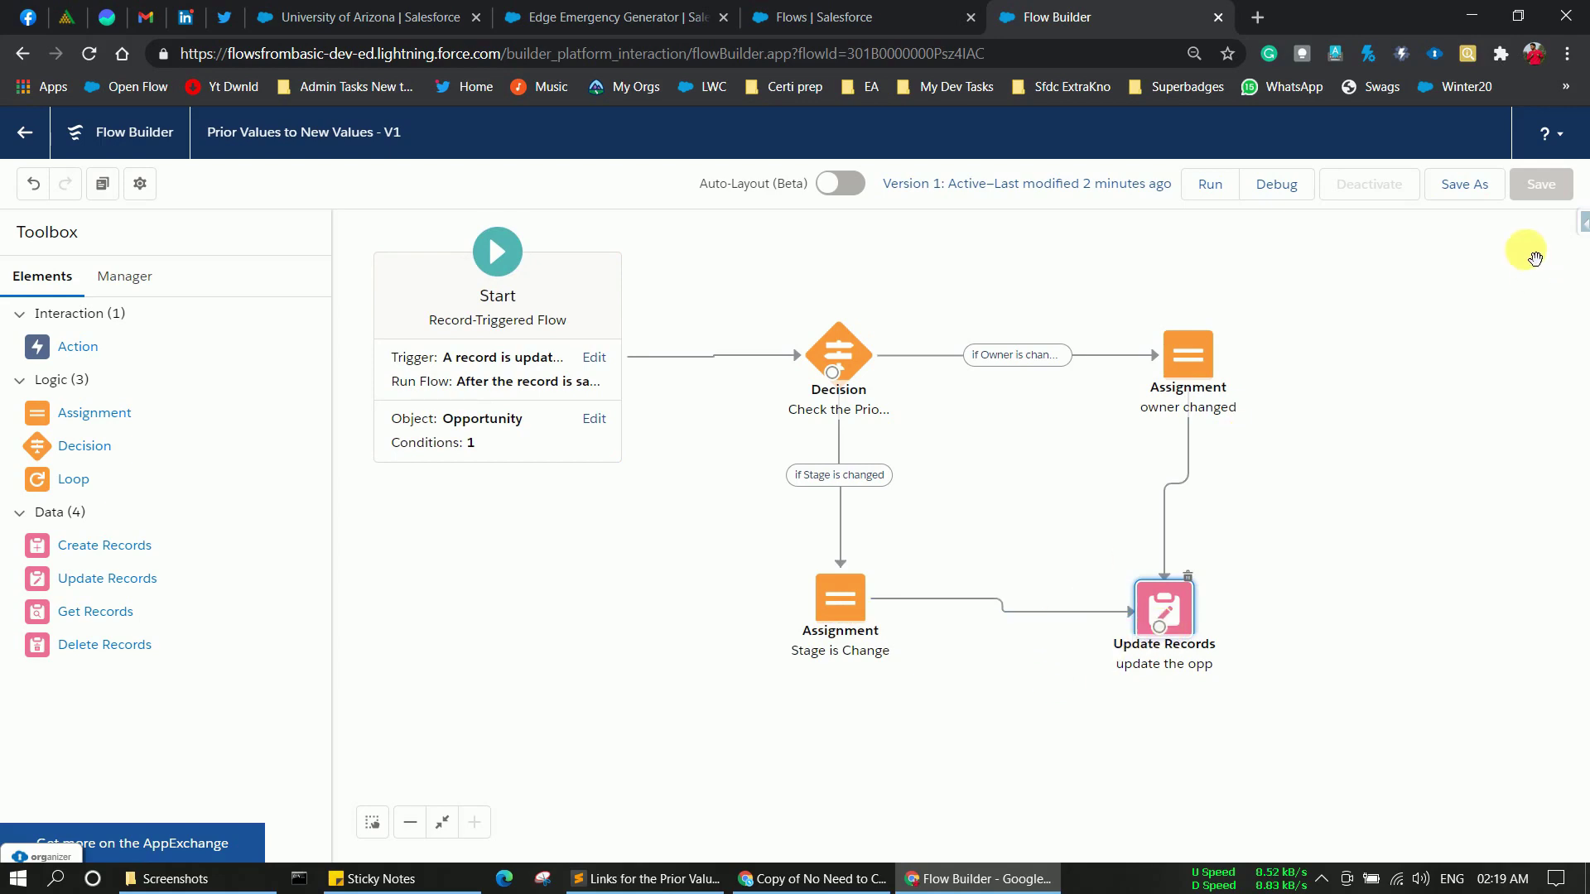
Step: Save the flow as a new version of "Prior Values to New Values" and activate that version
{"action": "left_click", "coordinate": [1486, 203]}
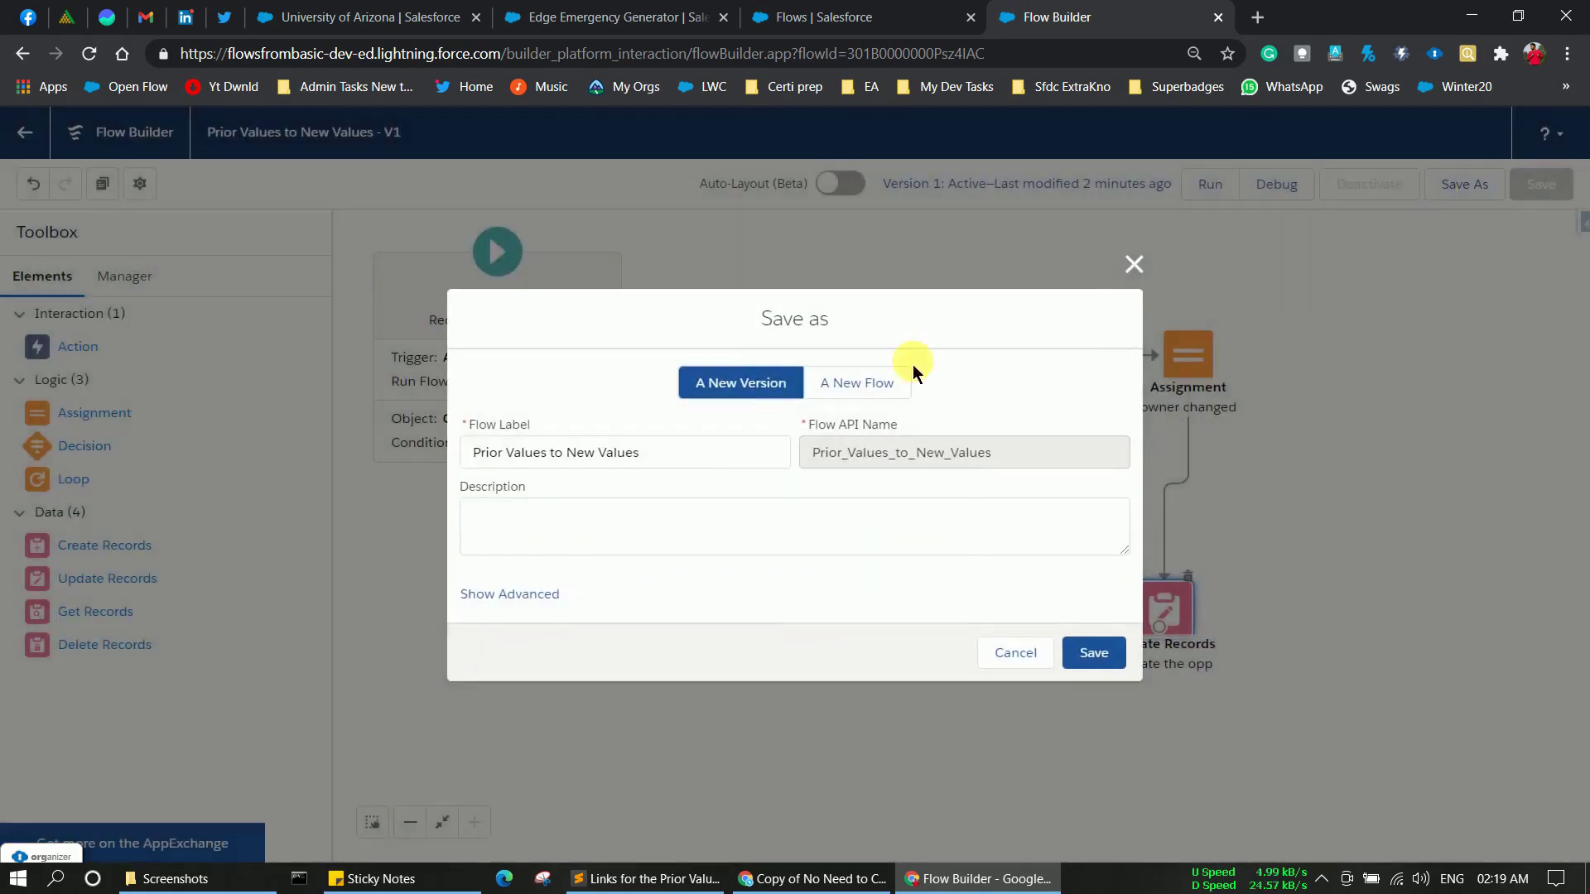
{"action": "left_click", "coordinate": [1105, 653]}
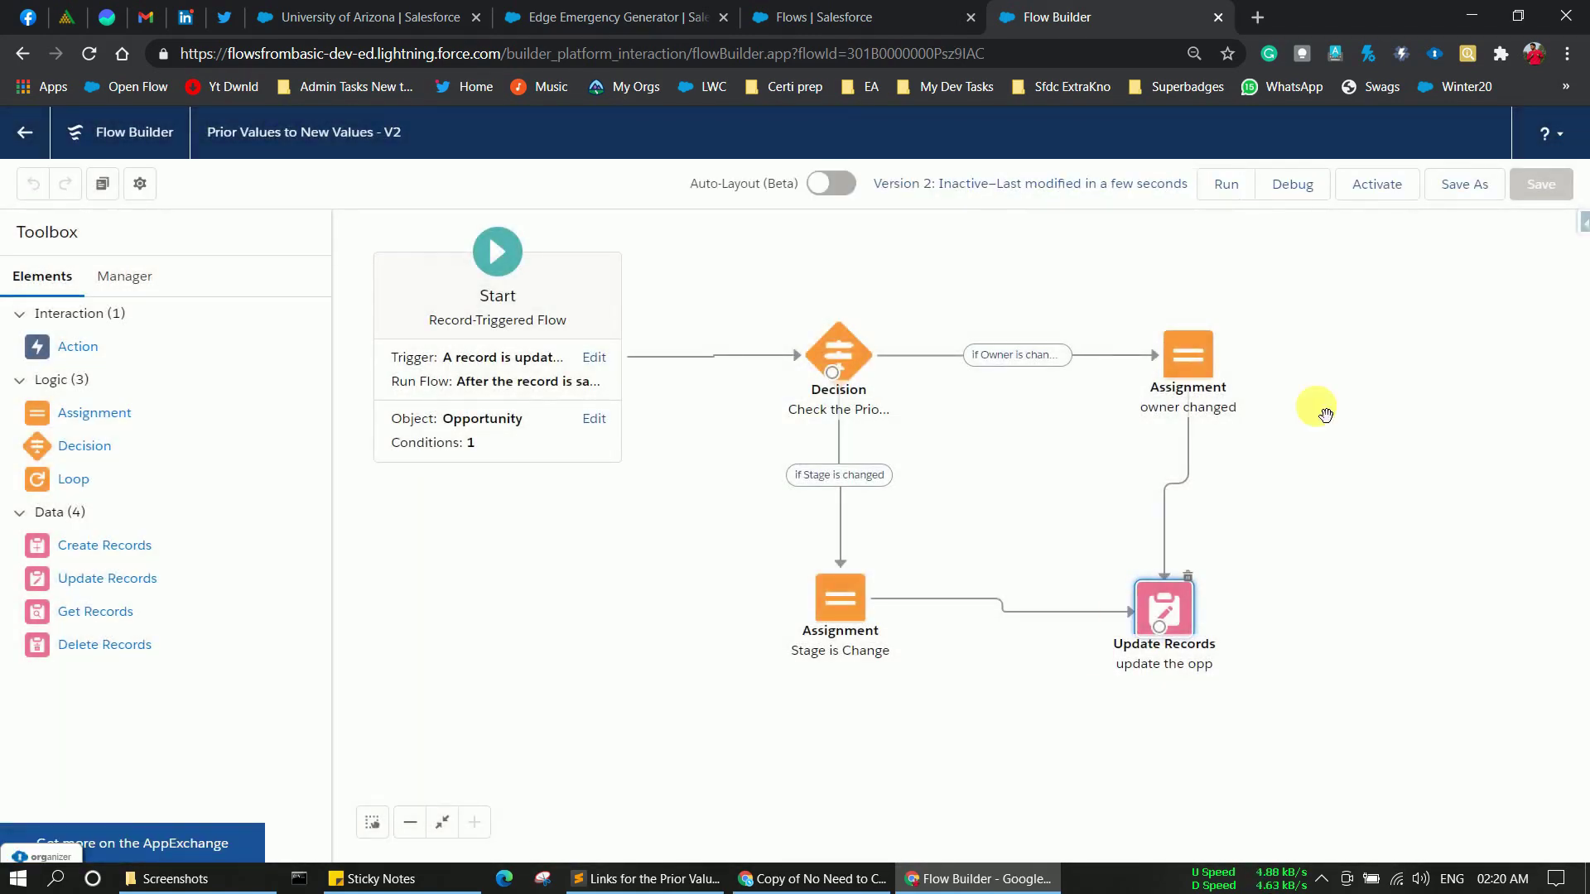
{"action": "left_click", "coordinate": [1377, 184]}
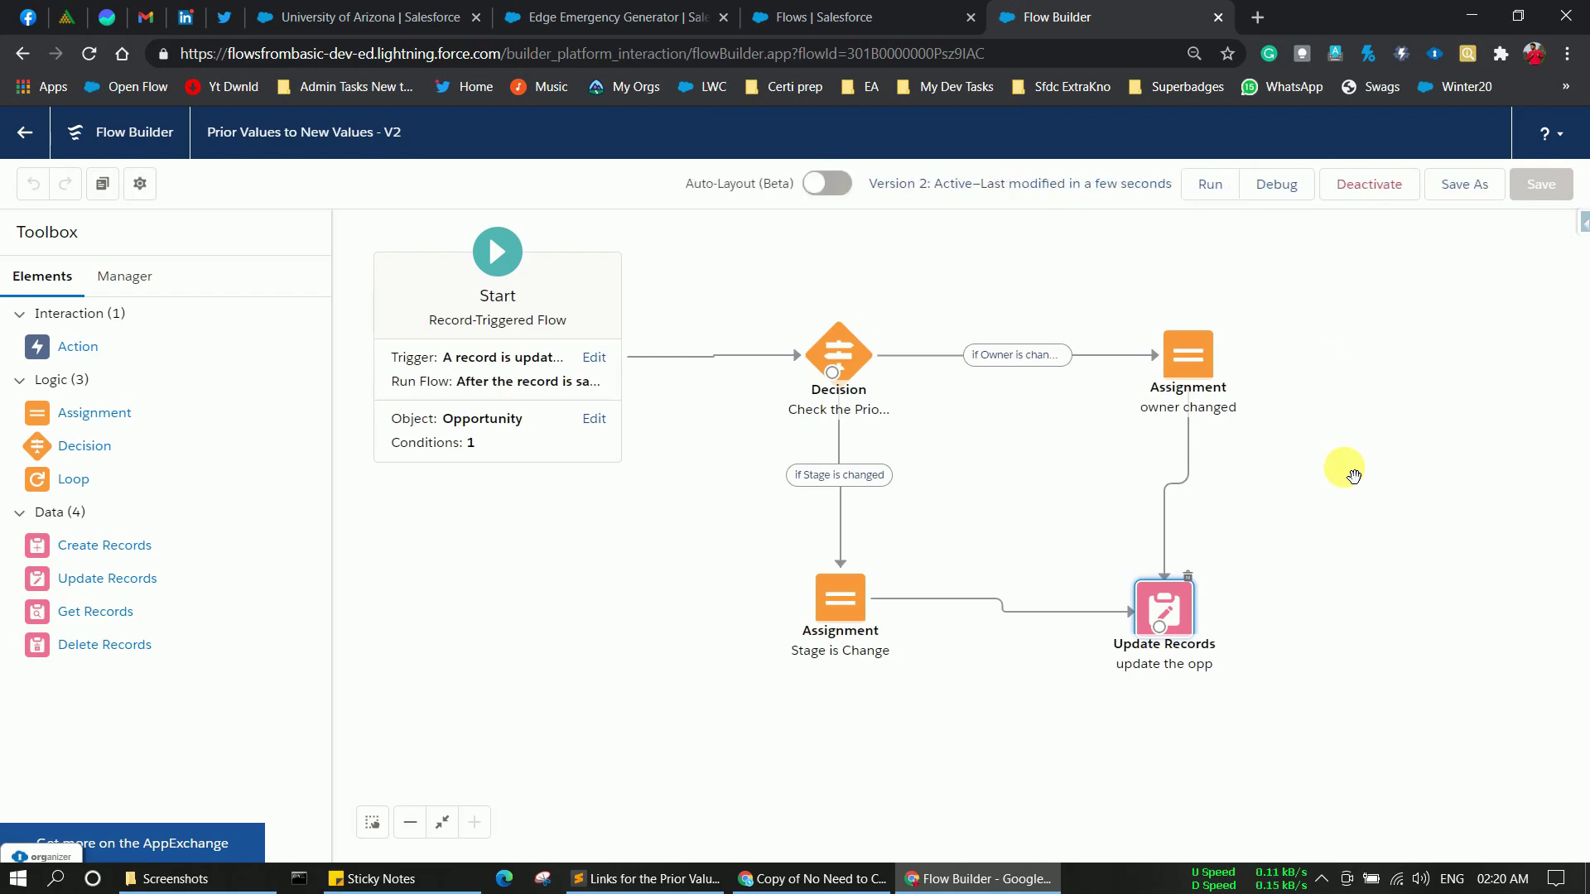
Step: Switch to the Salesforce opportunity page, open Edge Installation from the All Opportunities list, and check the Description in its details
{"action": "left_click", "coordinate": [615, 14]}
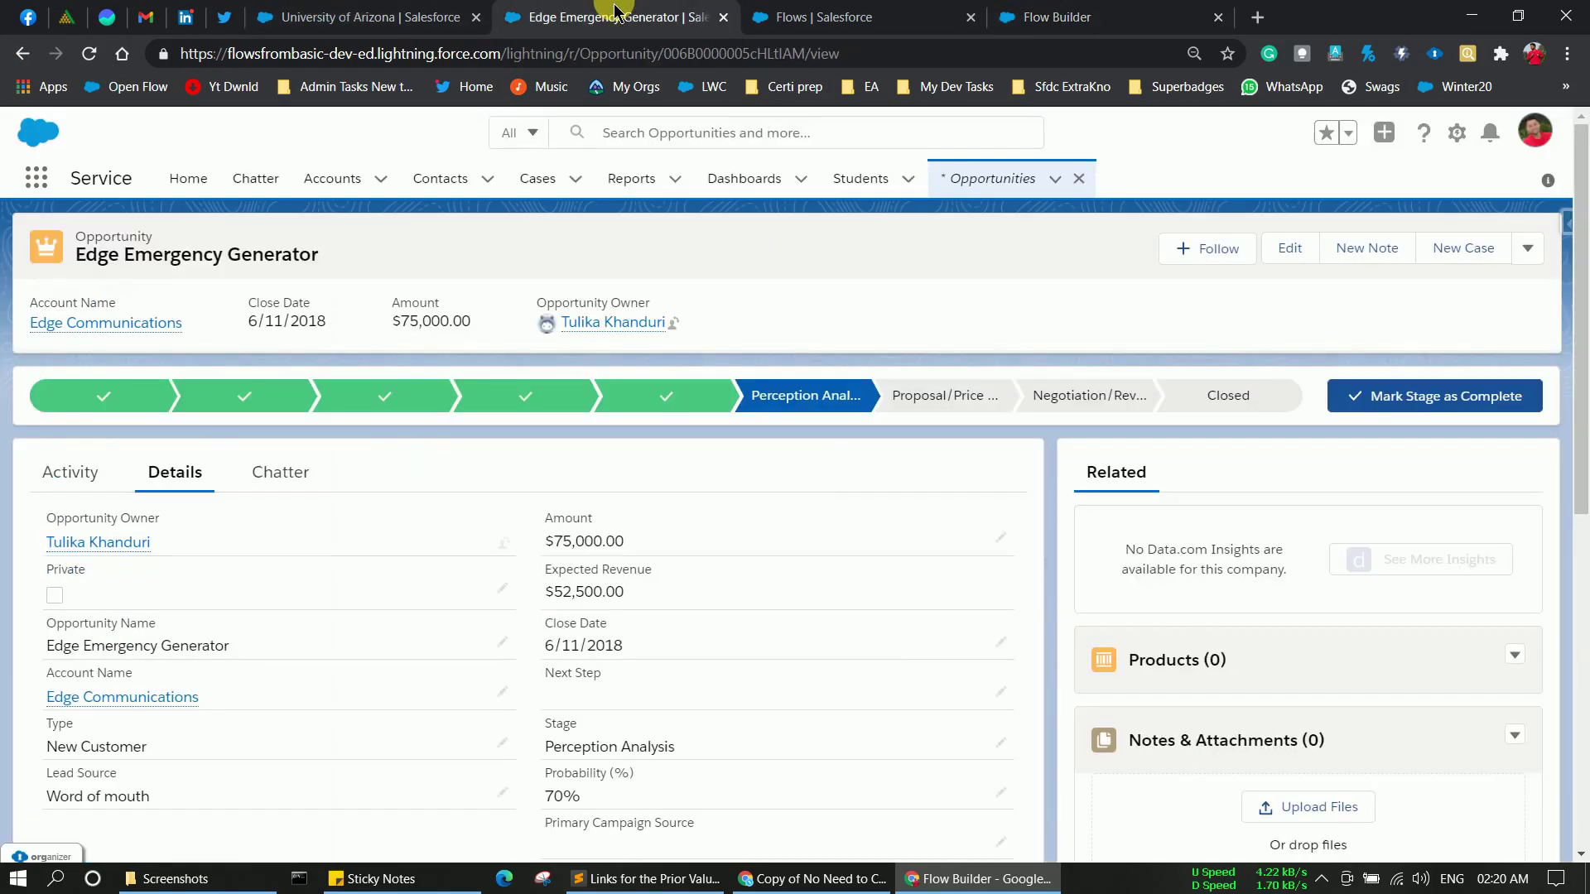
{"action": "left_click", "coordinate": [89, 53]}
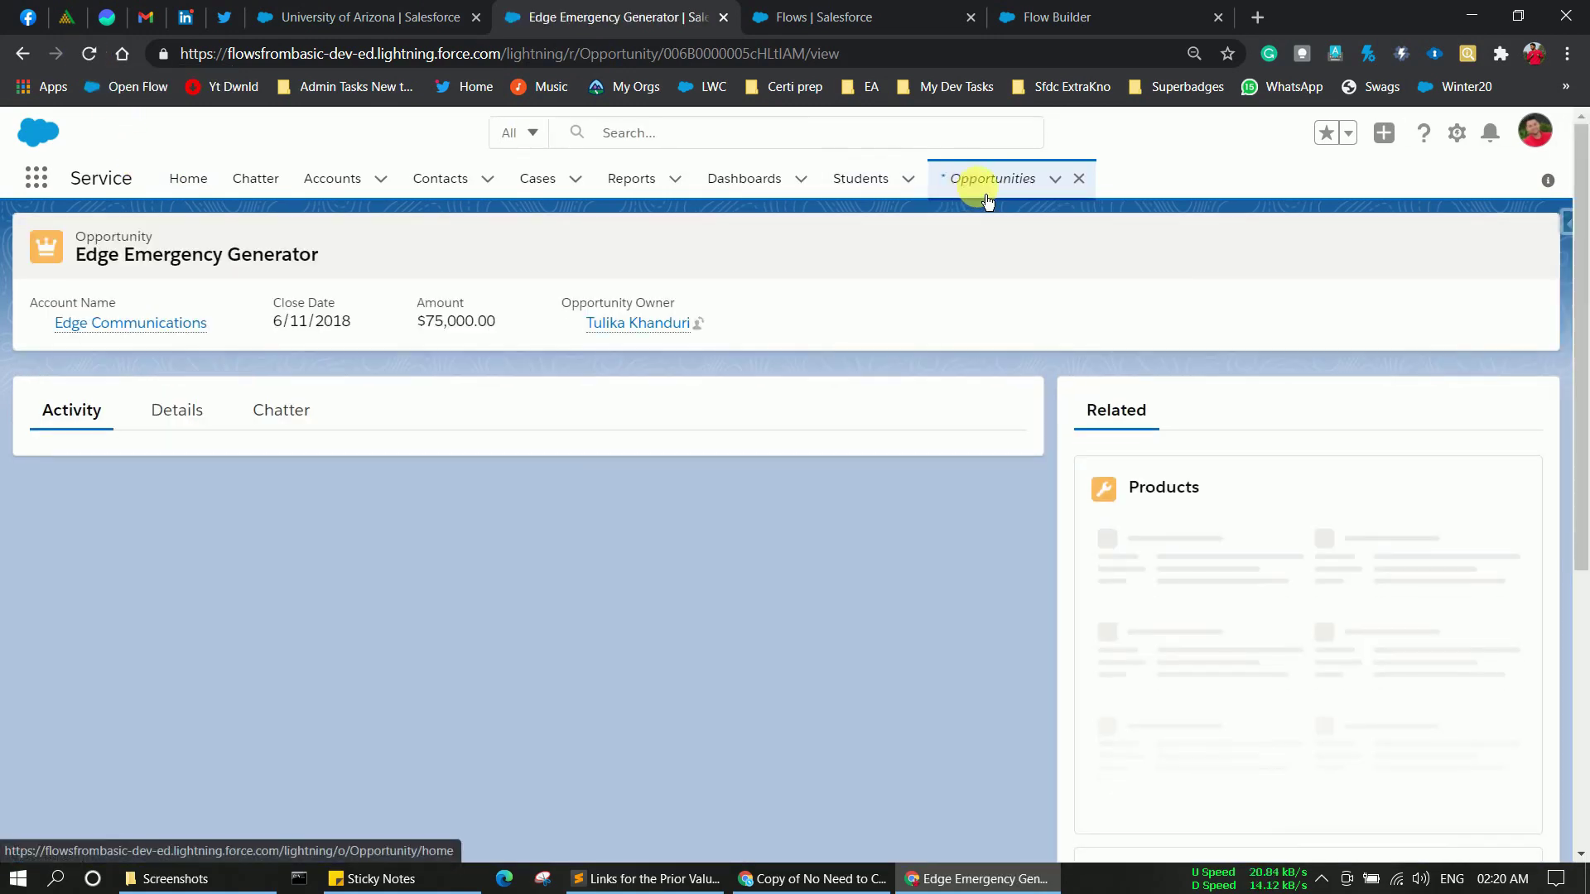
{"action": "left_click", "coordinate": [987, 199]}
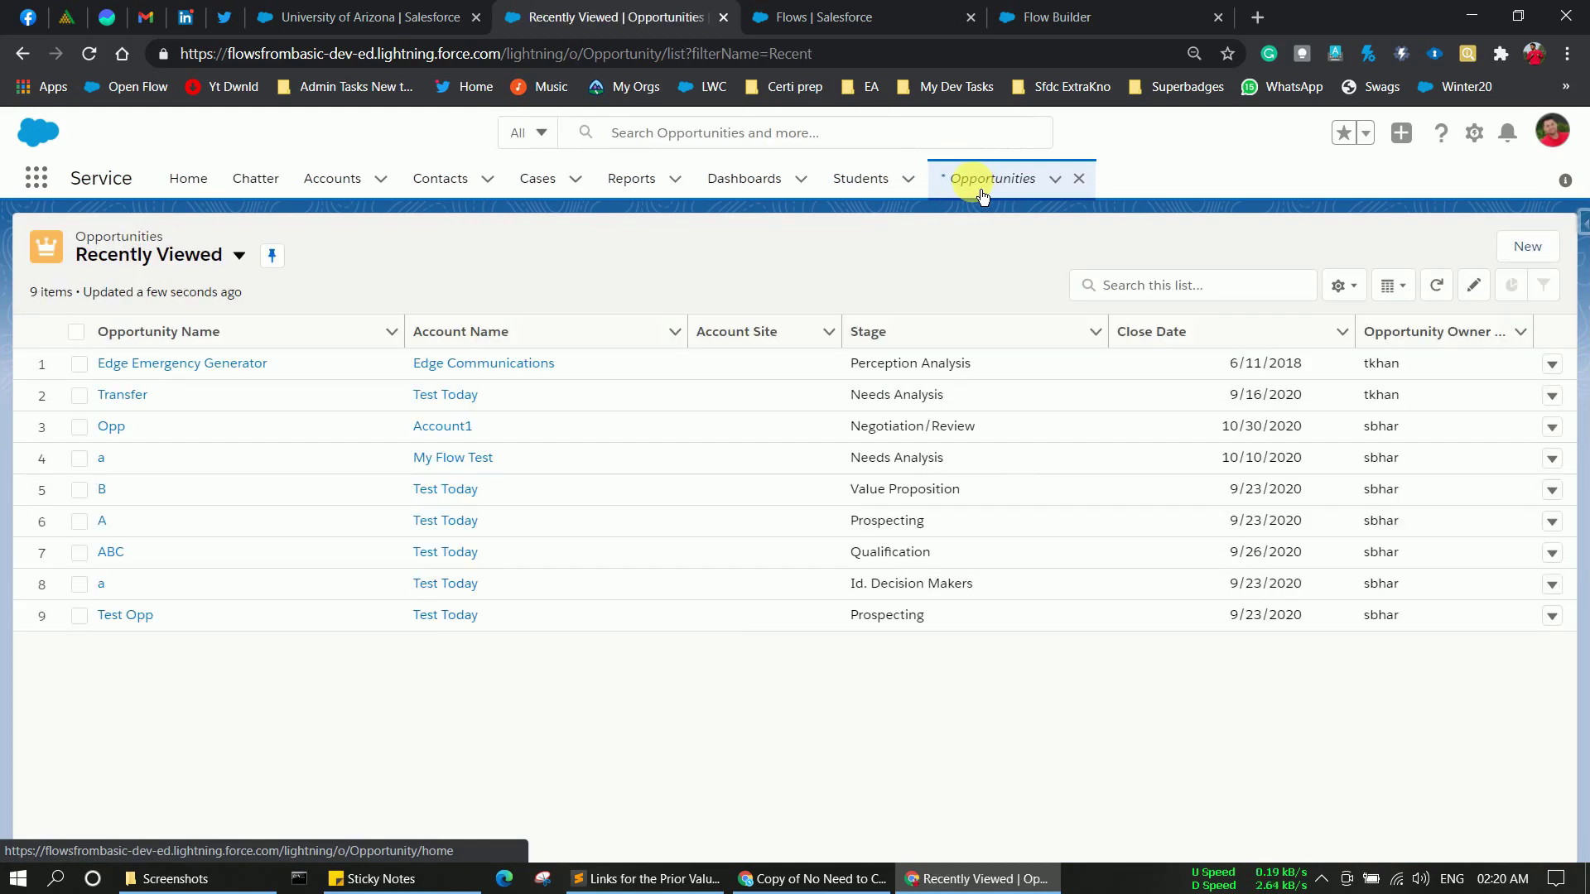
{"action": "left_click", "coordinate": [179, 255]}
{"action": "left_click", "coordinate": [212, 300]}
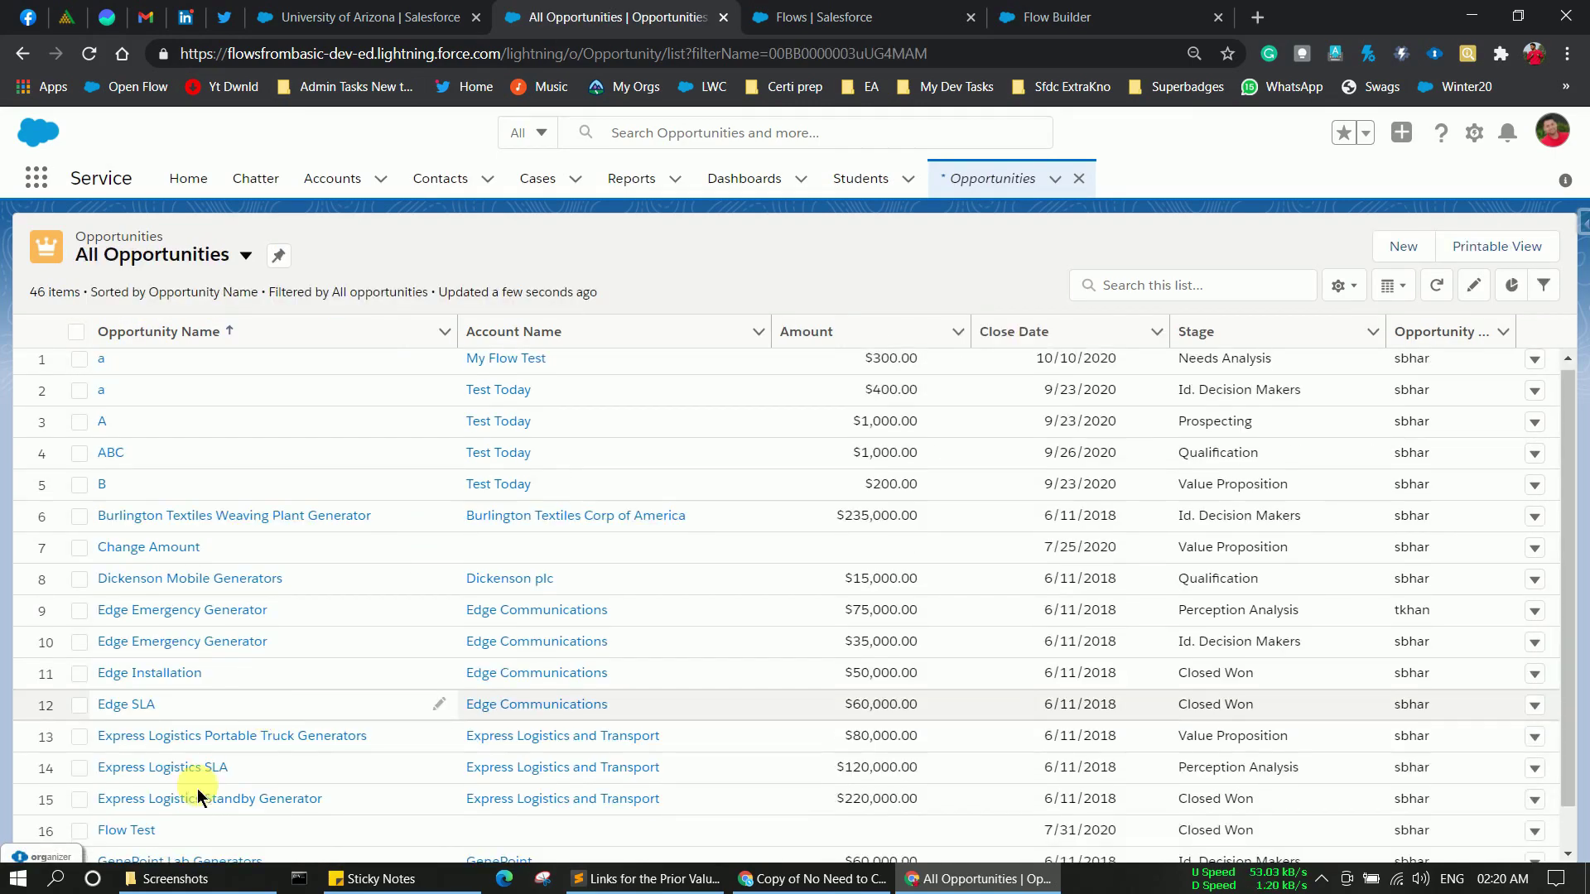
{"action": "scroll", "coordinate": [124, 746], "scroll_direction": "down", "scroll_amount": 1}
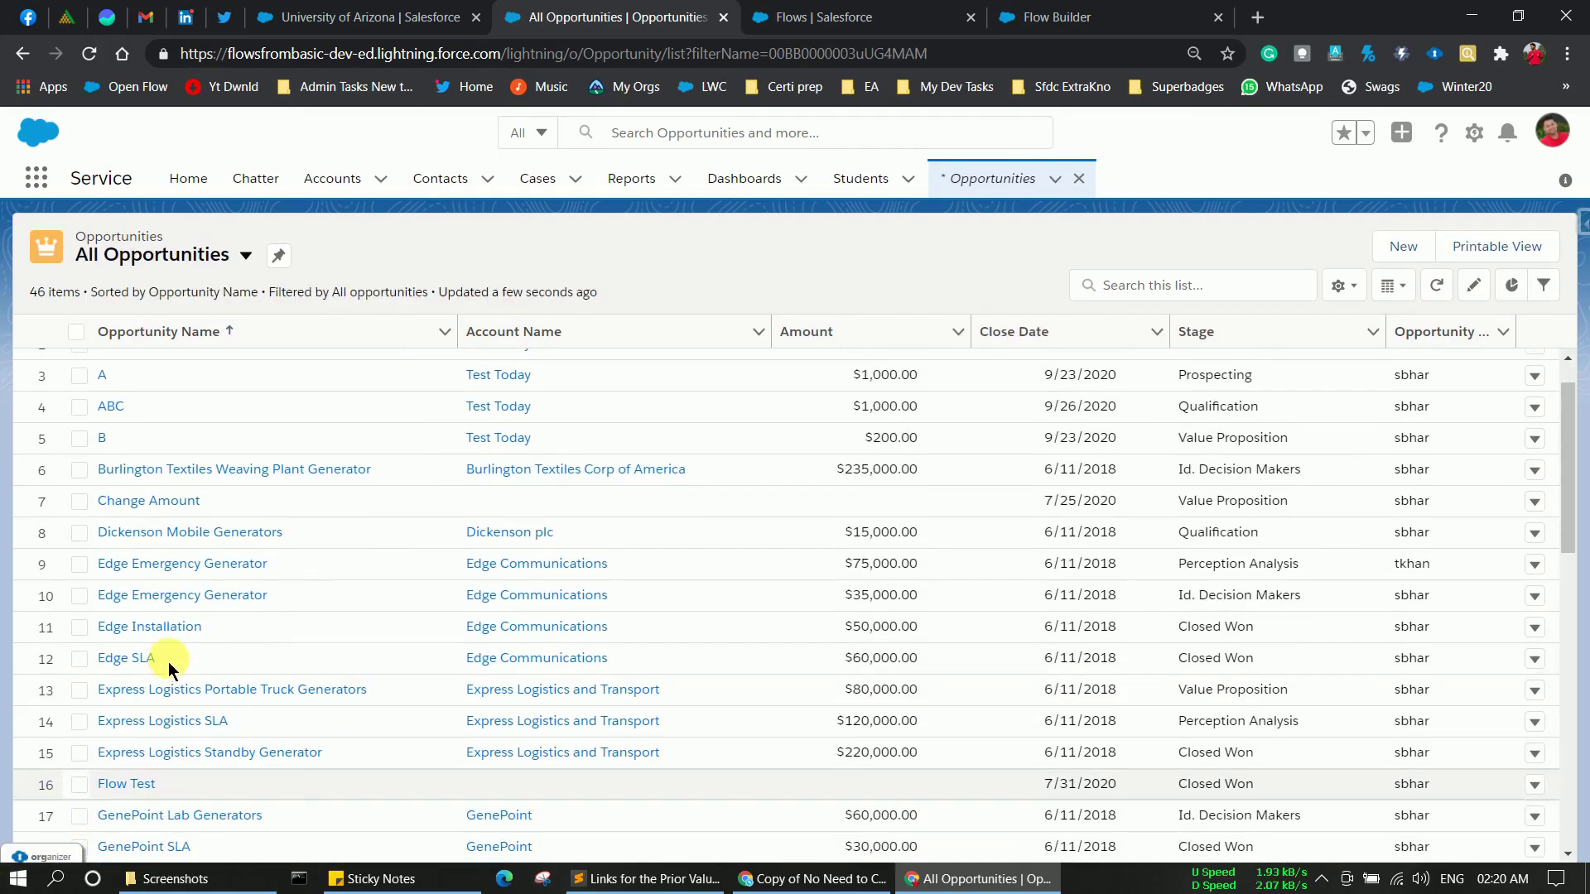
{"action": "left_click", "coordinate": [133, 627]}
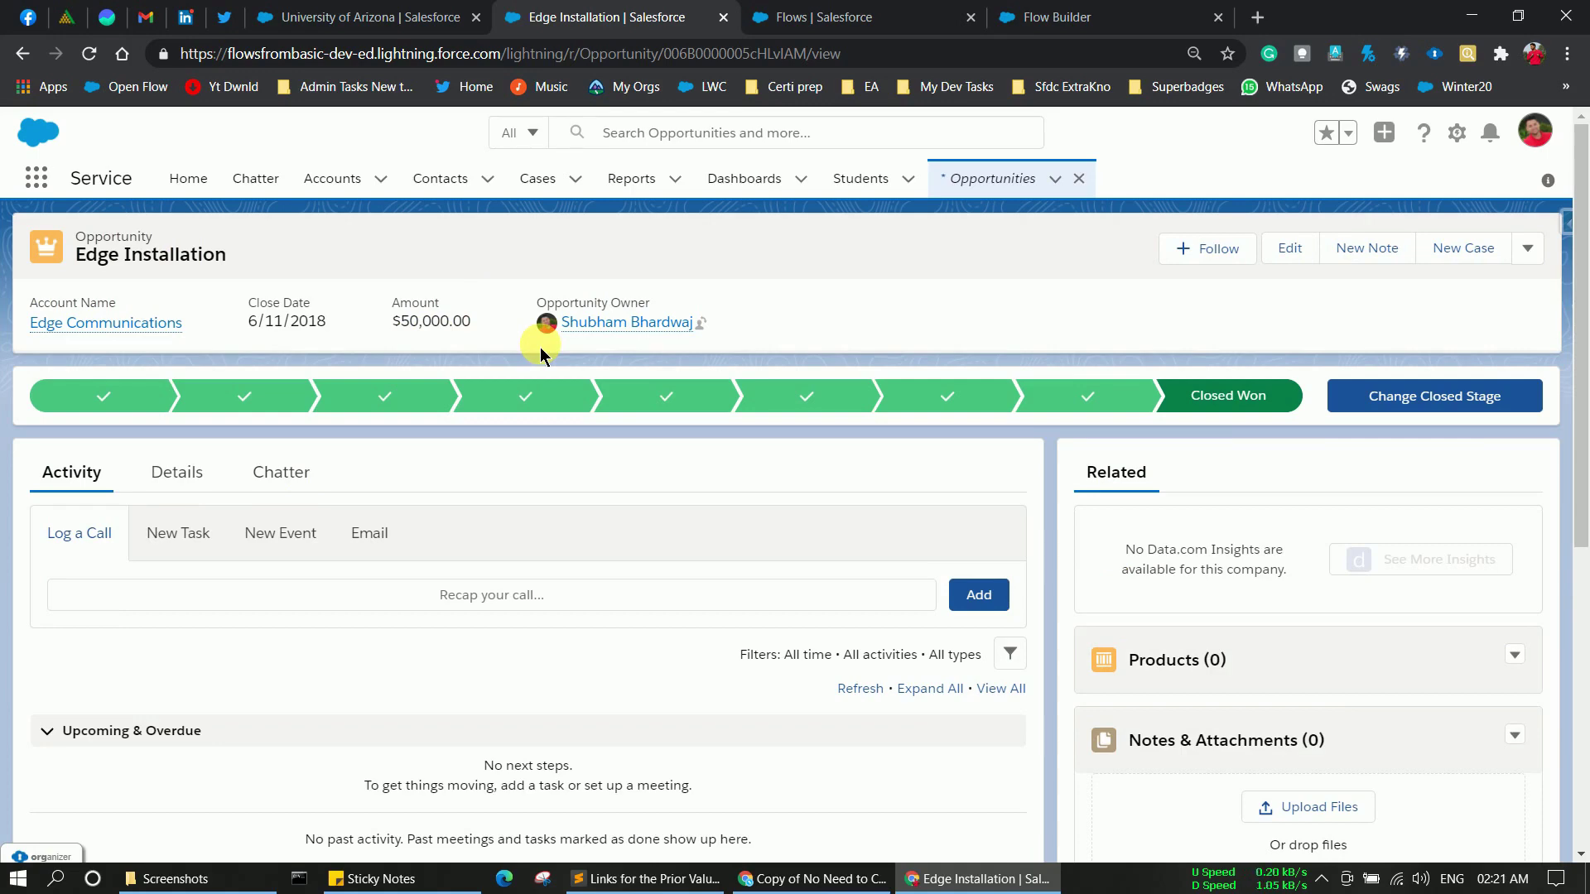
{"action": "scroll", "coordinate": [550, 685], "scroll_direction": "down", "scroll_amount": 6}
{"action": "scroll", "coordinate": [461, 667], "scroll_direction": "up", "scroll_amount": 6}
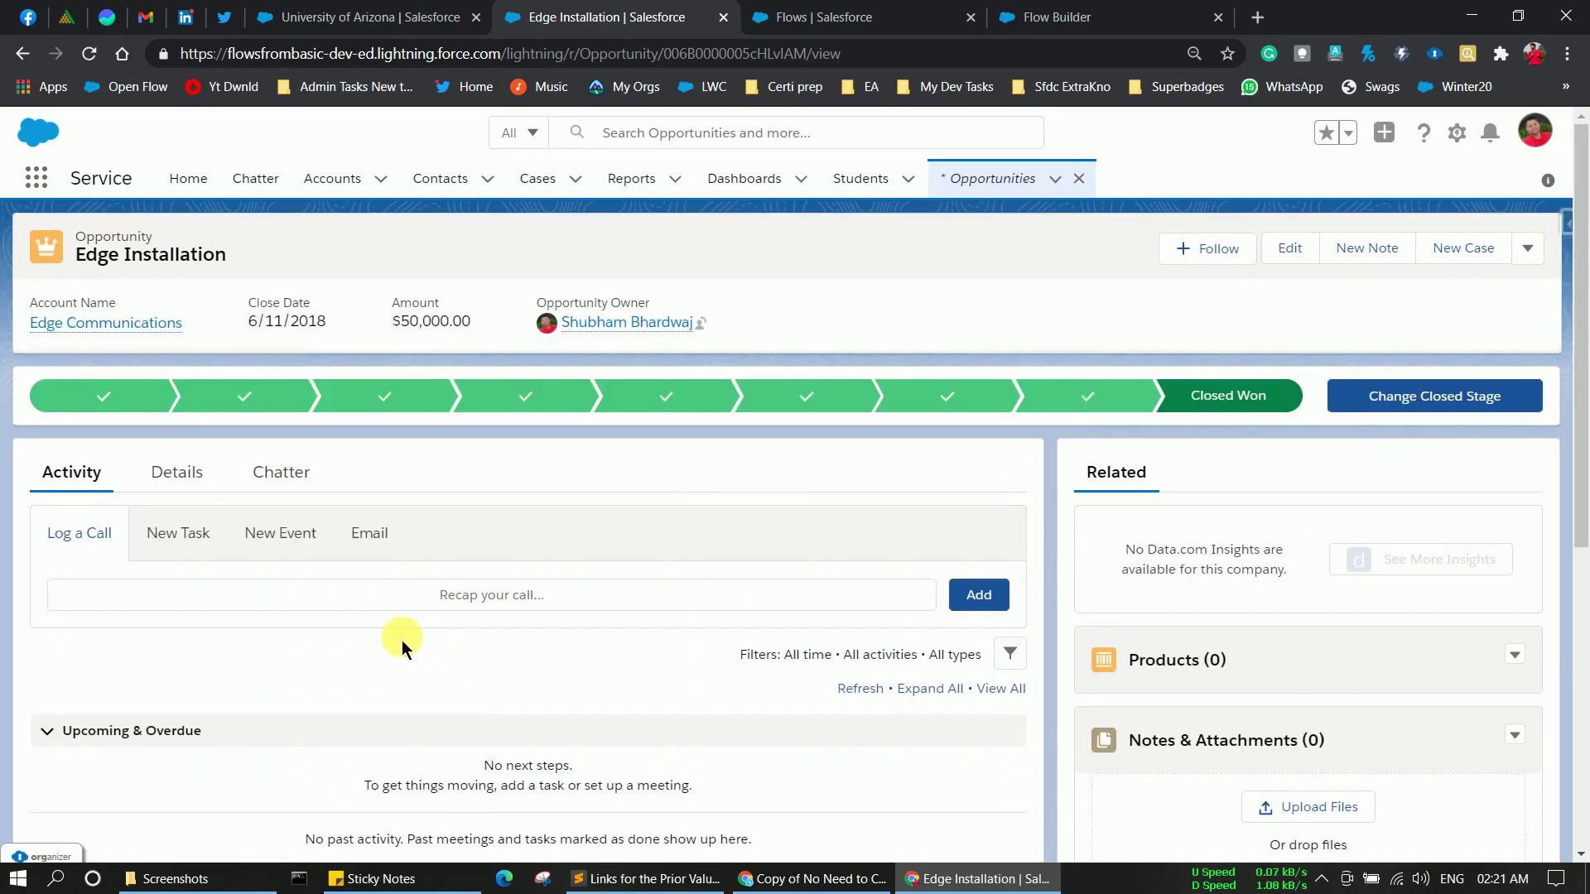
{"action": "left_click", "coordinate": [177, 472]}
{"action": "scroll", "coordinate": [276, 604], "scroll_direction": "down", "scroll_amount": 4}
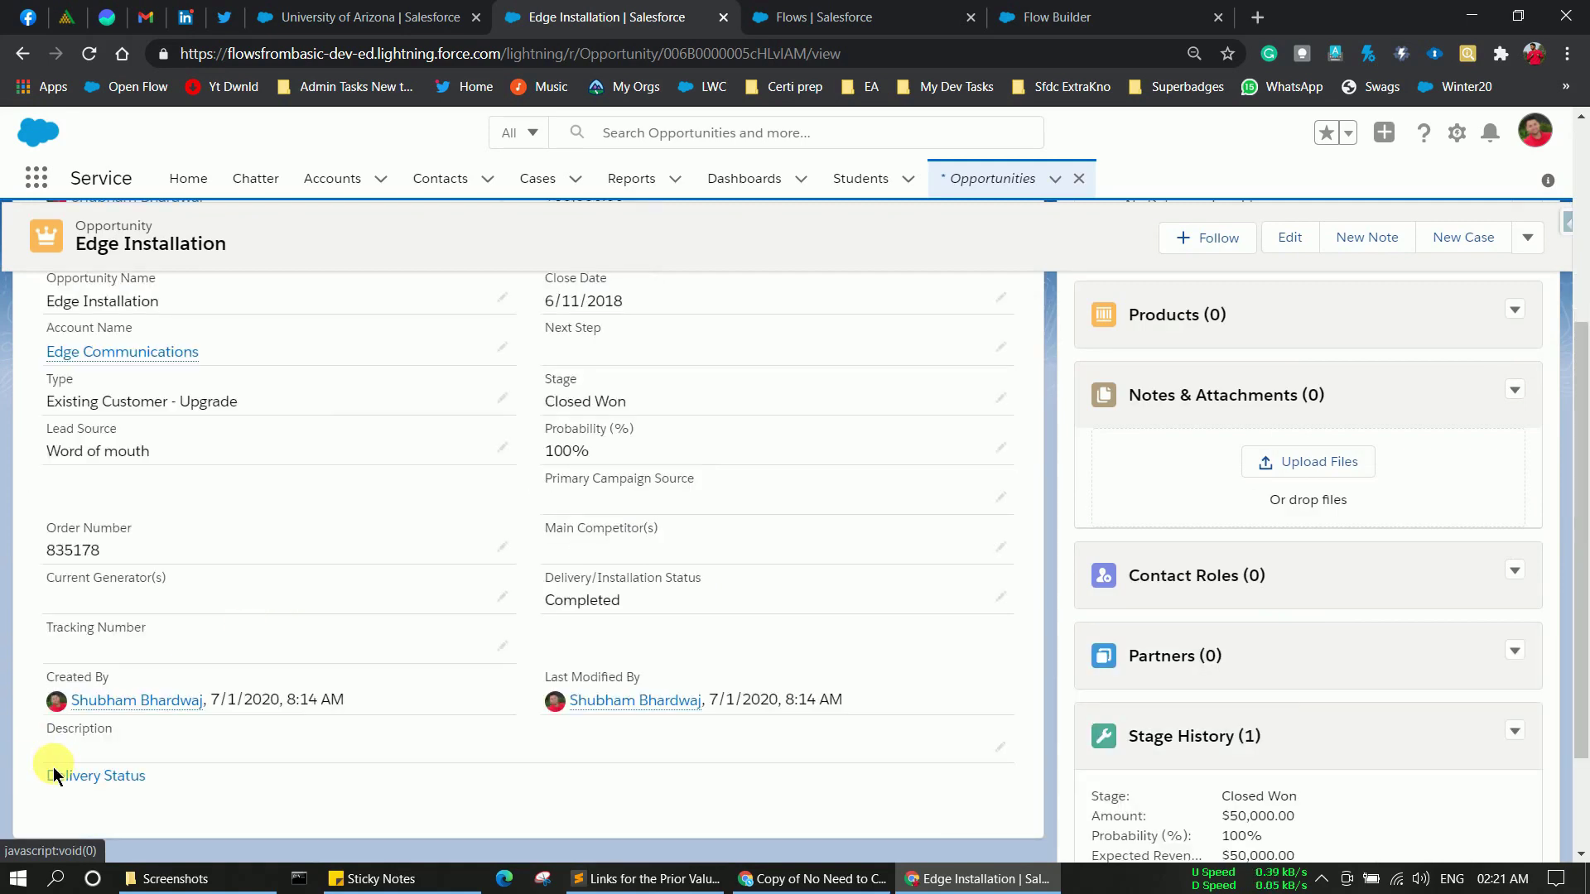
{"action": "scroll", "coordinate": [572, 671], "scroll_direction": "up", "scroll_amount": 4}
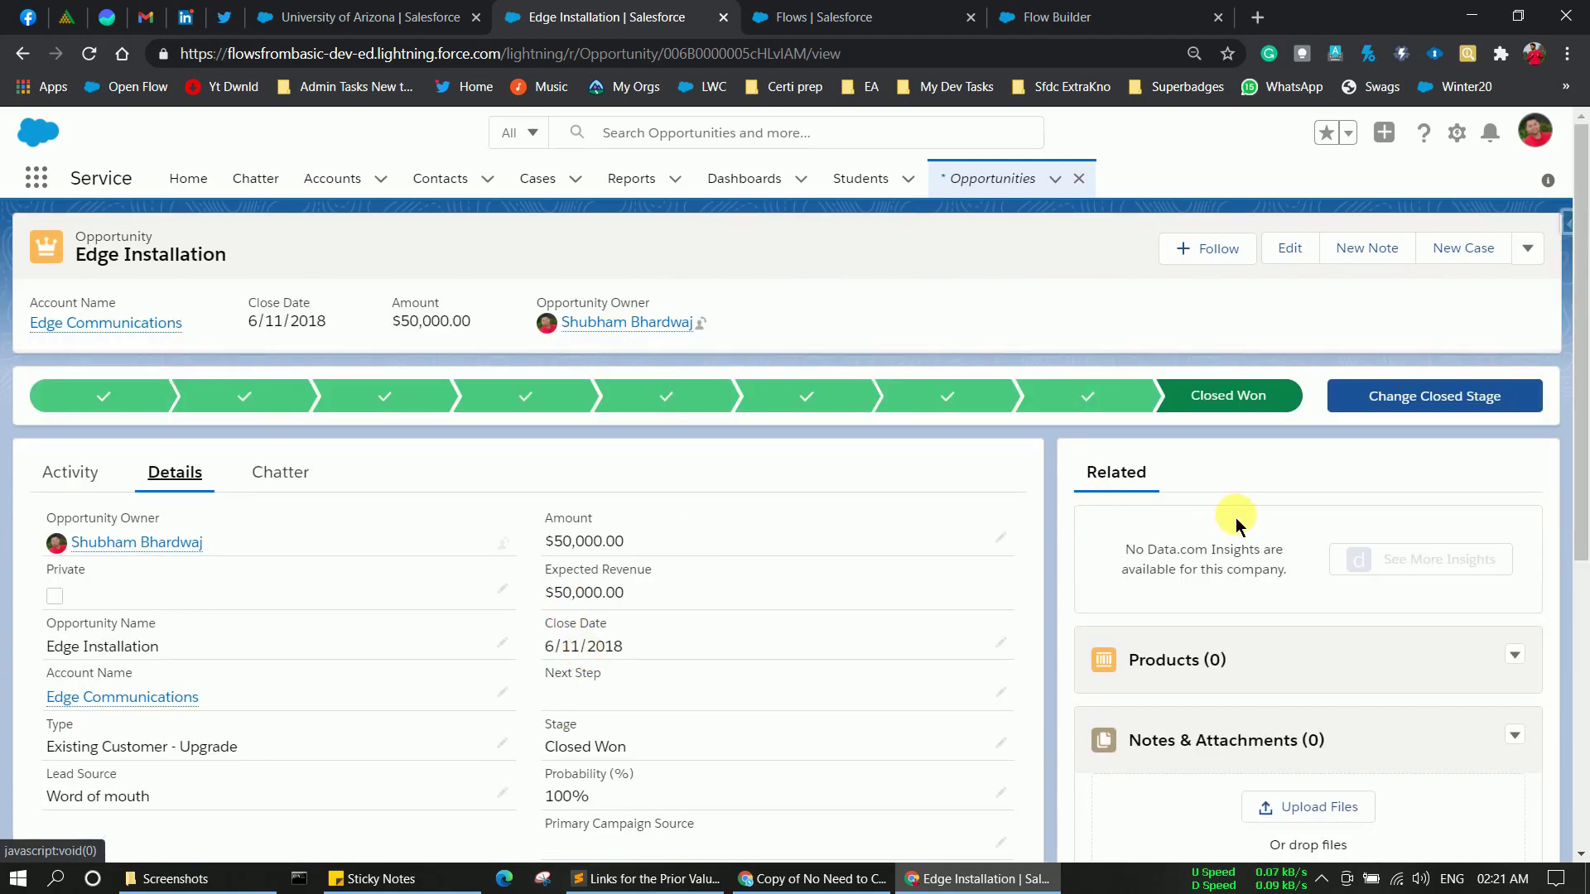
Step: Change the Edge Installation opportunity's owner to the same user who received the Edge Emergency Generator record
{"action": "left_click", "coordinate": [703, 324]}
{"action": "type", "text": "t"}
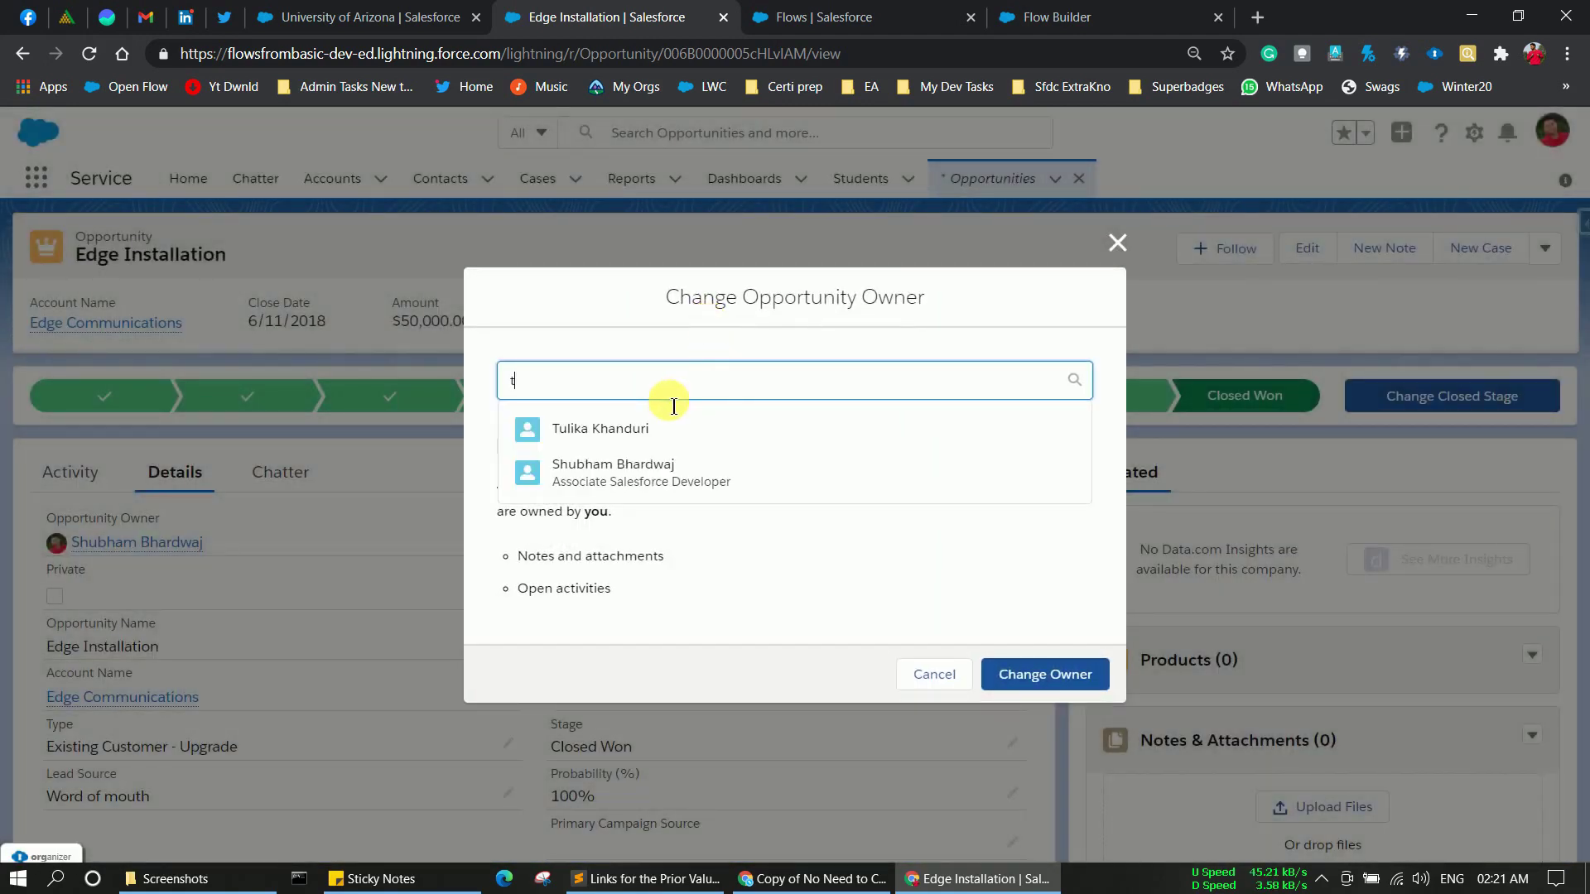
{"action": "type", "text": "ulik"}
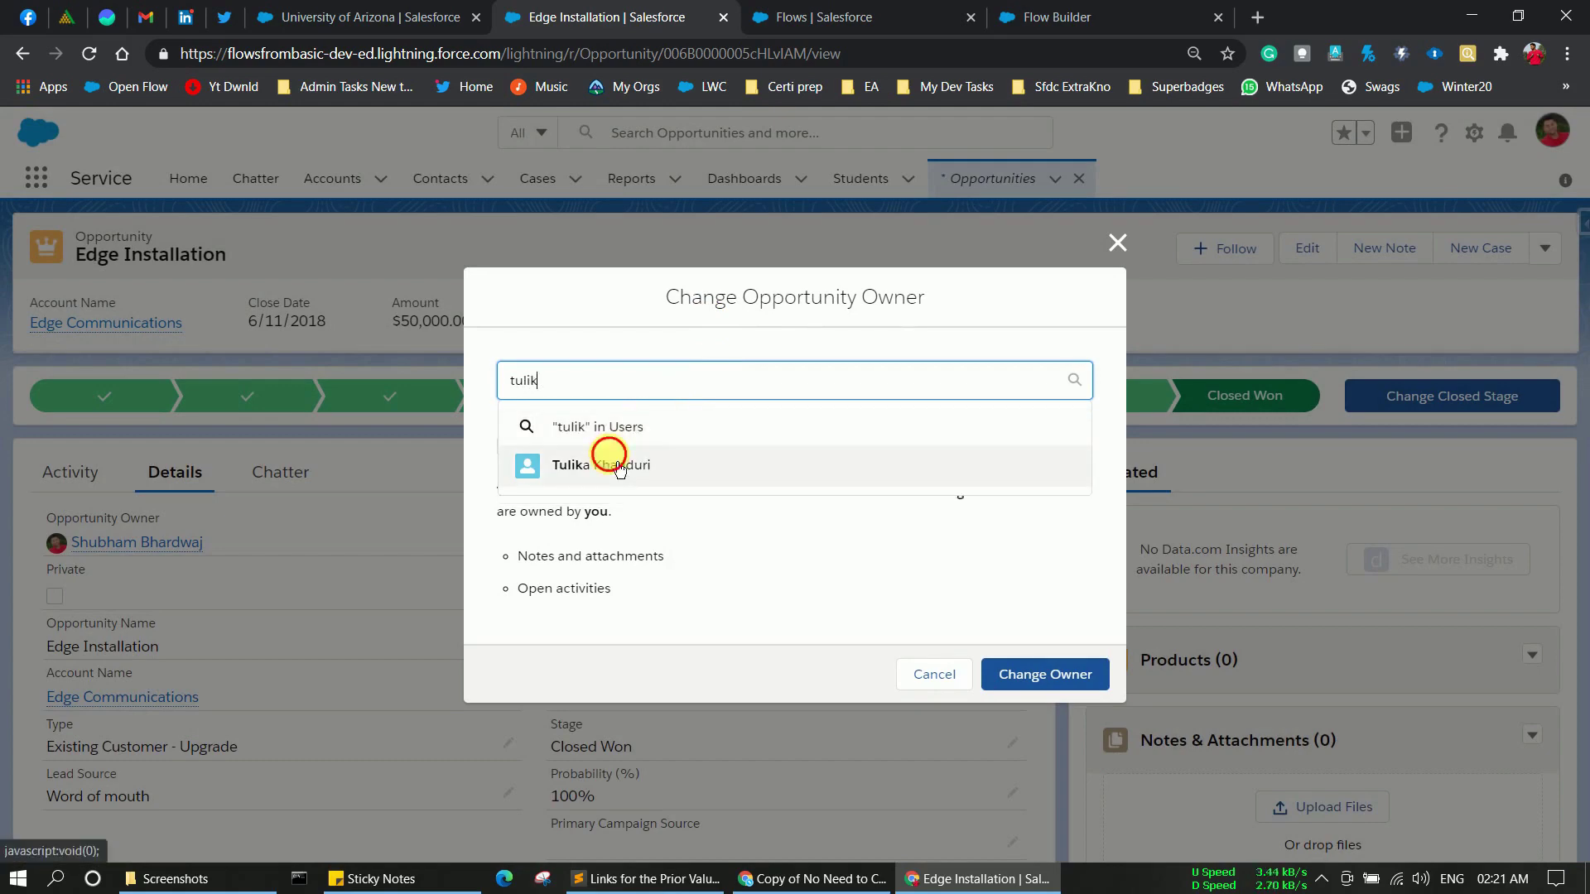
{"action": "left_click", "coordinate": [610, 454]}
{"action": "left_click", "coordinate": [1071, 686]}
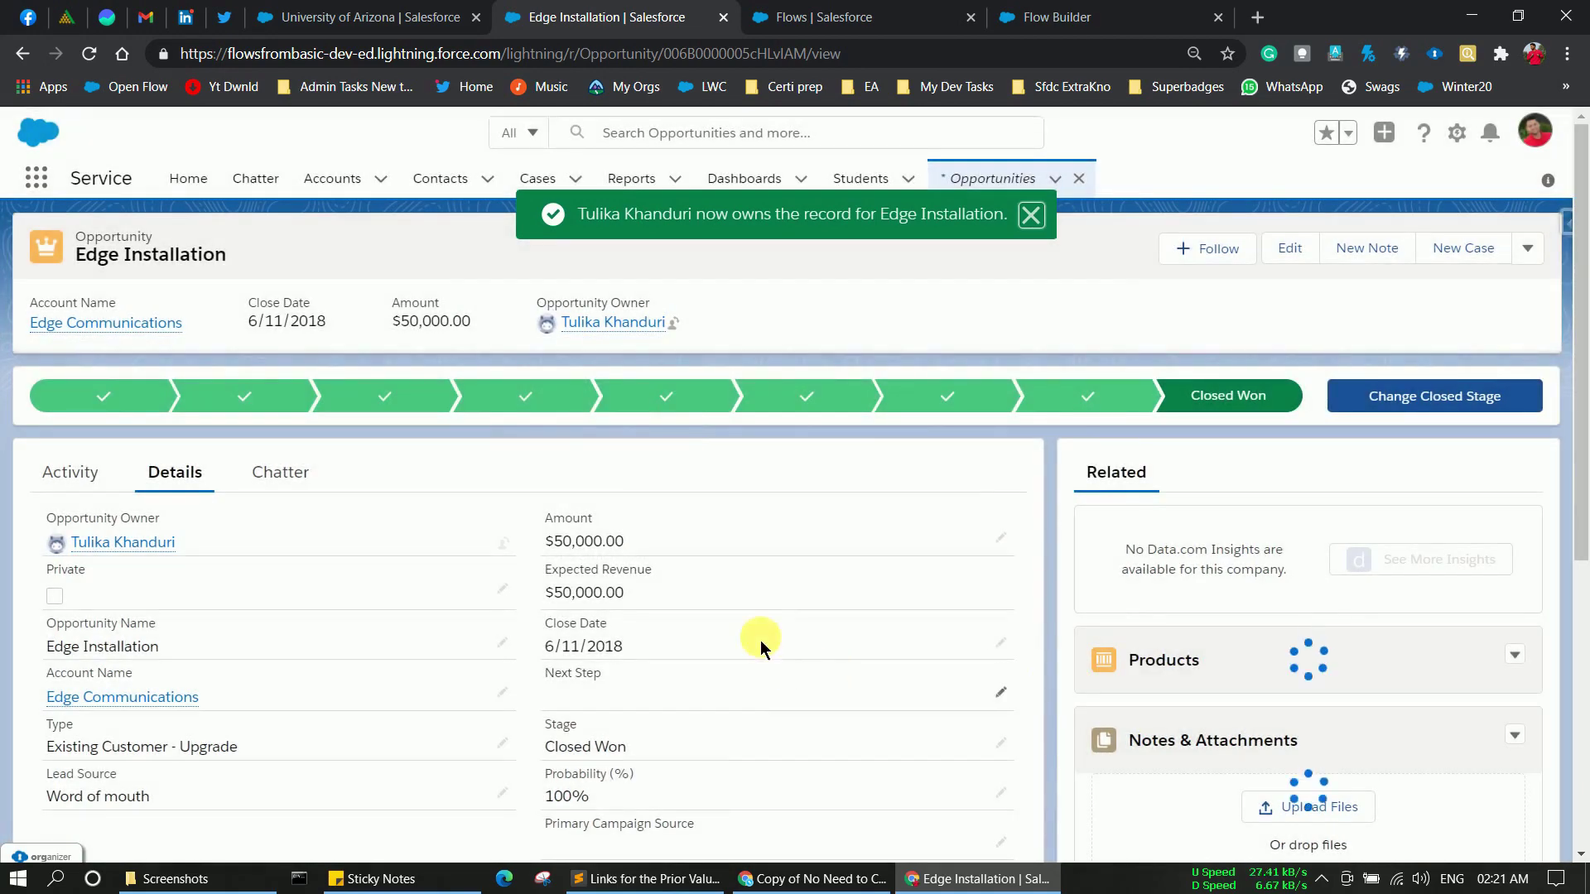
Step: Mark Perception Analysis as the Edge Installation opportunity's current stage, checking its Description both before and after the stage change
{"action": "scroll", "coordinate": [752, 601], "scroll_direction": "down", "scroll_amount": 6}
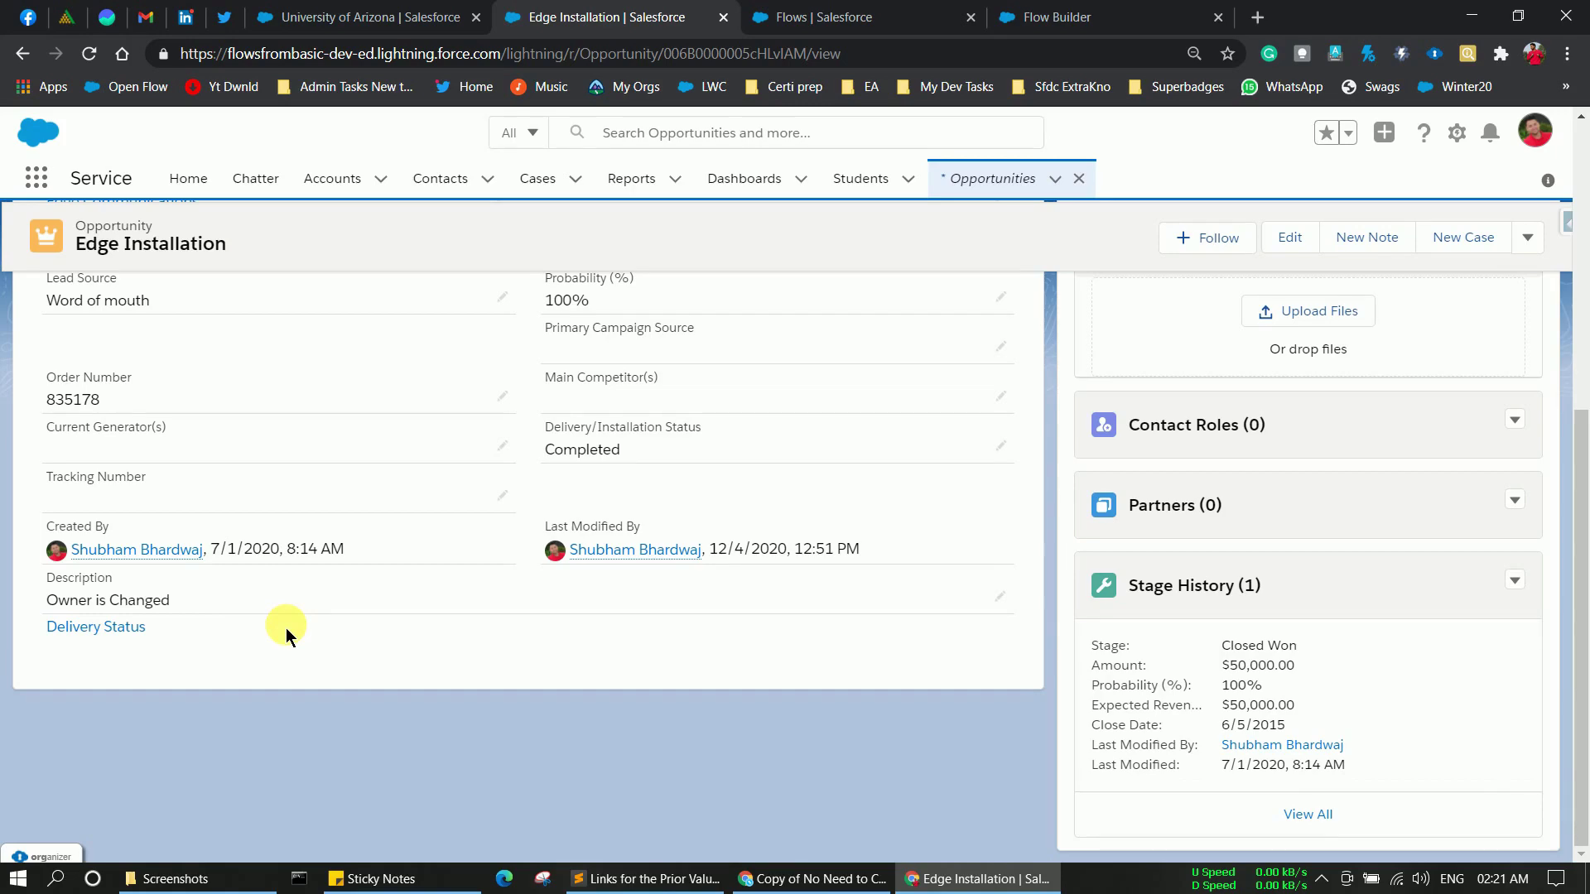
{"action": "scroll", "coordinate": [286, 635], "scroll_direction": "up", "scroll_amount": 6}
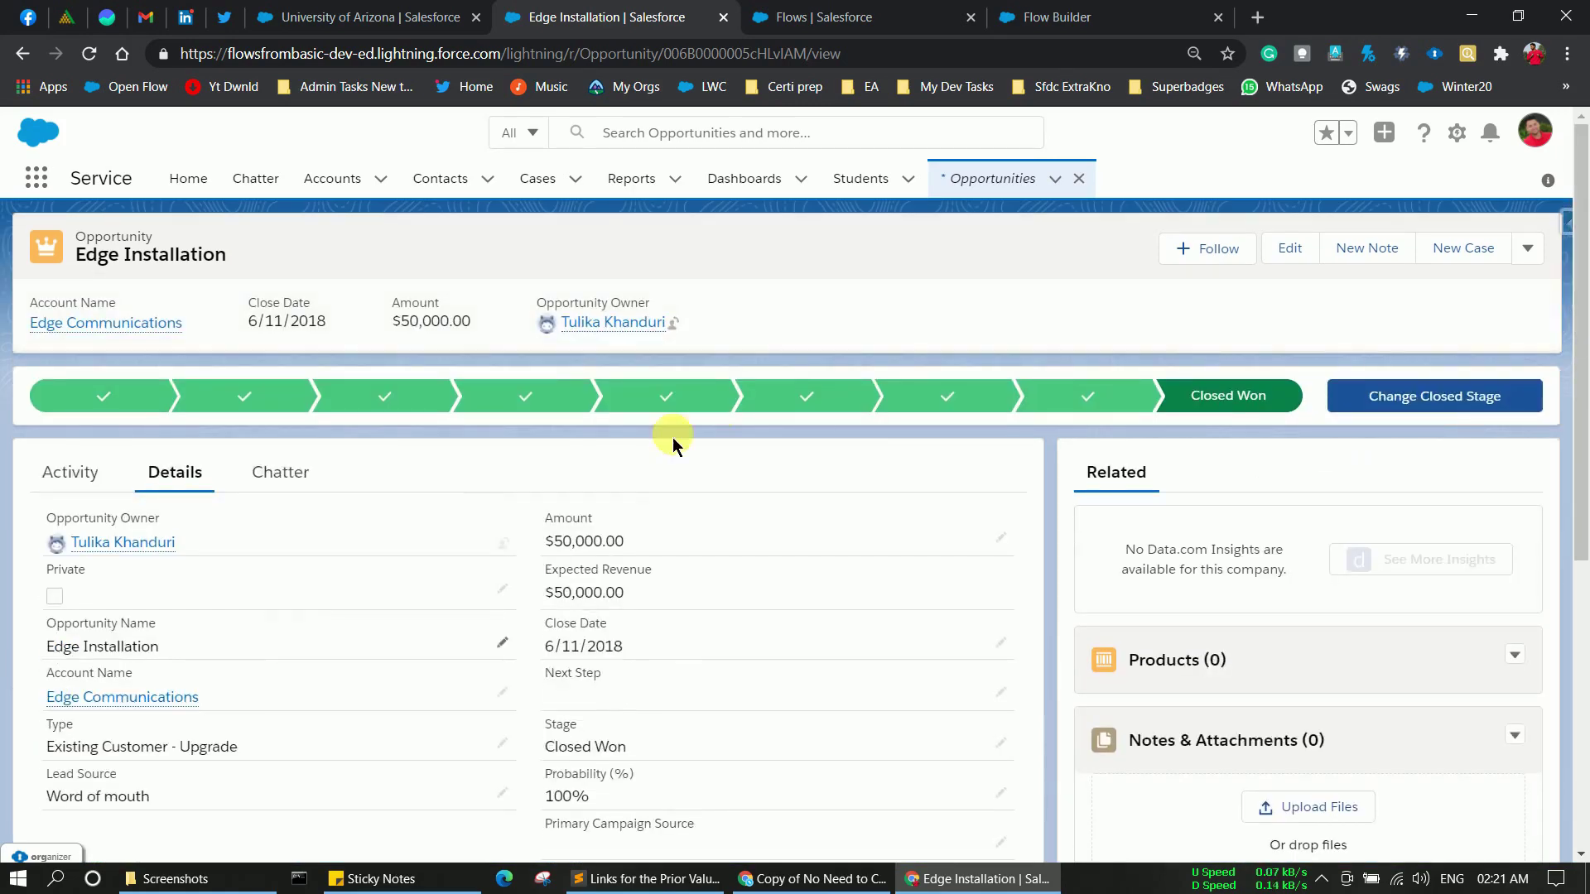
{"action": "left_click", "coordinate": [804, 414]}
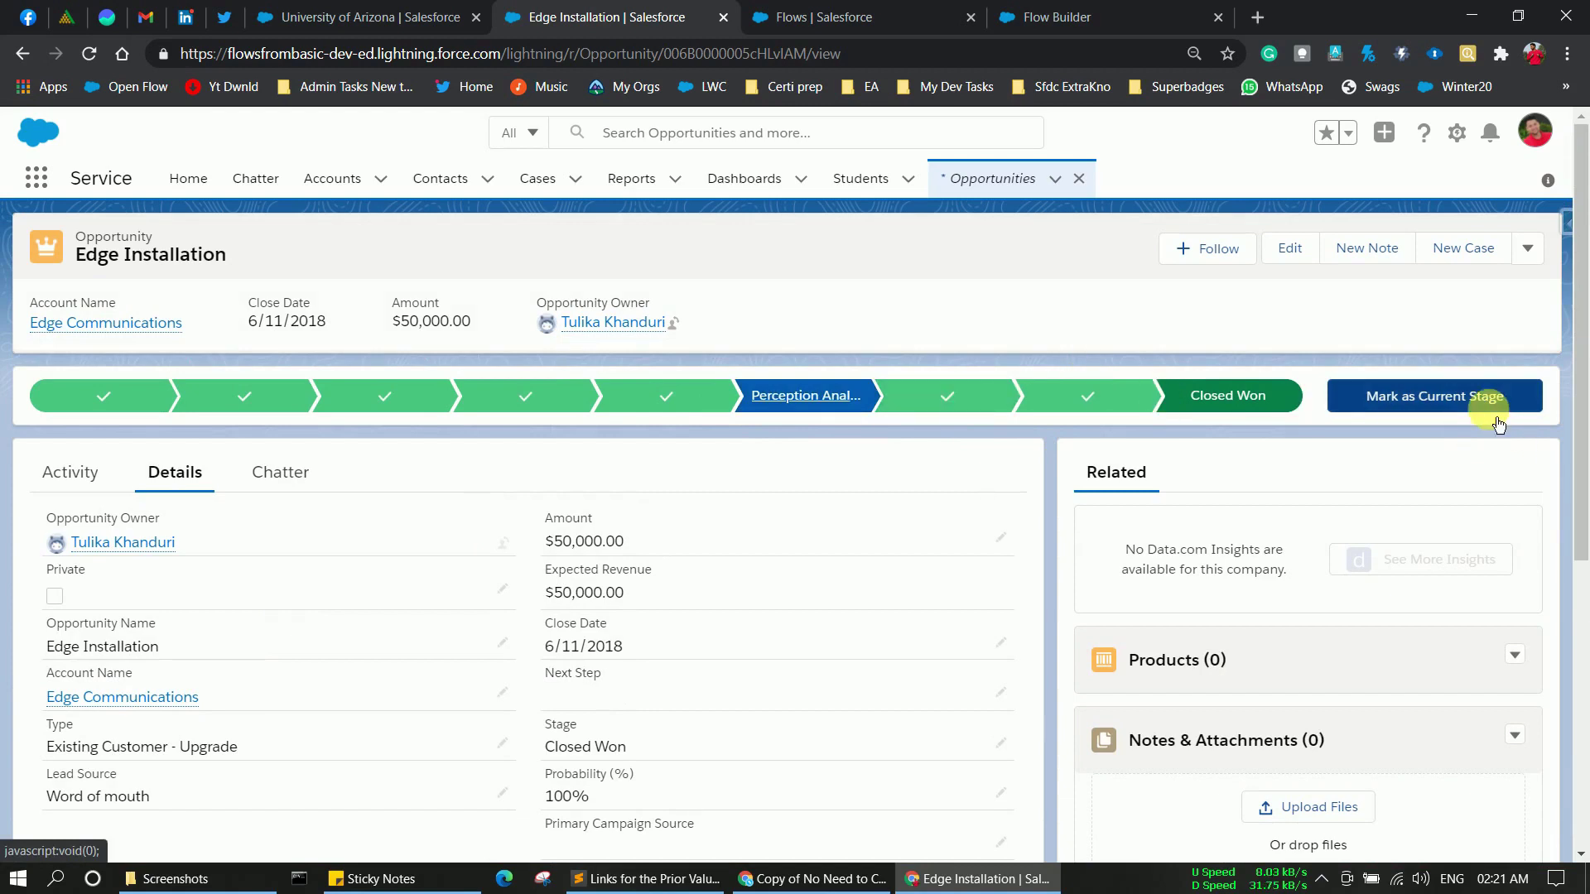
{"action": "left_click", "coordinate": [1492, 408]}
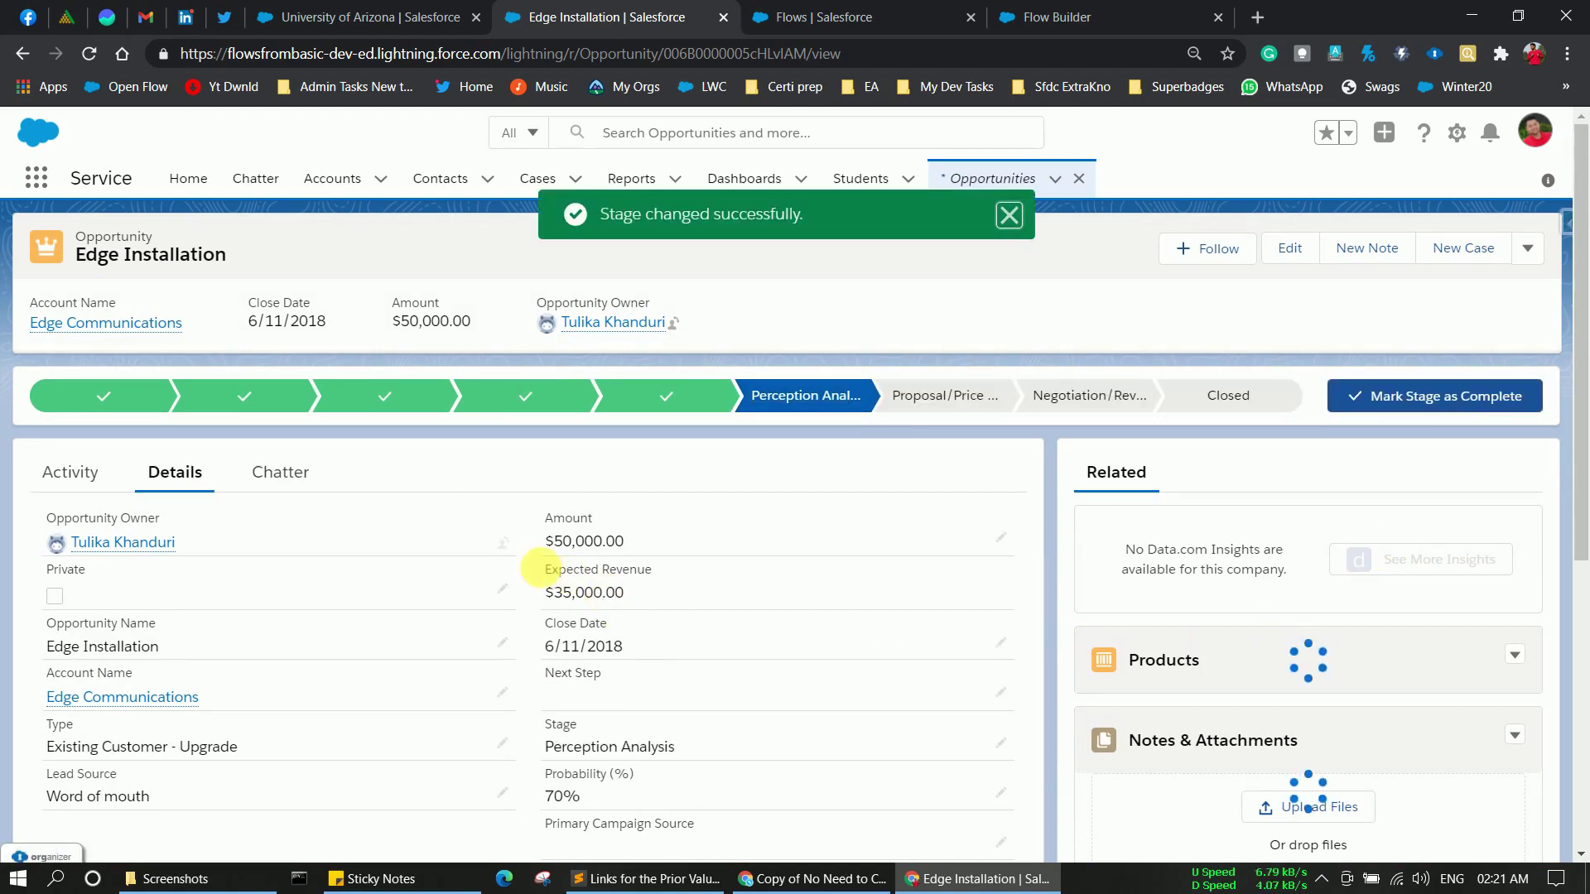
{"action": "scroll", "coordinate": [530, 575], "scroll_direction": "down", "scroll_amount": 10}
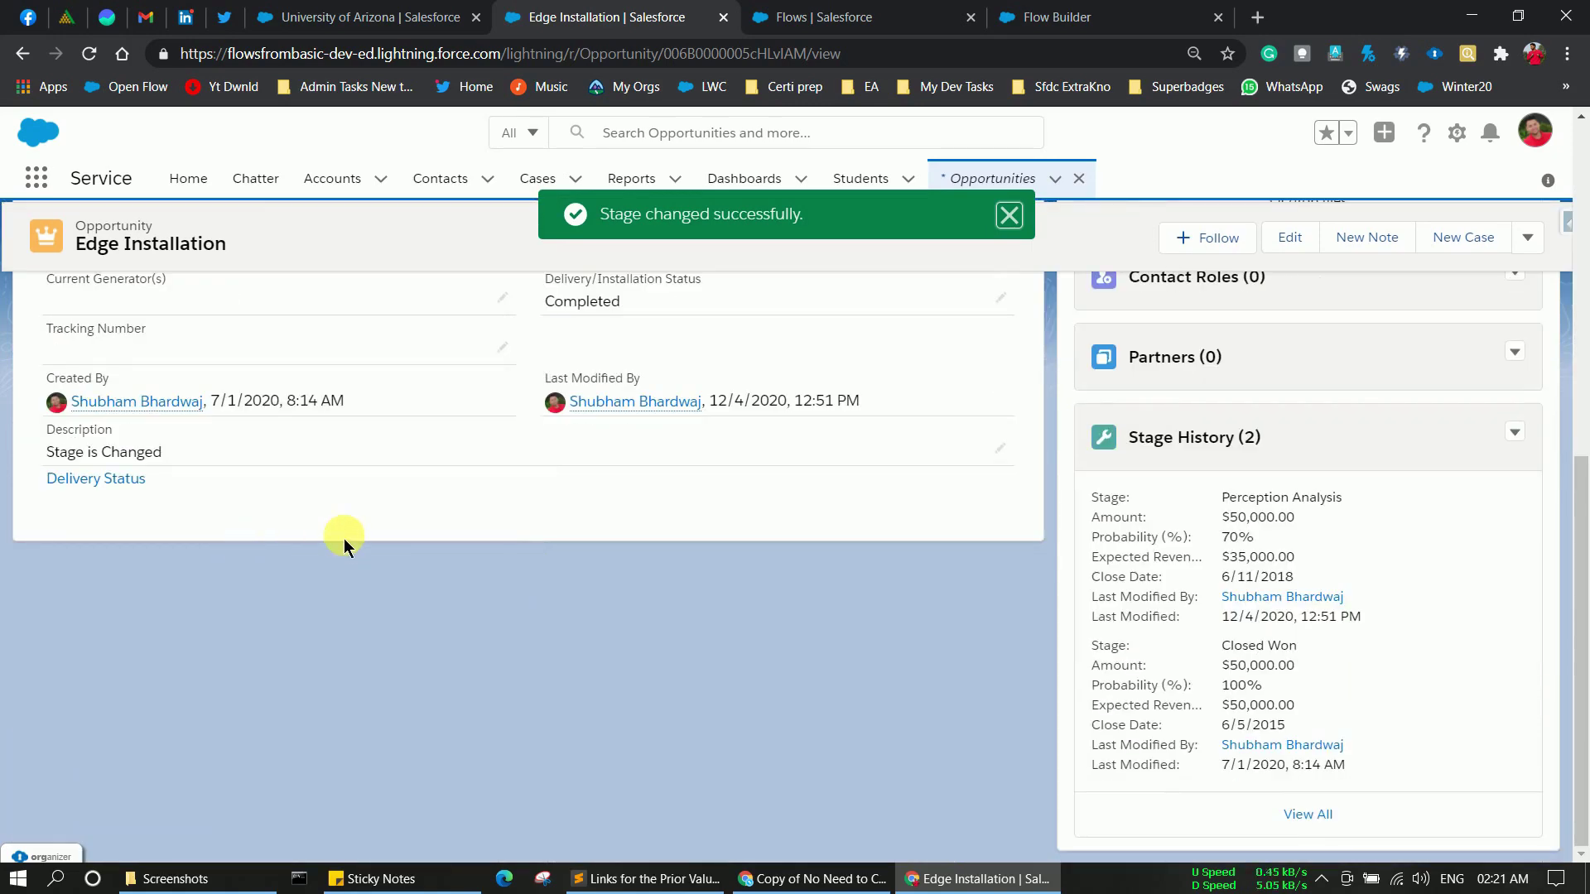
{"action": "scroll", "coordinate": [309, 578], "scroll_direction": "up", "scroll_amount": 4}
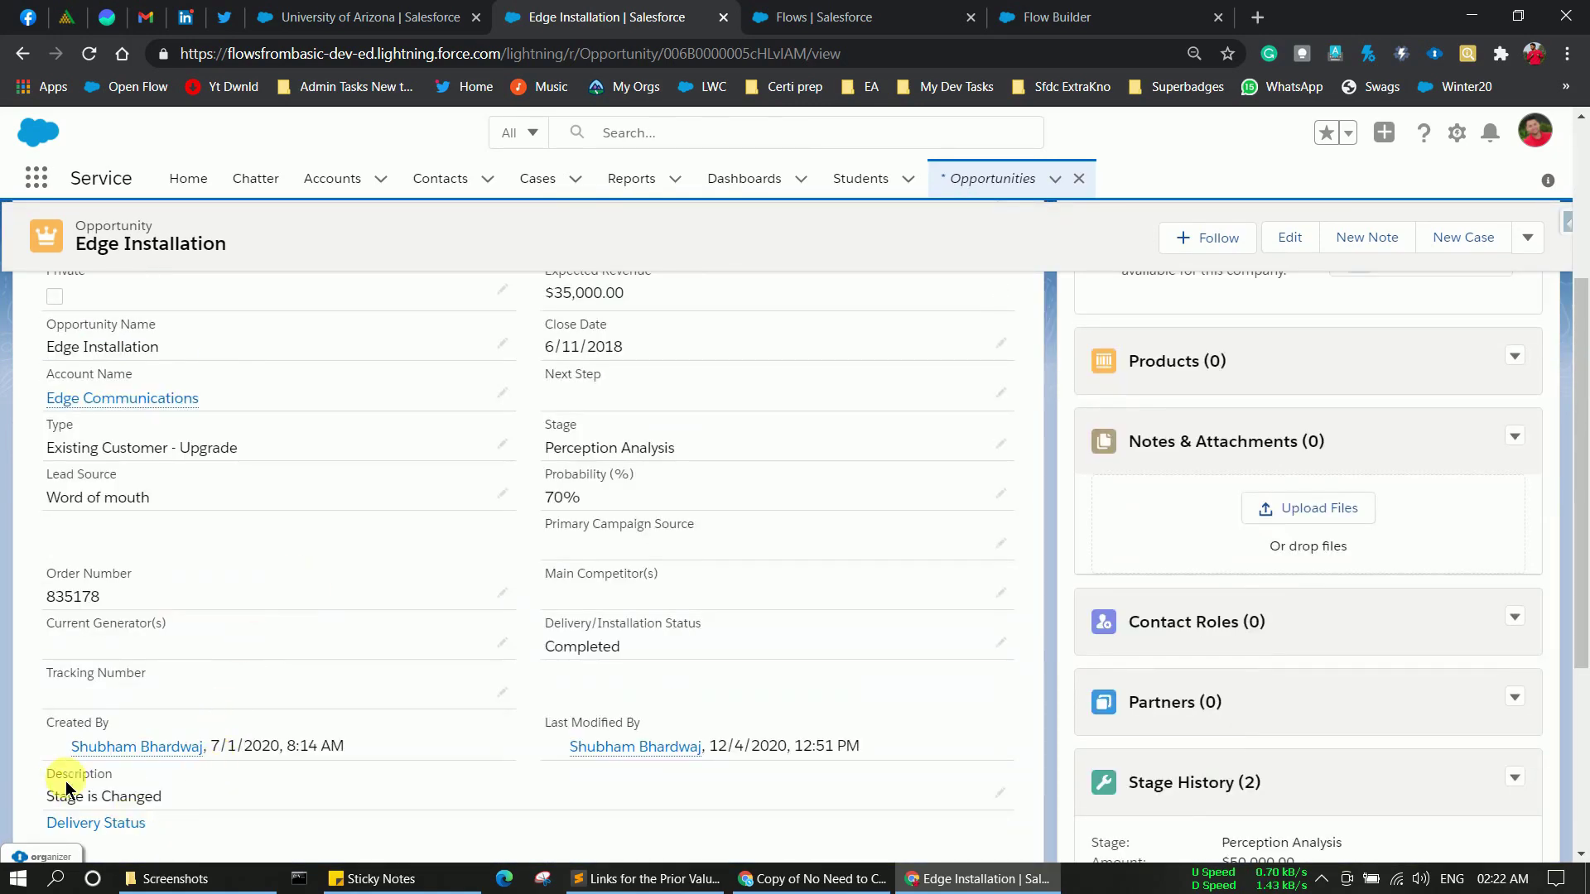